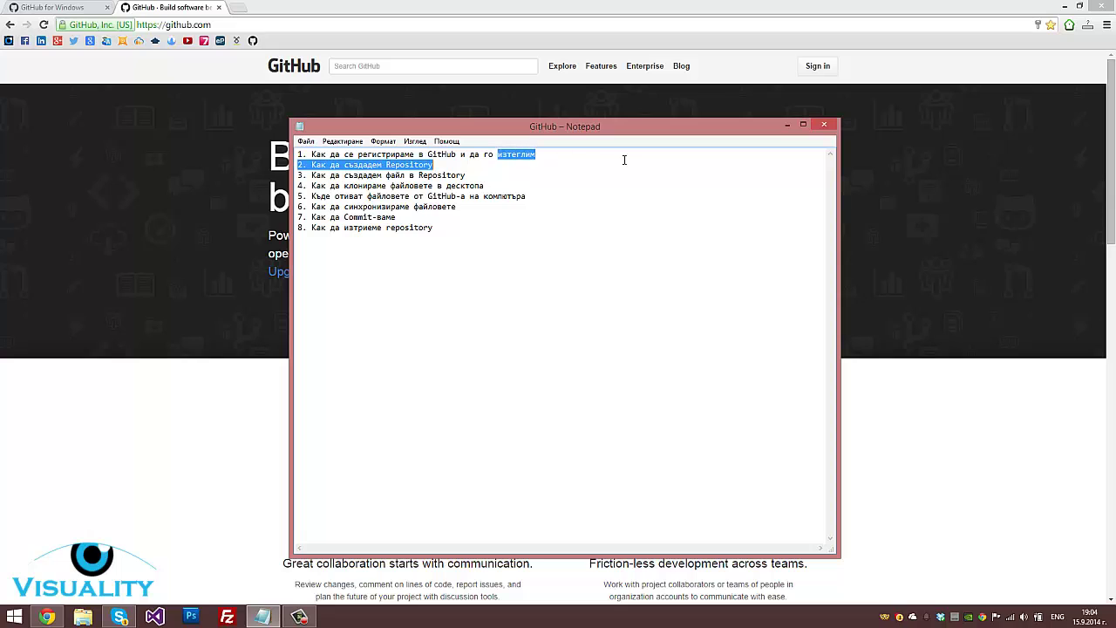
Highlight the outline points on creating, cloning, syncing, committing and deleting repositories
left_click(548, 162)
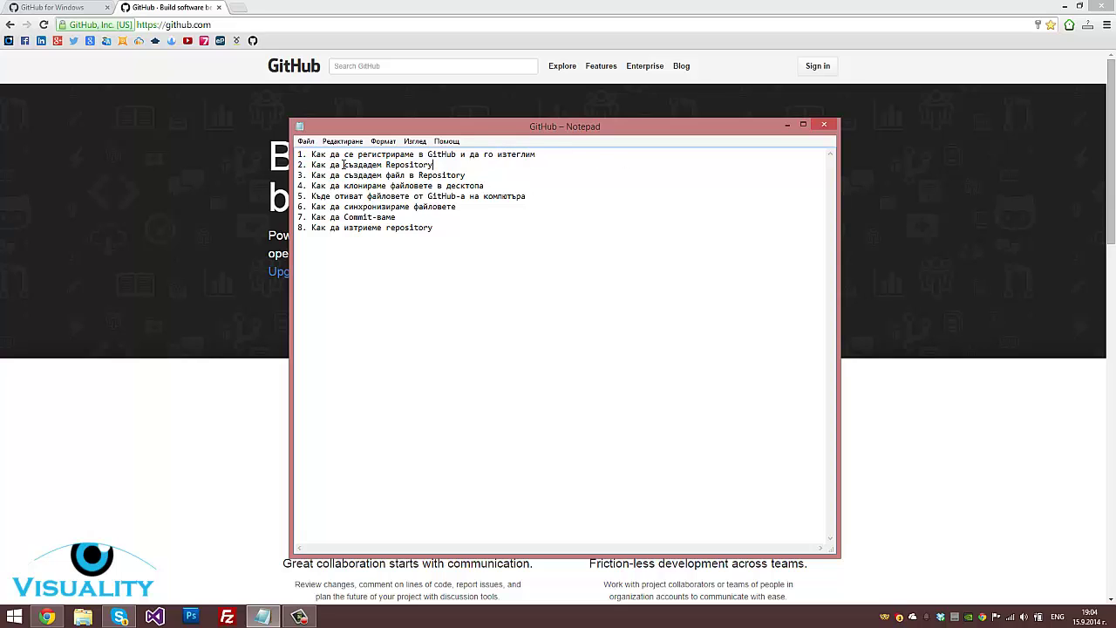
left_click_drag(348, 165, 464, 176)
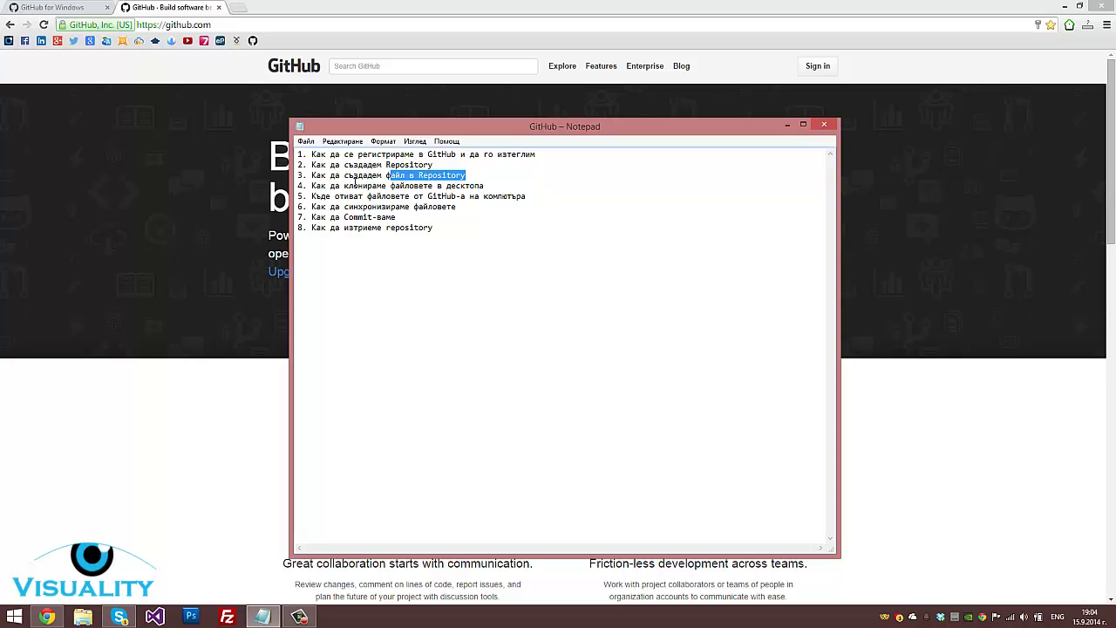
left_click_drag(349, 186, 458, 187)
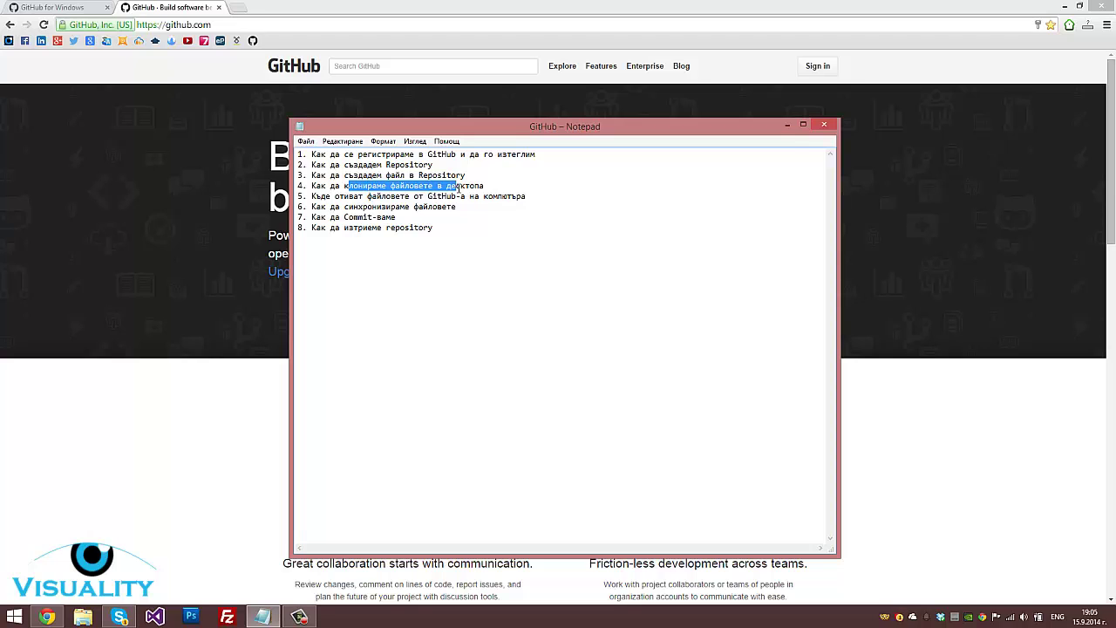
left_click_drag(338, 197, 527, 196)
left_click(531, 197)
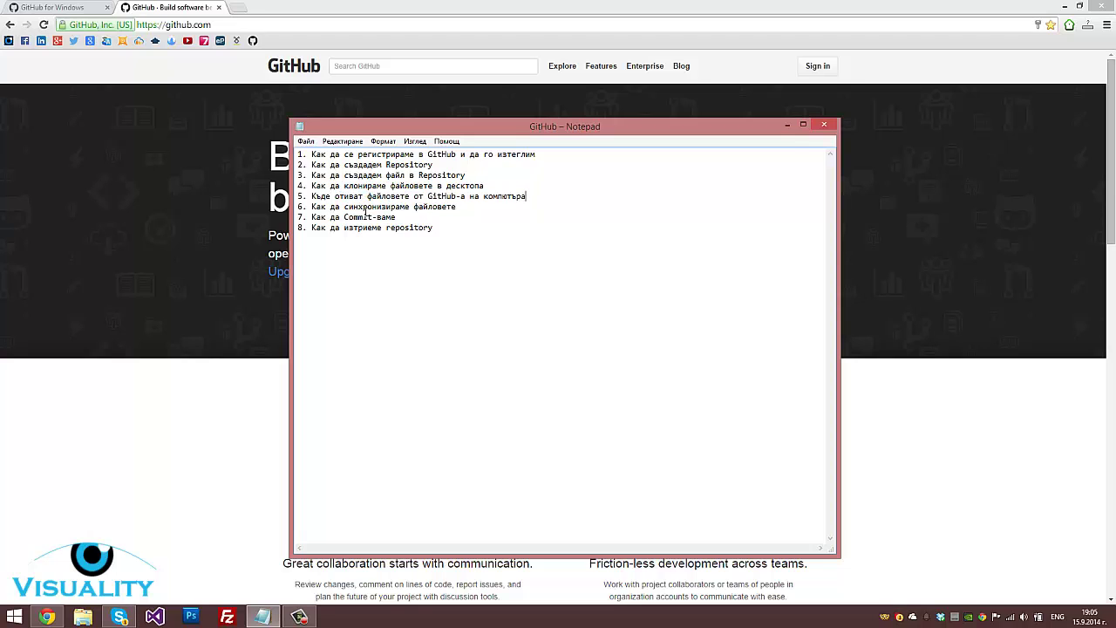
left_click_drag(352, 208, 459, 207)
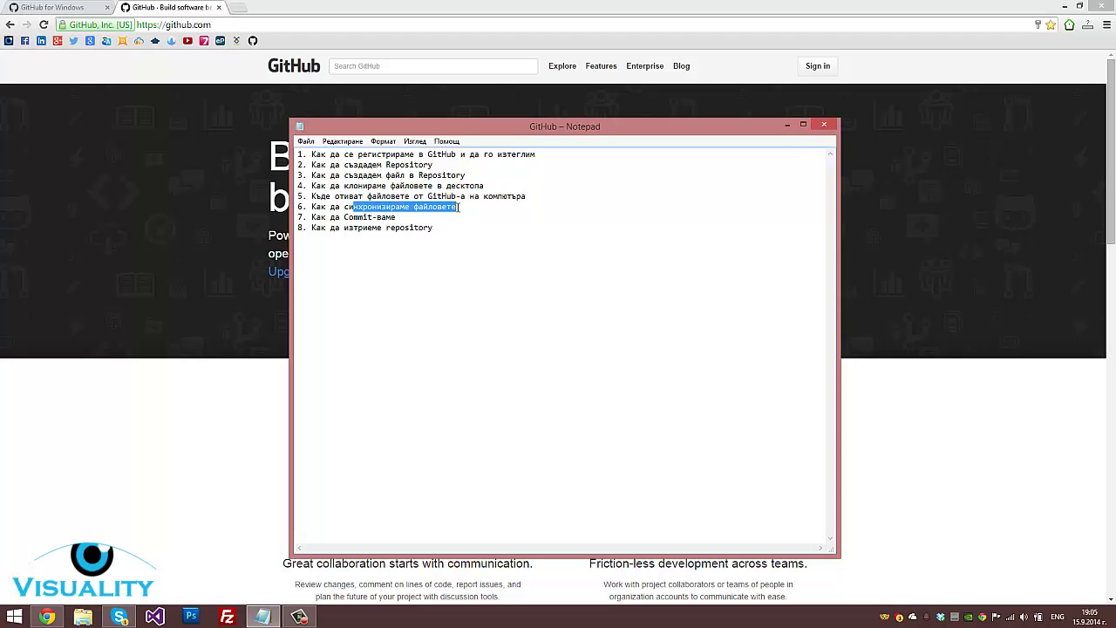
left_click_drag(344, 217, 434, 227)
left_click(435, 228)
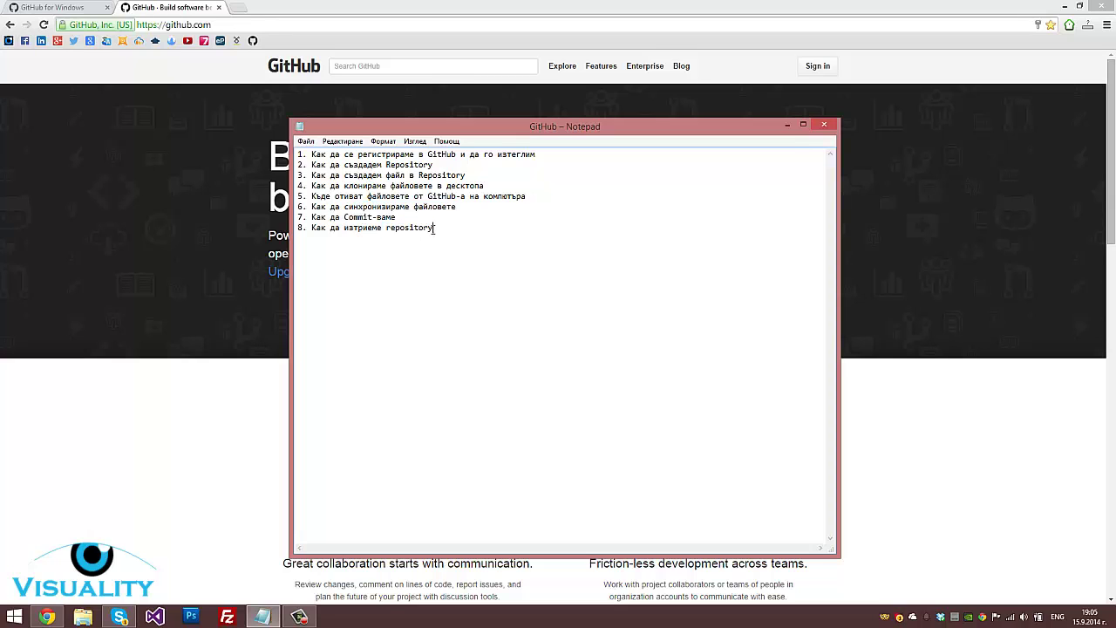
Fill in the GitHub sign-up form with a new username, e-mail address and password
left_click(788, 124)
left_click(759, 138)
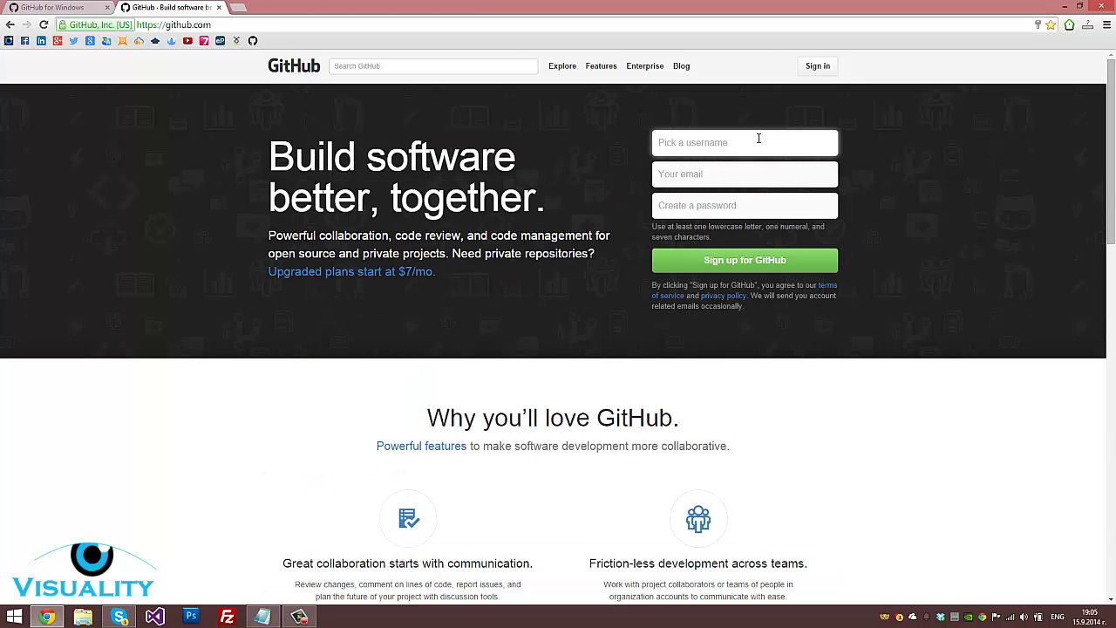
left_click(749, 184)
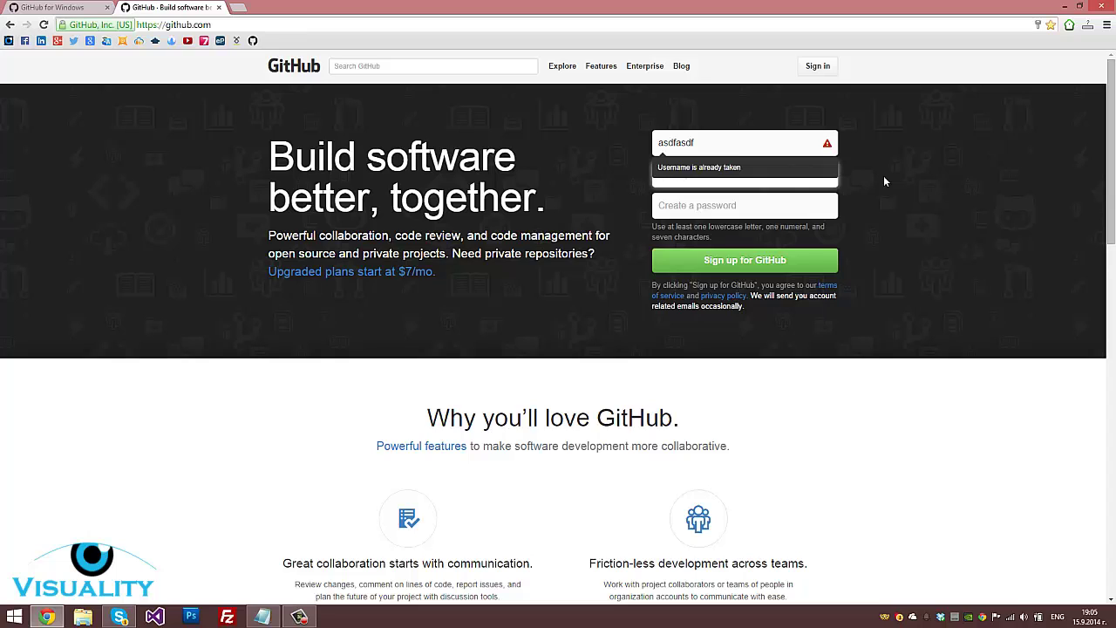
left_click(748, 143)
type("fff")
left_click(790, 205)
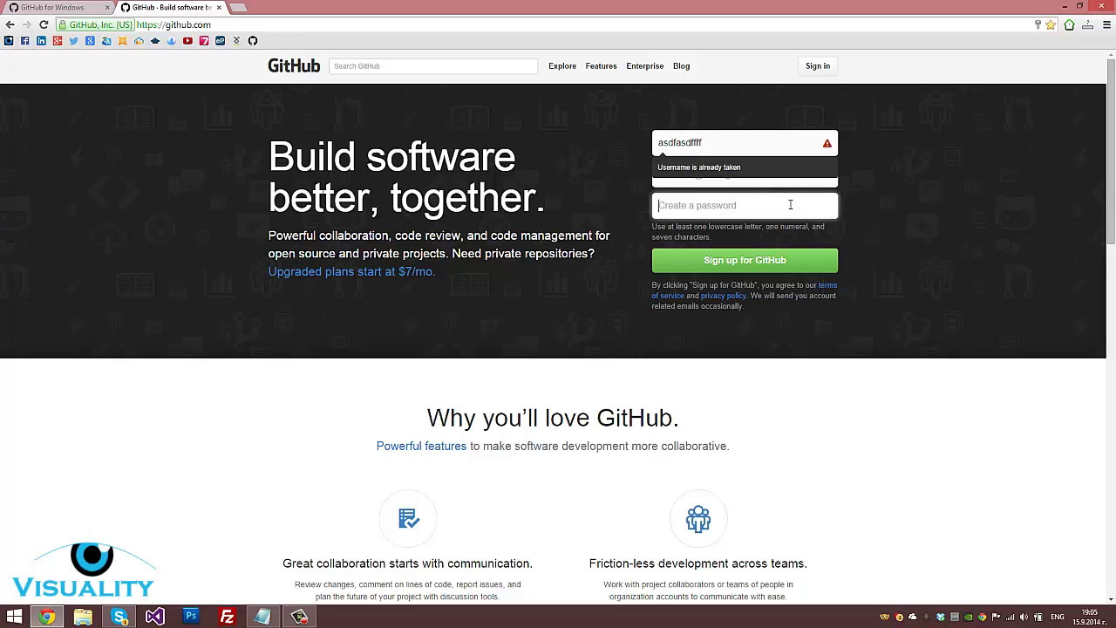
left_click(755, 142)
key("BackSpace")
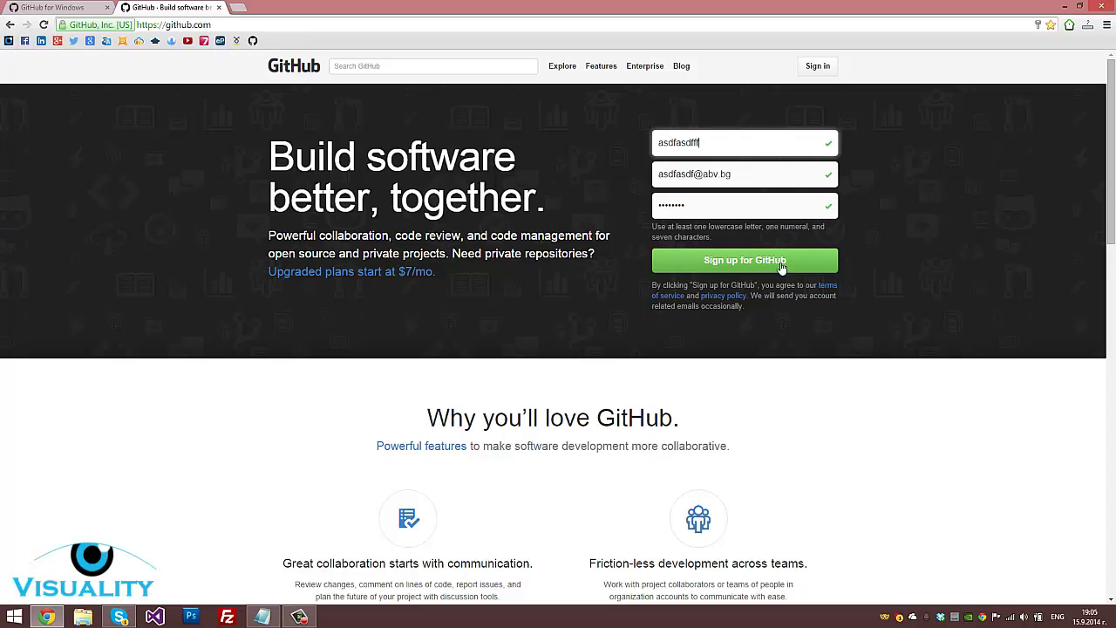
Submit the sign-up, pick the Free plan and finish creating the account
left_click(782, 266)
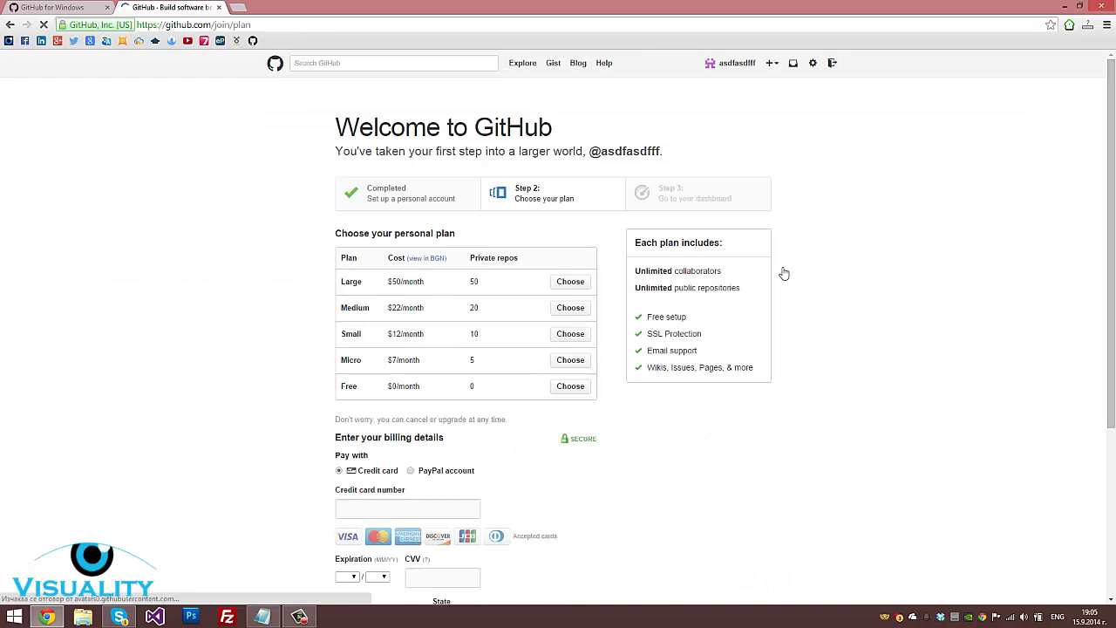
left_click(569, 386)
left_click(387, 506)
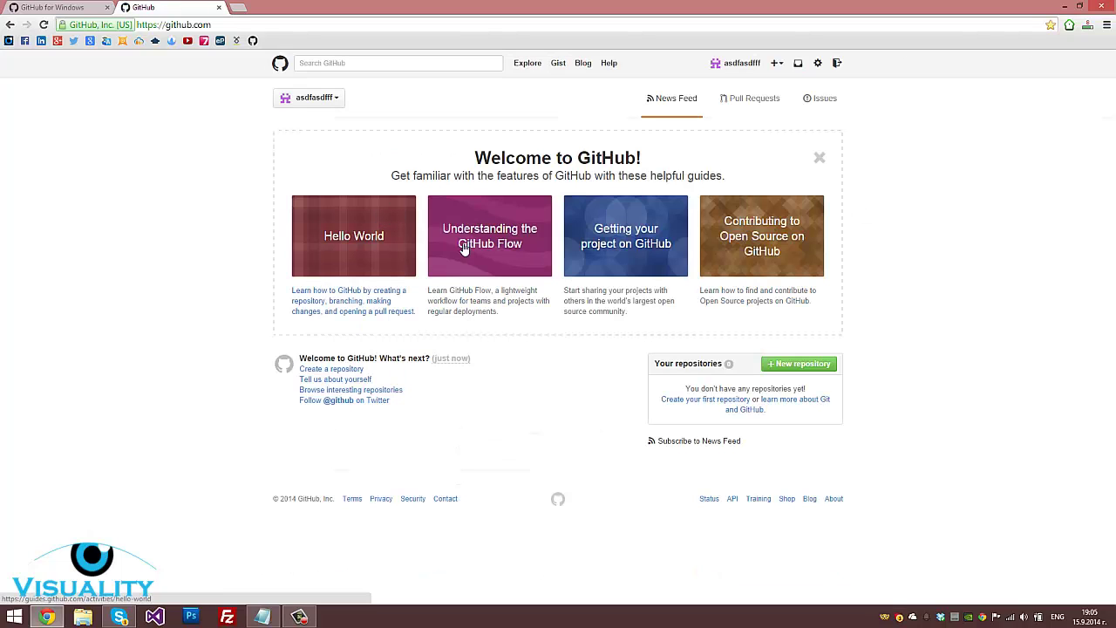
Sign out of the new account and sign in with the saved credentials
left_click(838, 64)
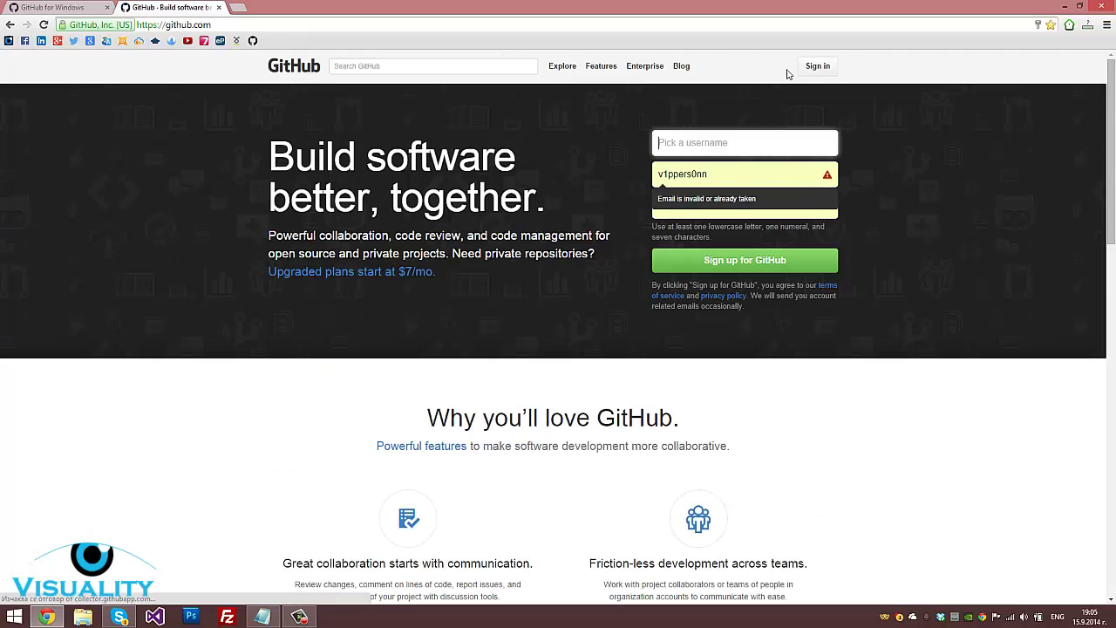
left_click(816, 66)
left_click(475, 248)
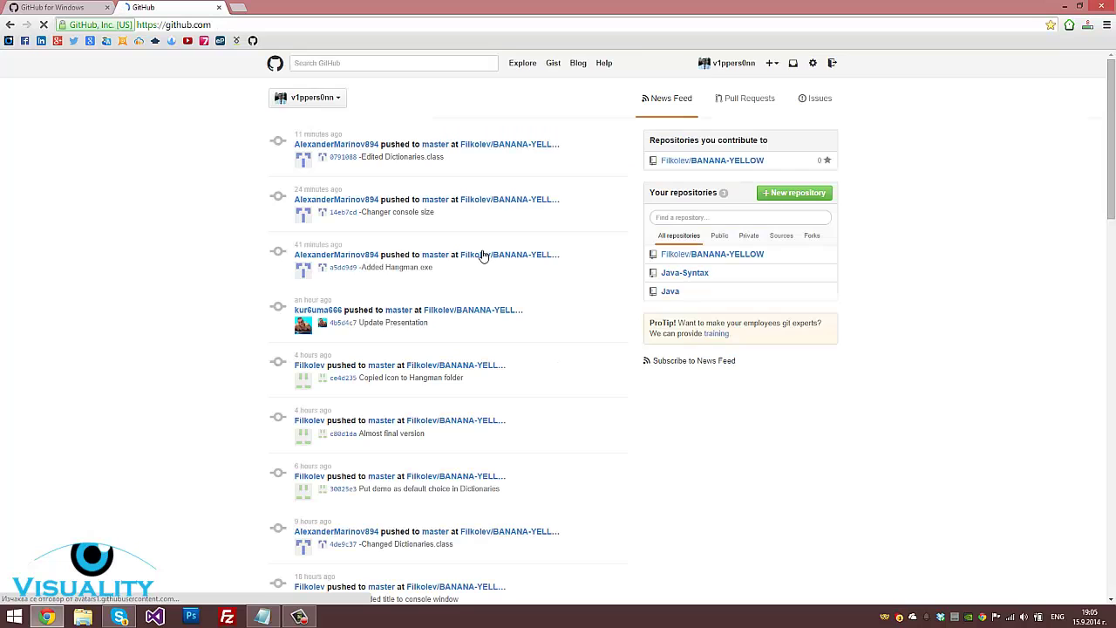
Highlight the newest entries in the dashboard's news feed
left_click_drag(588, 134, 593, 335)
left_click(592, 355)
scroll(591, 355, "down", 5)
scroll(591, 355, "up", 5)
scroll(586, 353, "down", 5)
scroll(588, 349, "up", 5)
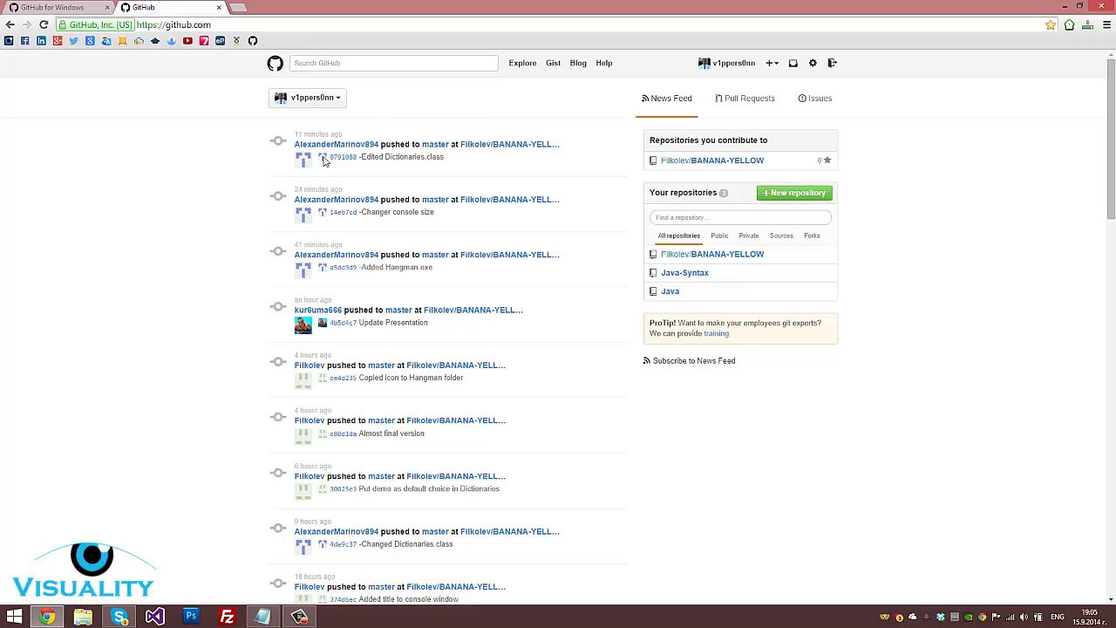
left_click_drag(254, 134, 433, 127)
scroll(453, 345, "up", 4)
left_click(434, 130)
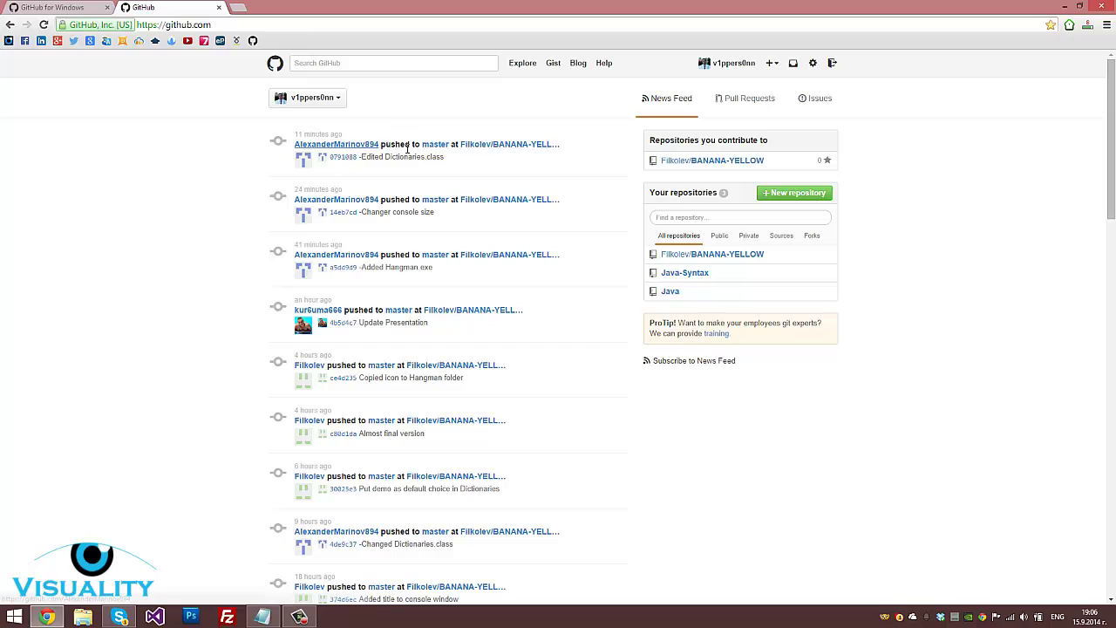
Highlight the latest push's committer and repository, the contributions heading and your repository list
left_click_drag(293, 146, 380, 144)
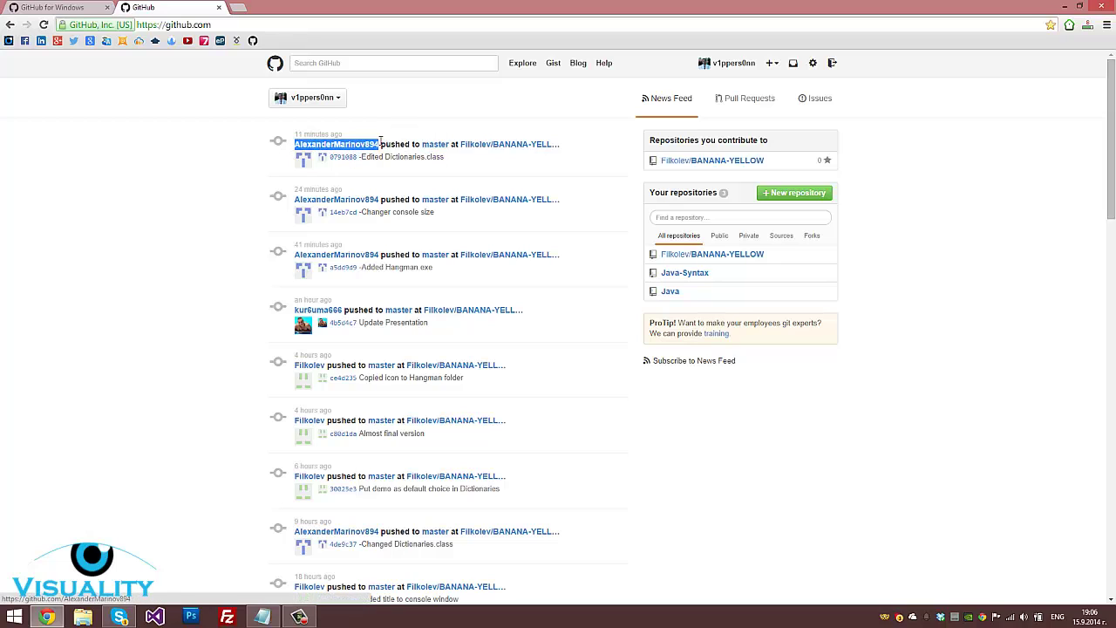
left_click(395, 143)
left_click_drag(457, 145, 412, 158)
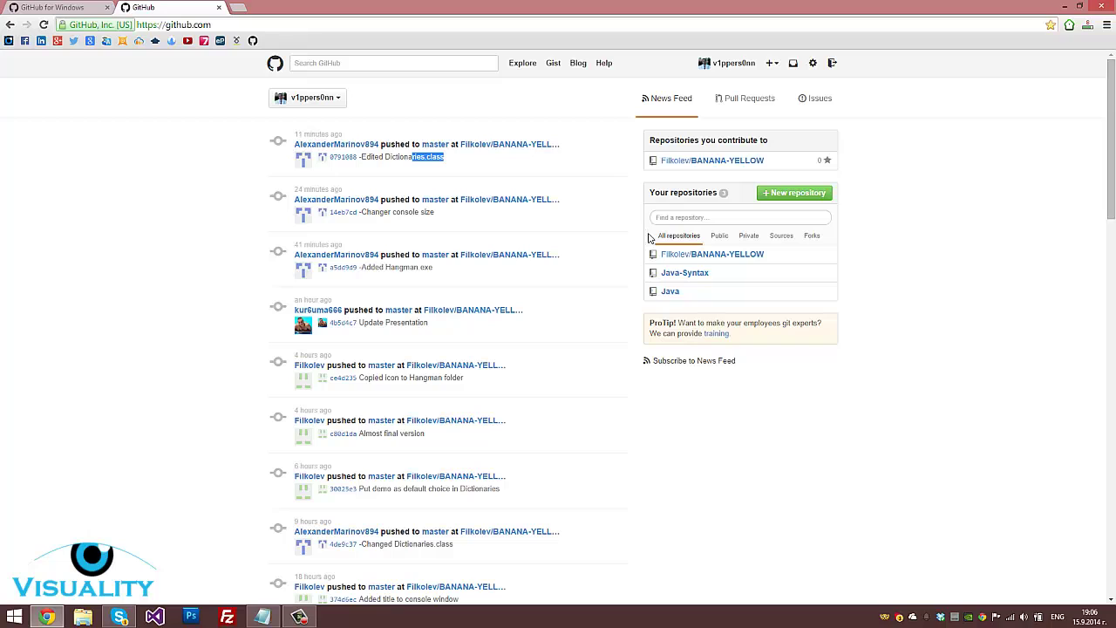
left_click(655, 144)
left_click_drag(656, 144, 787, 138)
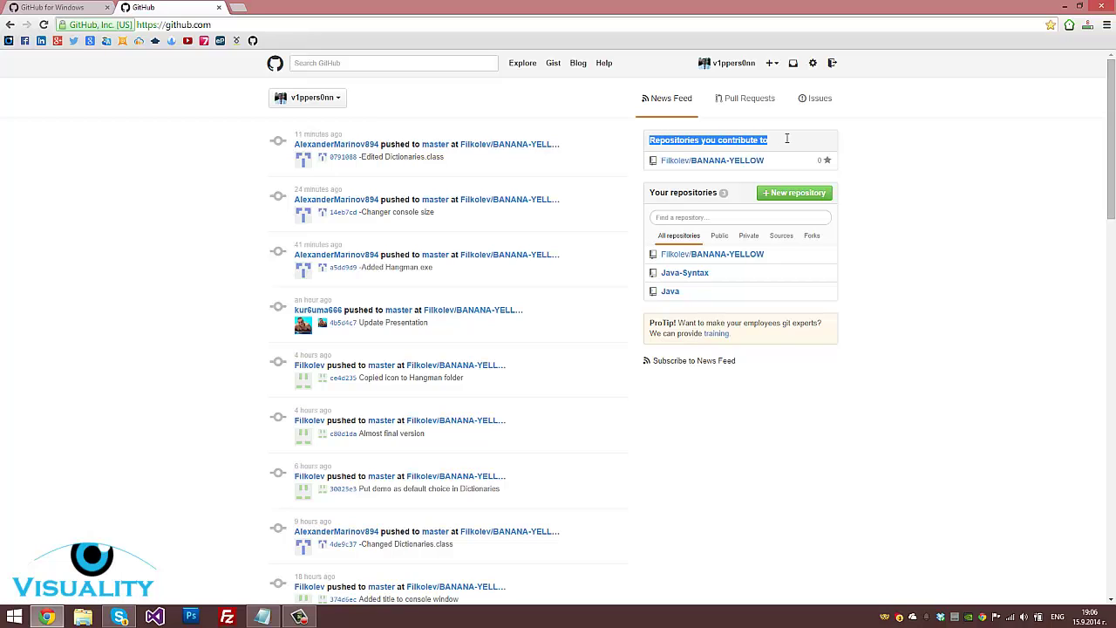
left_click(788, 142)
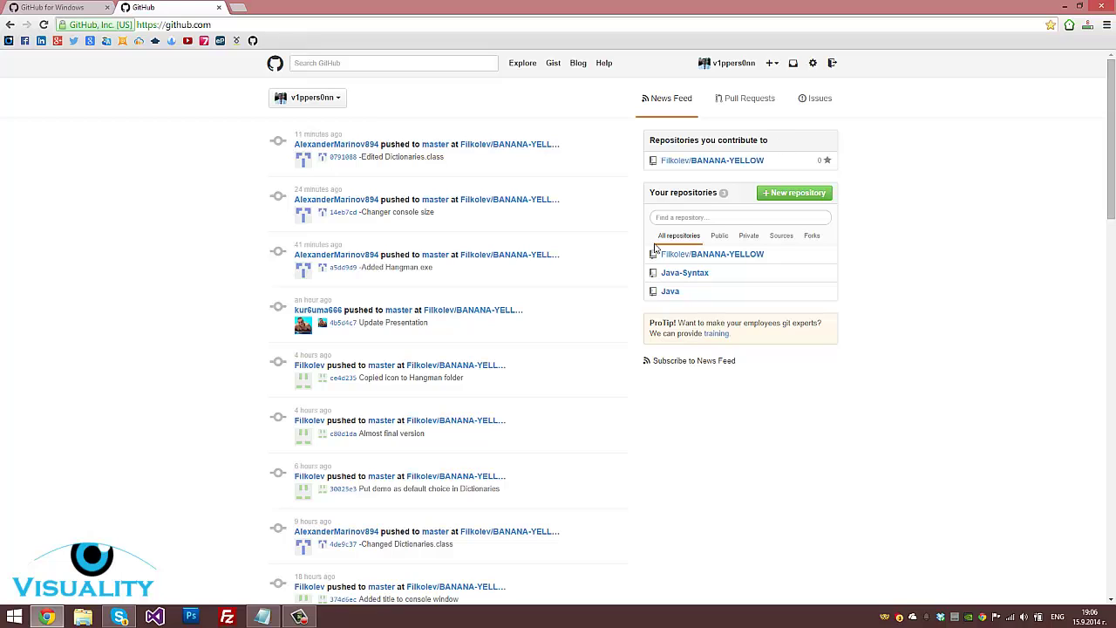
left_click_drag(643, 262, 797, 299)
left_click(849, 300)
Download the GitHub for Windows installer from windows.github.com
left_click(49, 6)
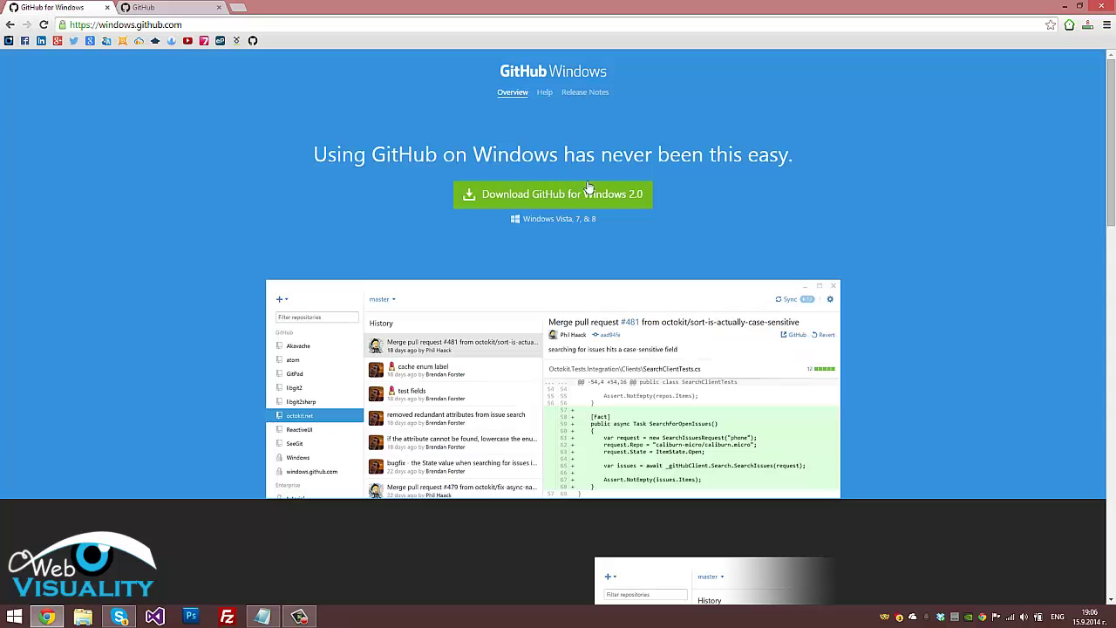
left_click(110, 24)
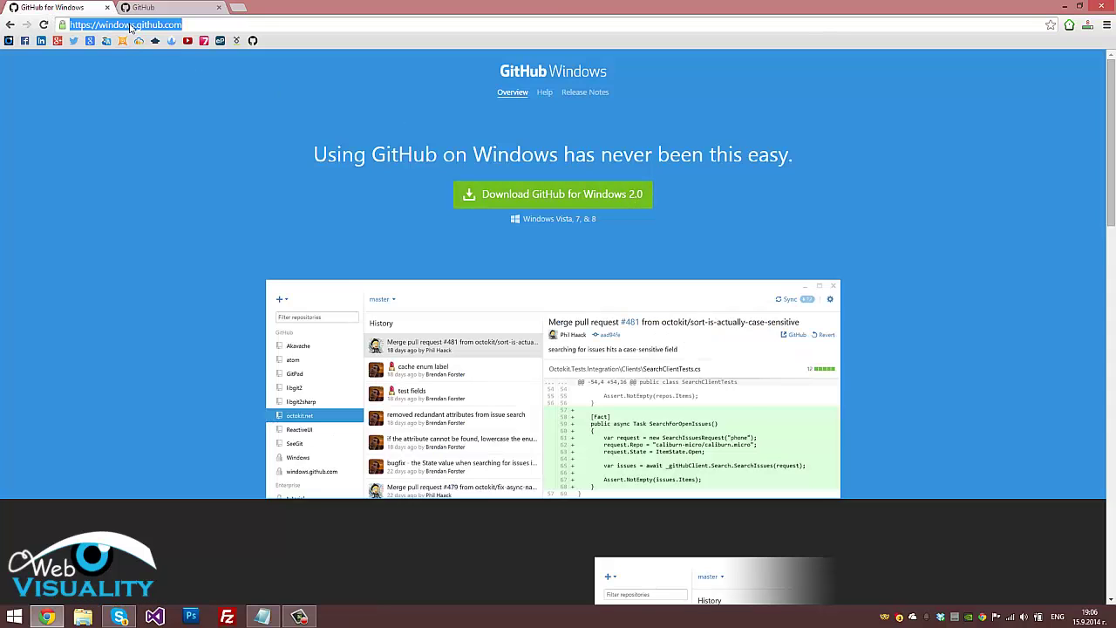
left_click(695, 192)
left_click(615, 200)
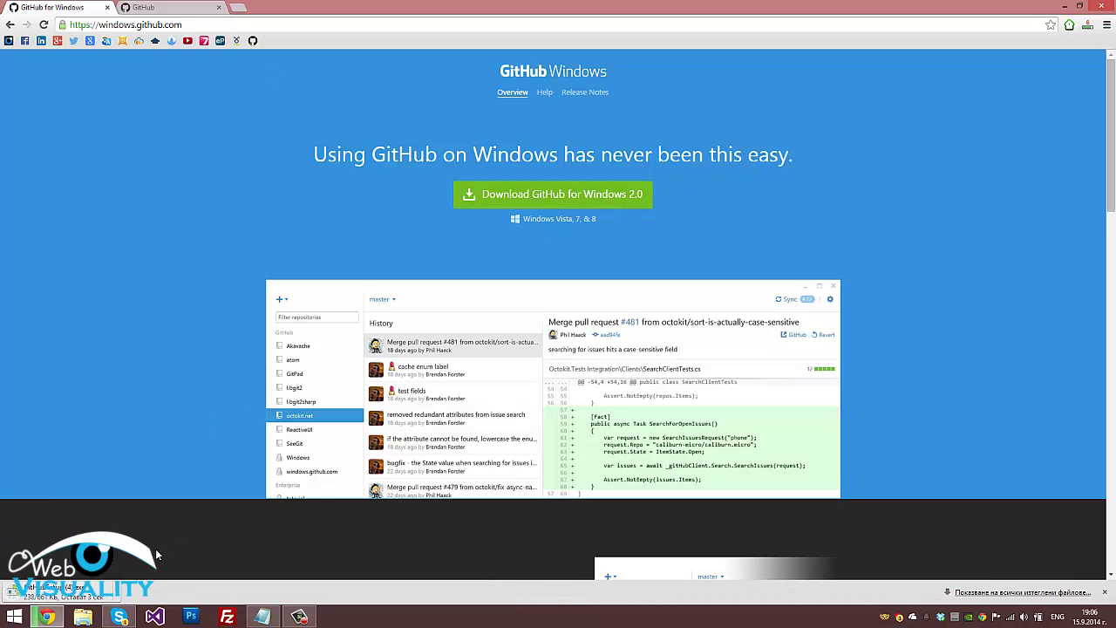
Run the downloaded installer past the security warning and confirm the installation
left_click(88, 595)
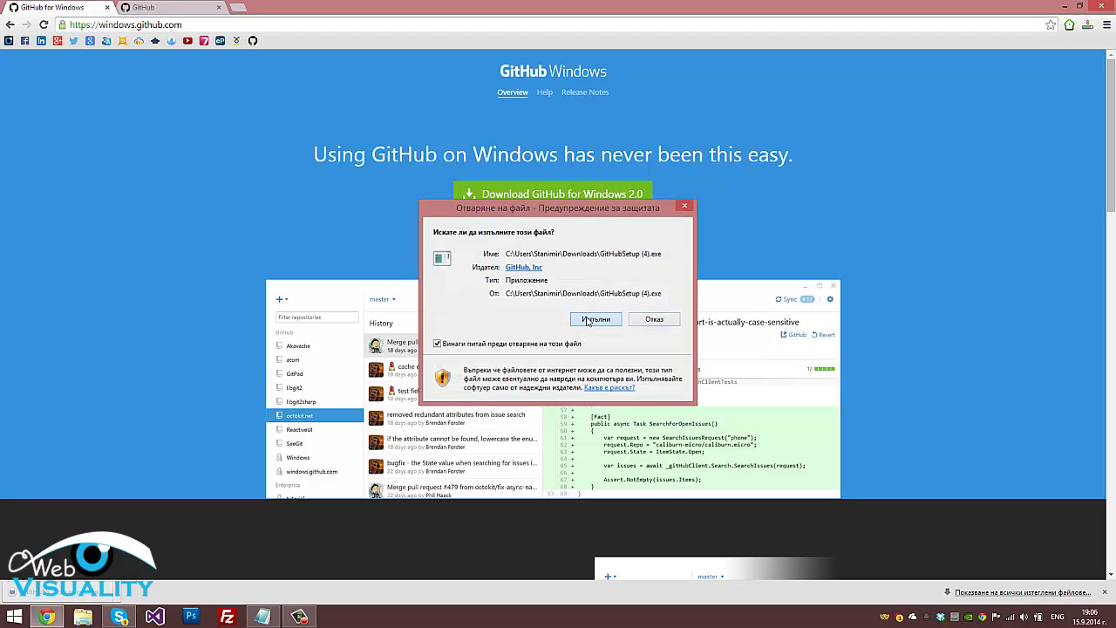
left_click(589, 319)
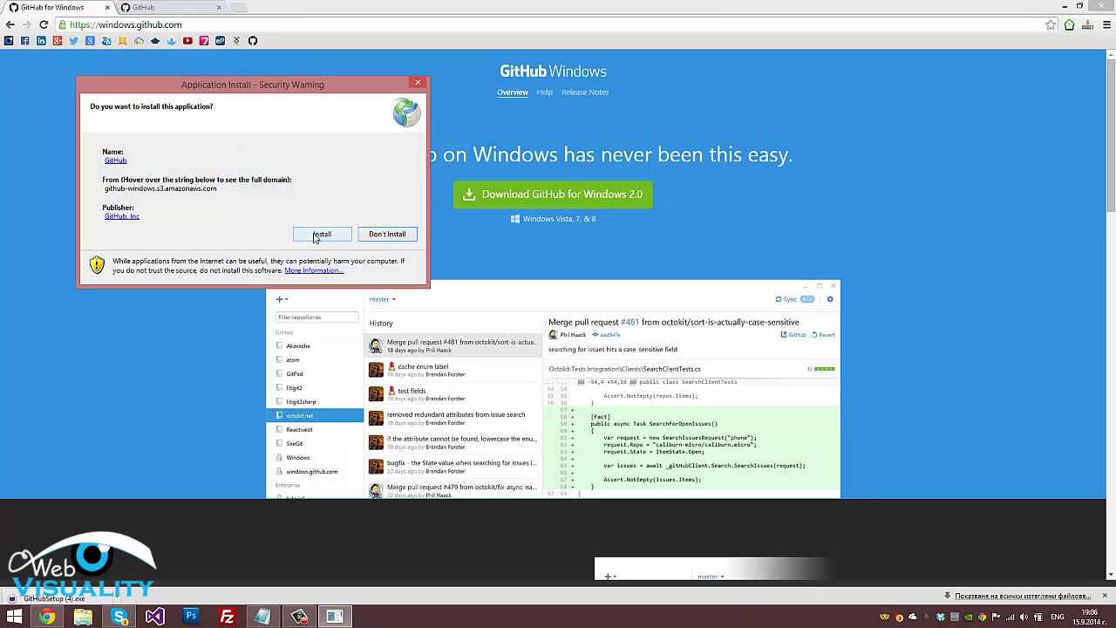
left_click(321, 233)
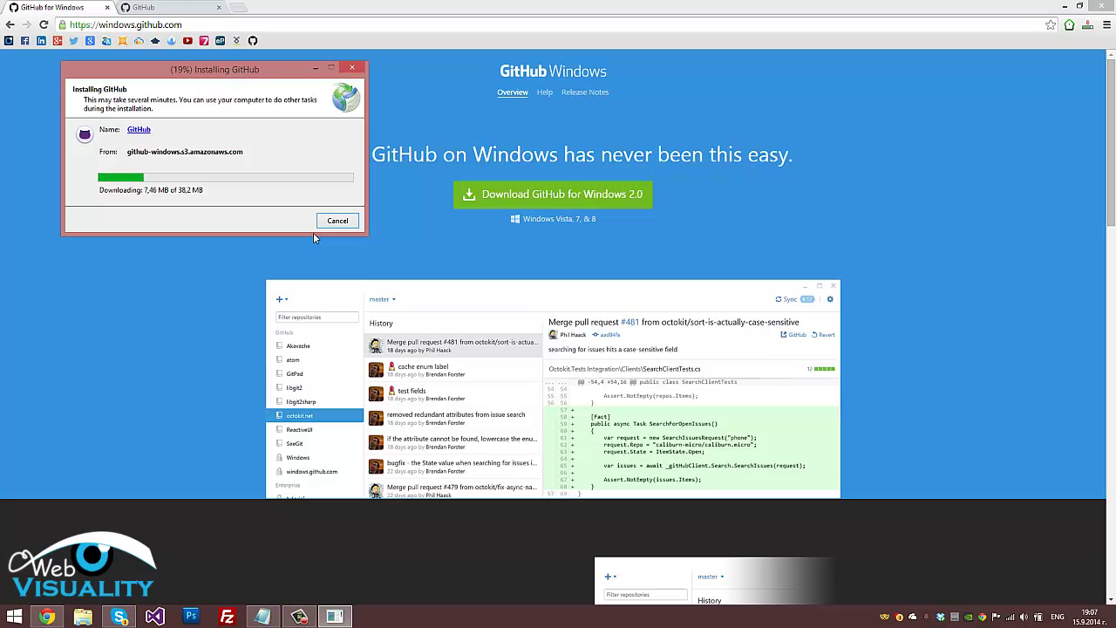
left_click(174, 7)
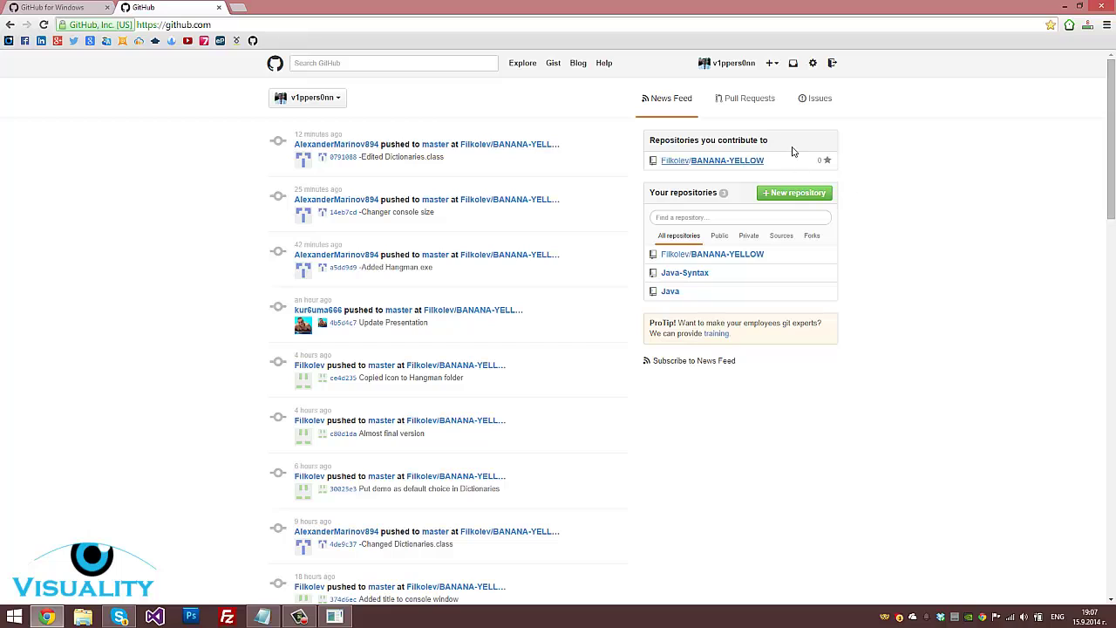
Go to the profile's Repositories list and start a new repository
triple_click(755, 193)
left_click(851, 188)
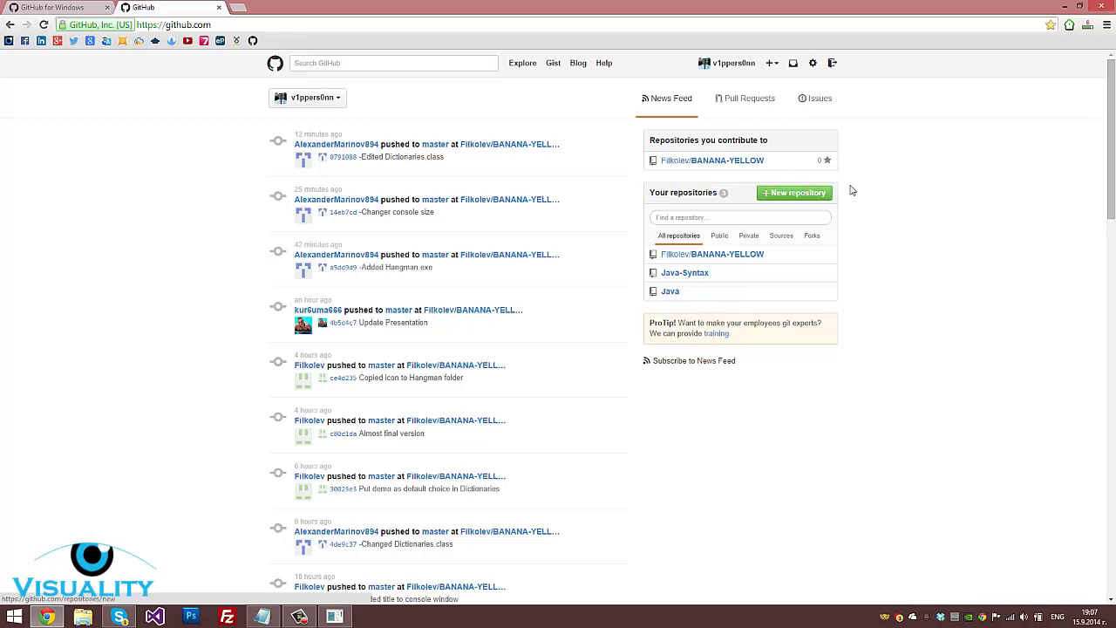
left_click(794, 201)
left_click(735, 65)
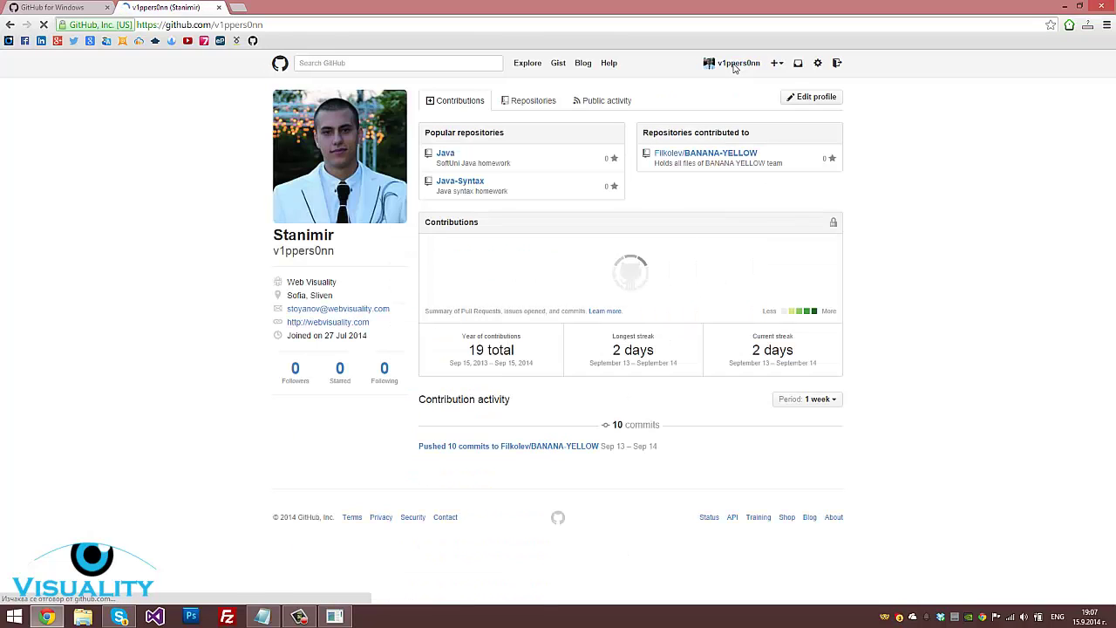
left_click(515, 103)
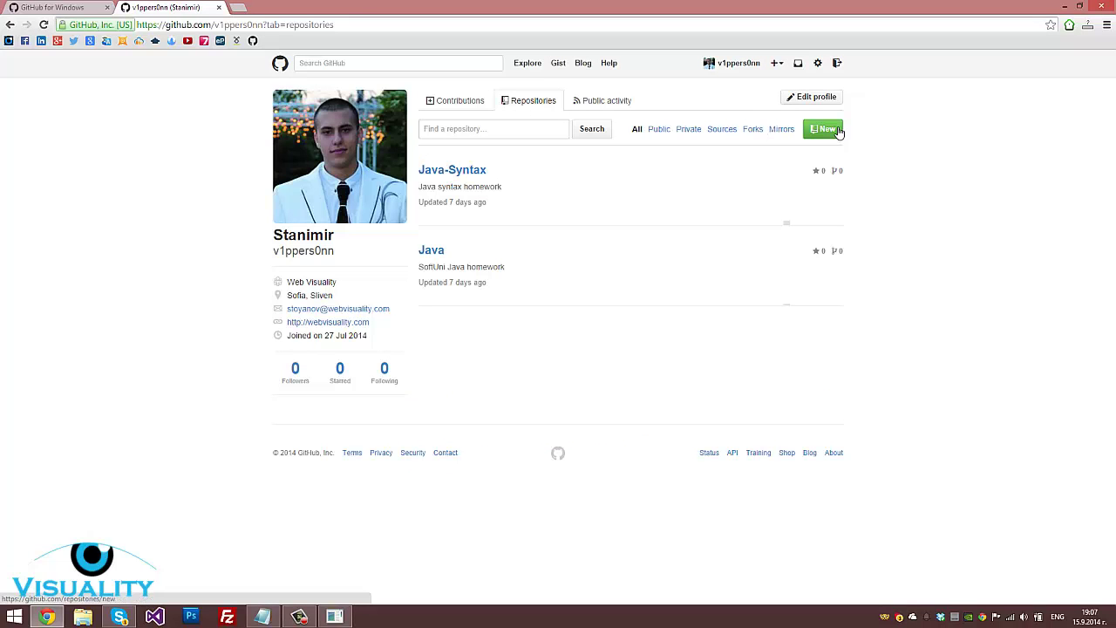
left_click(839, 131)
Create the public repository Tester described 'This is only for test', then surface the security warning
left_click(524, 115)
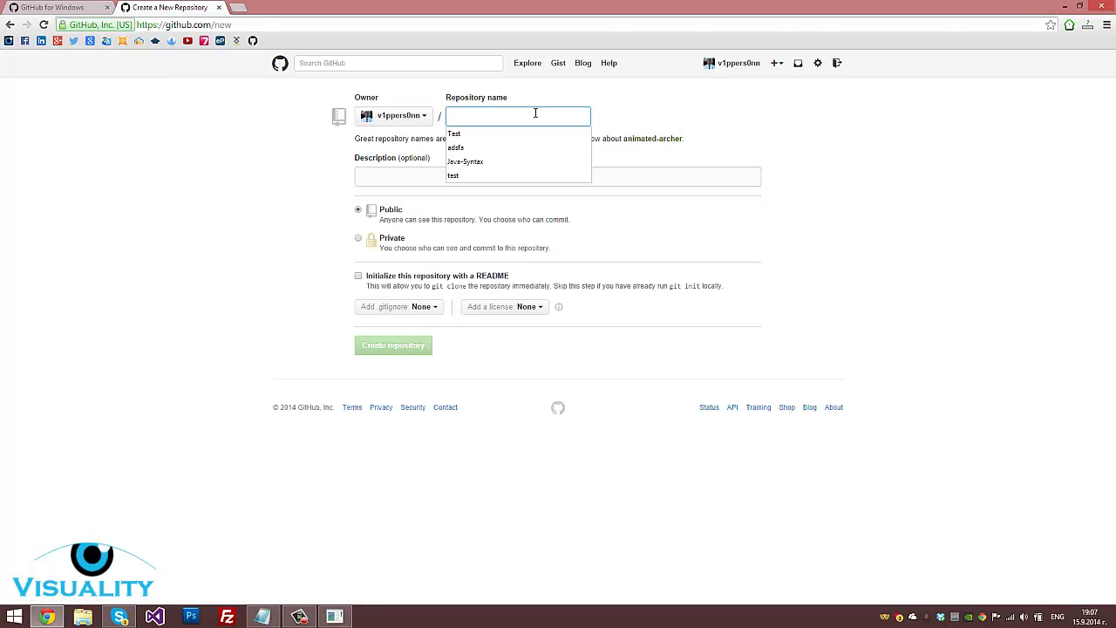
left_click(524, 132)
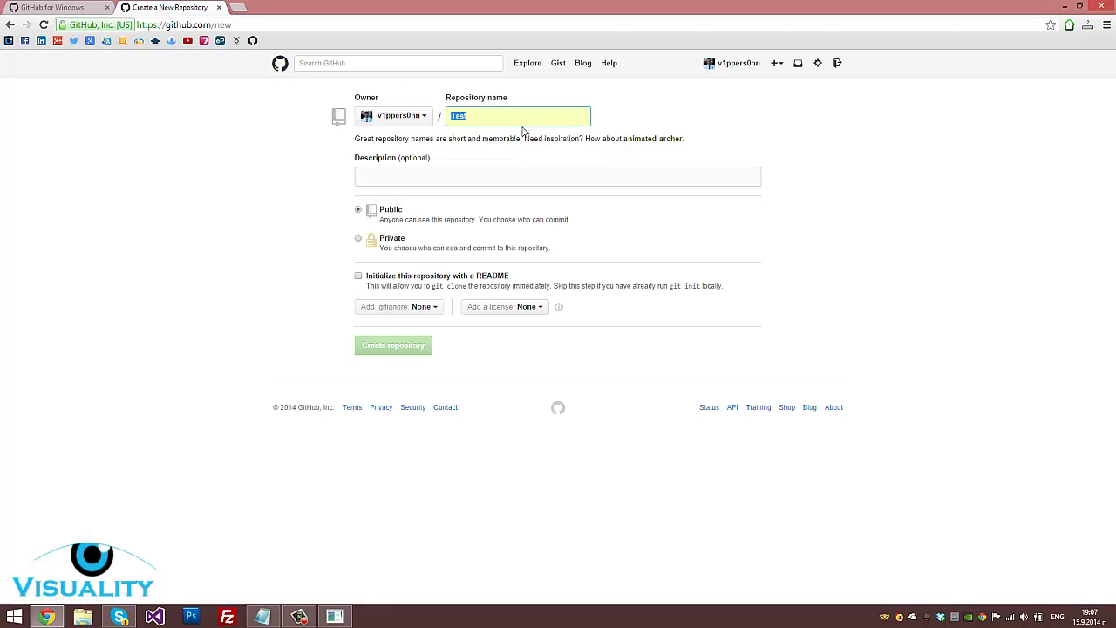
type("er")
left_click(524, 177)
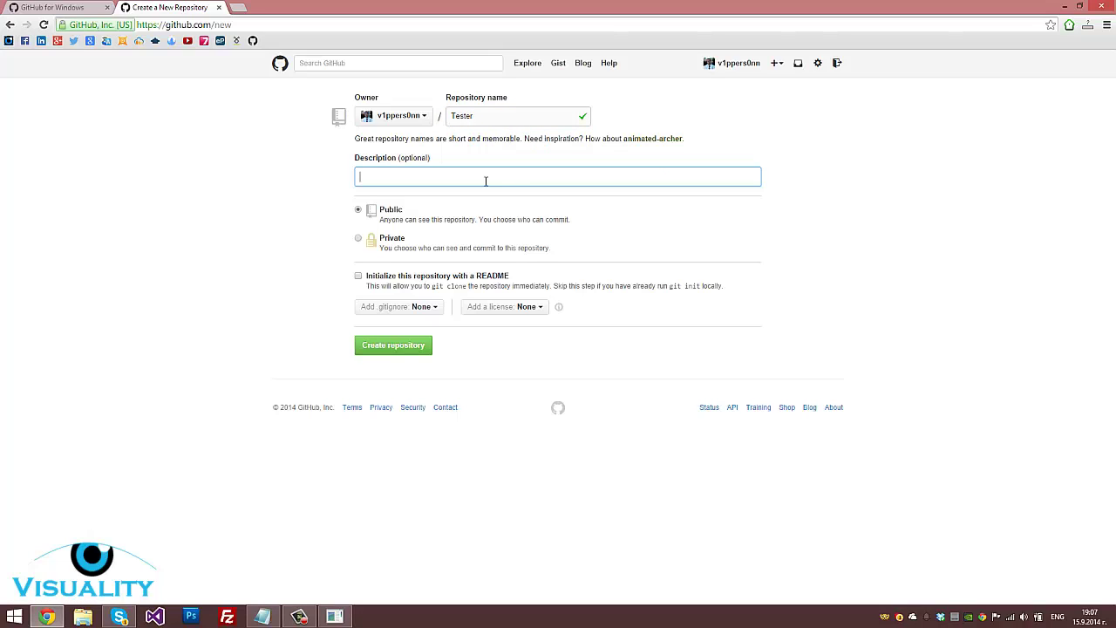
left_click(486, 180)
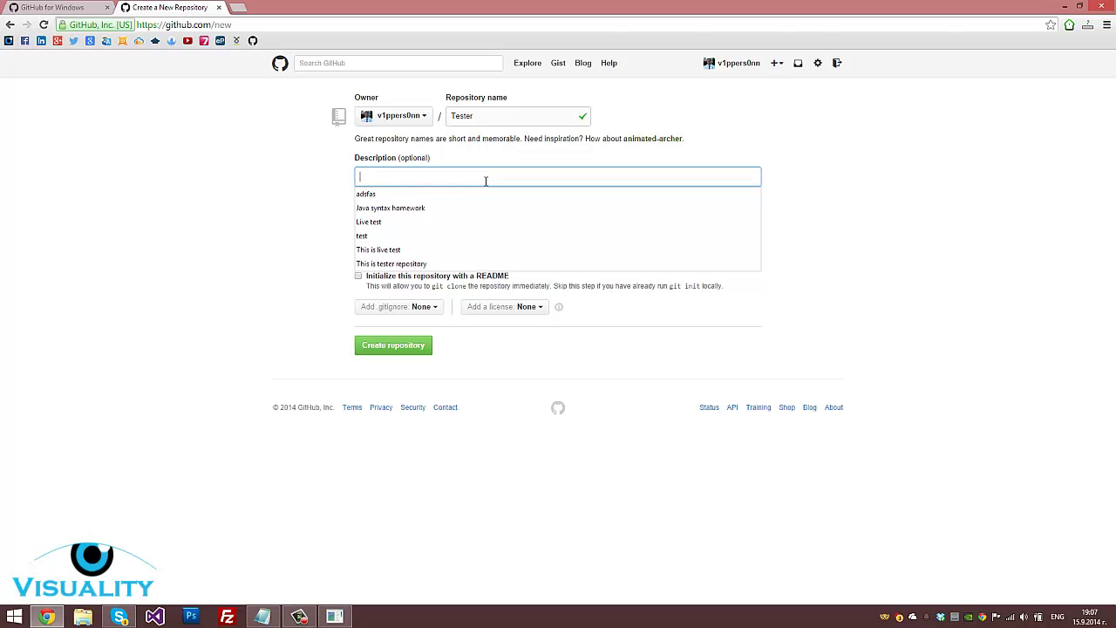
type("This is a")
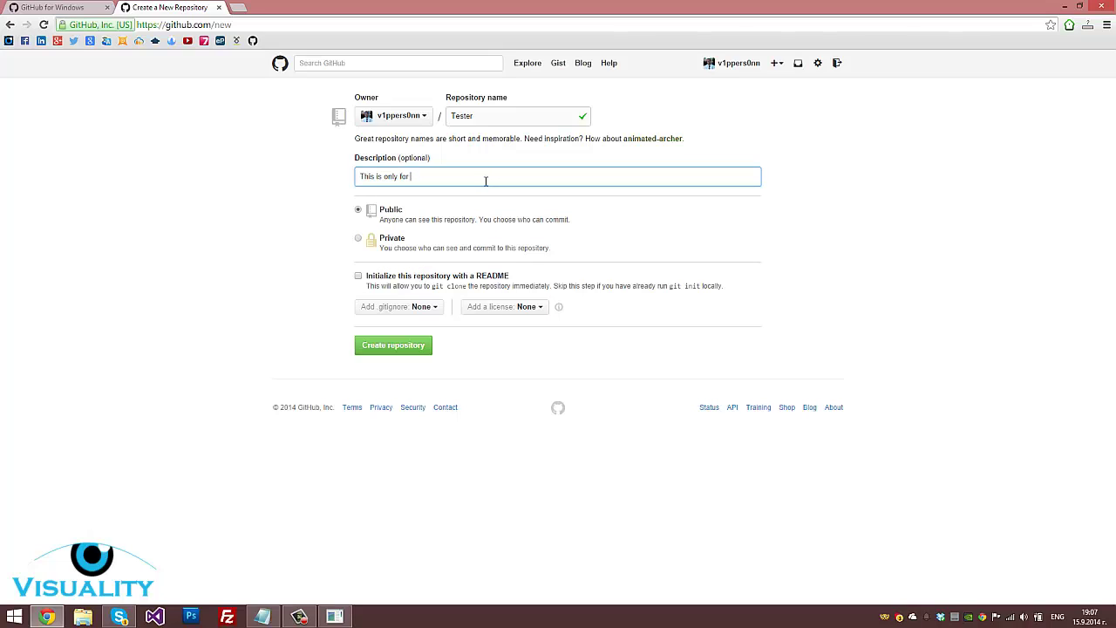
left_click(404, 349)
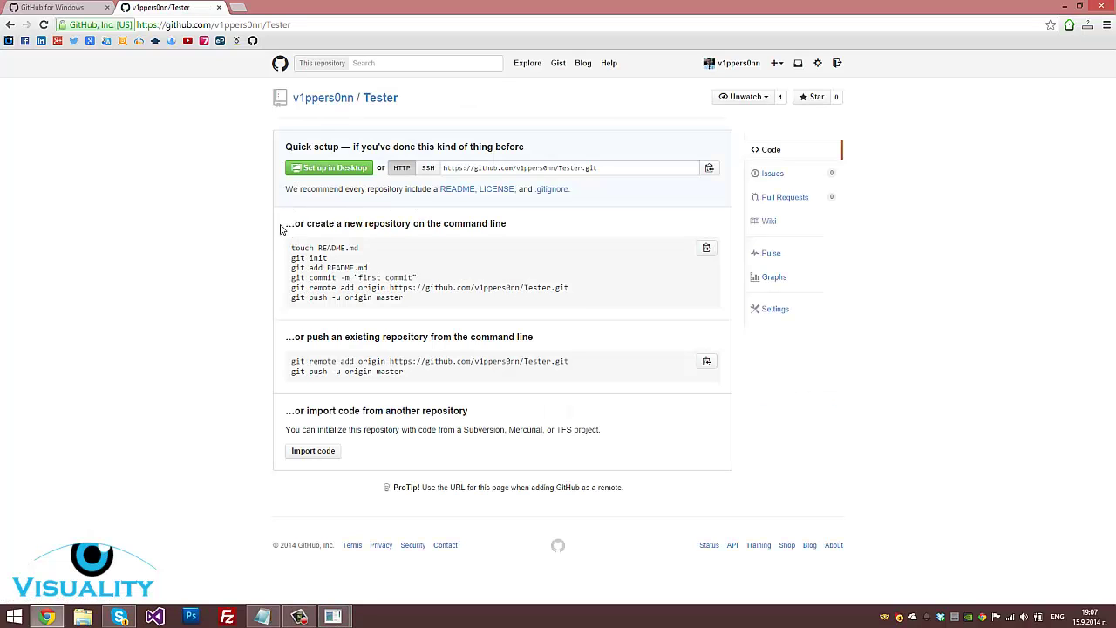
mouse_move(334, 616)
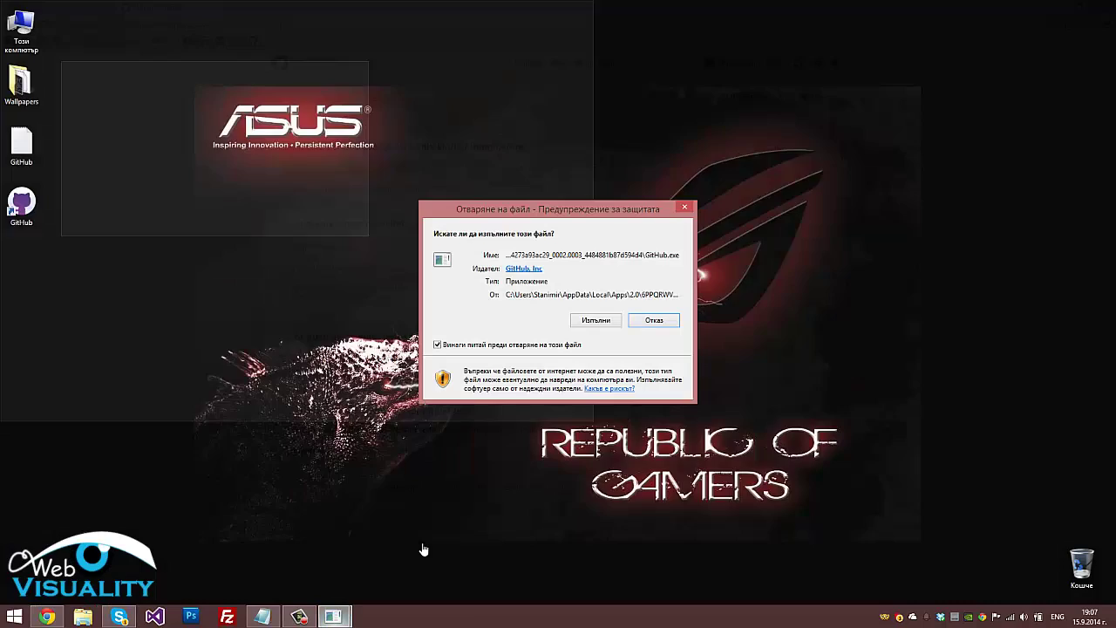
left_click(419, 550)
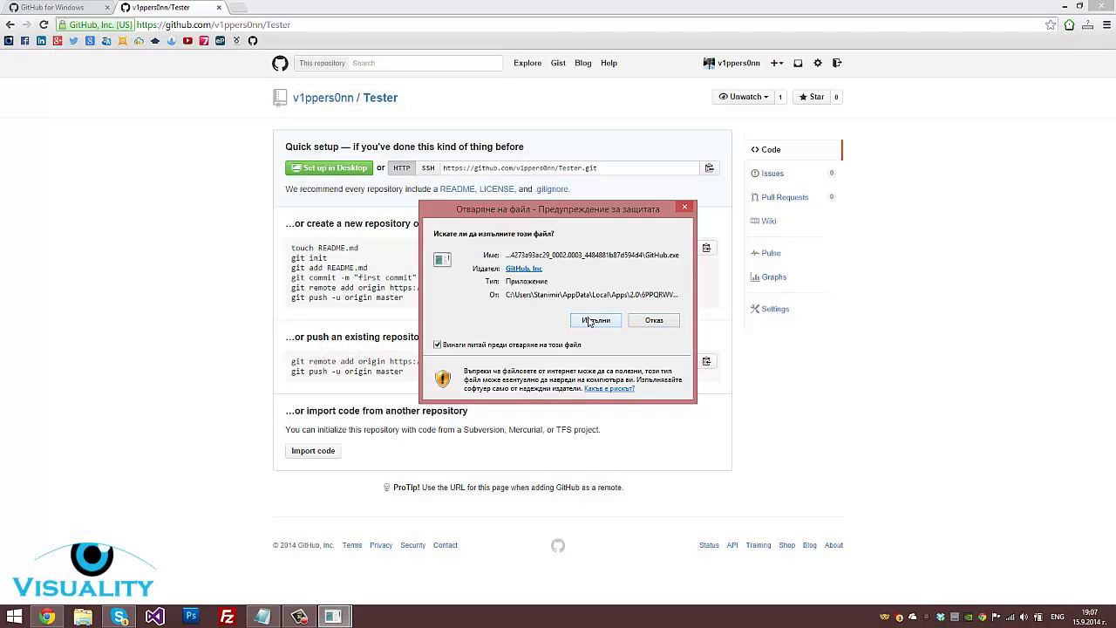
Allow GitHub for Windows to run and open Tester in it with Set up in Desktop
left_click(590, 321)
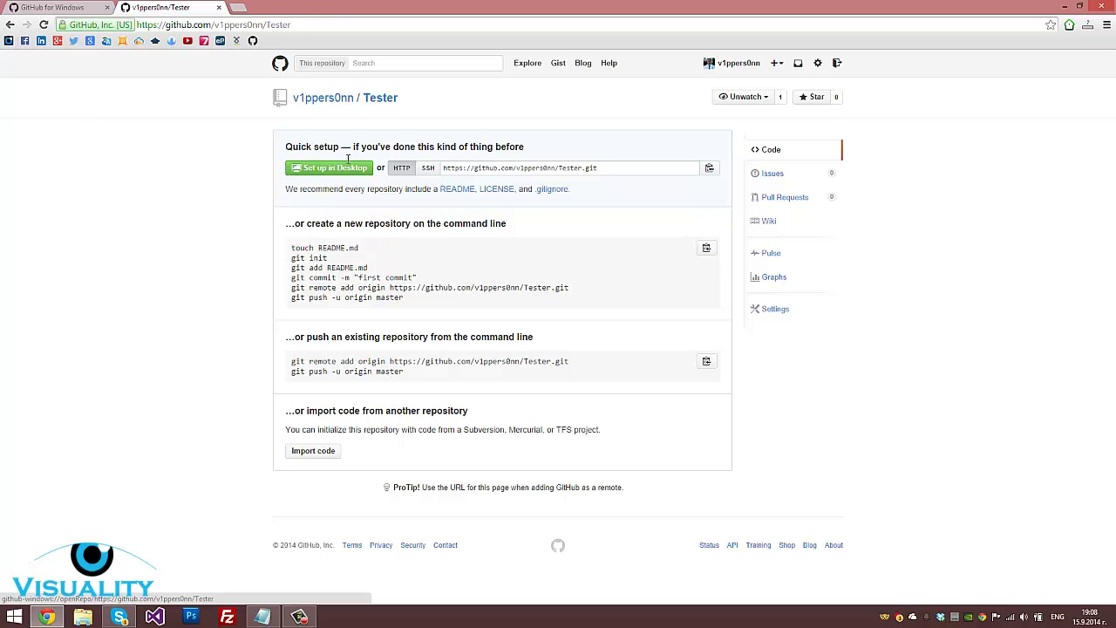
left_click_drag(293, 178, 285, 185)
left_click(285, 186)
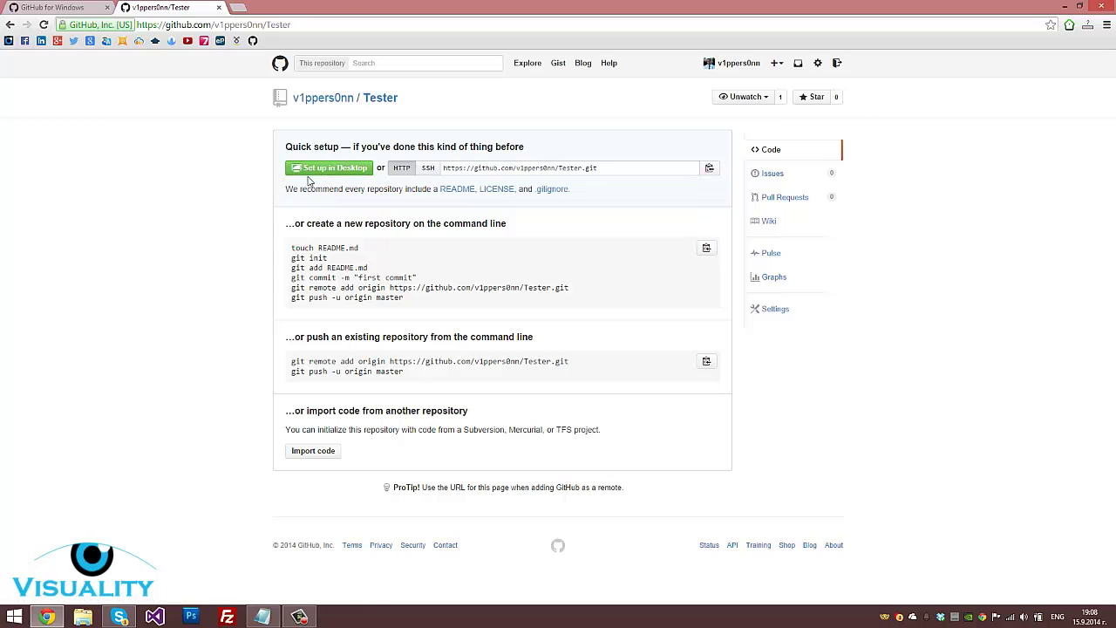
left_click(332, 168)
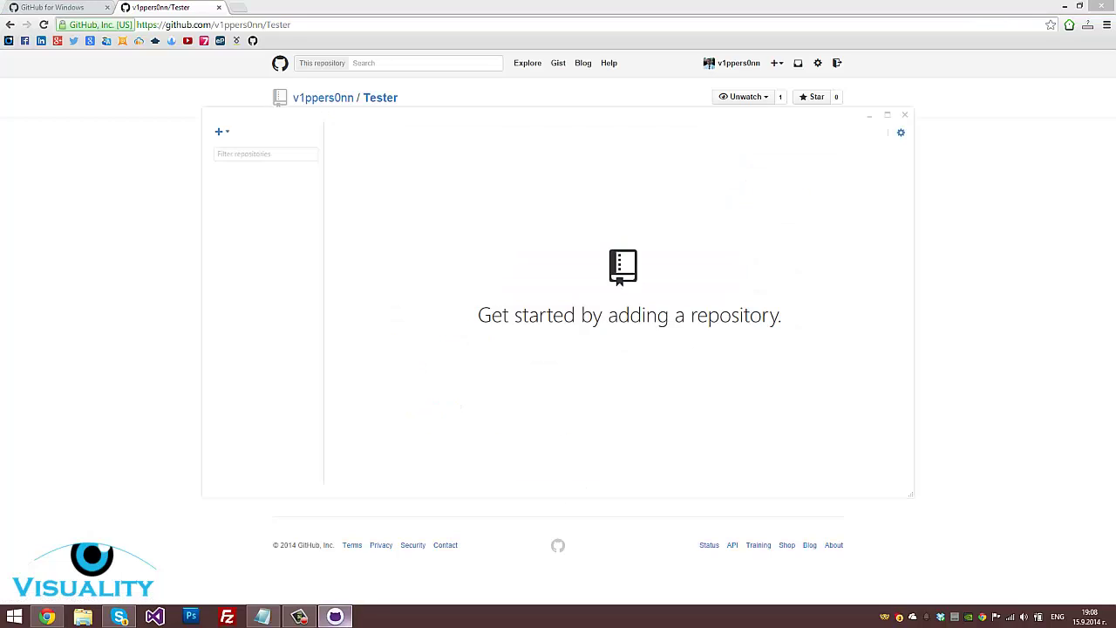
left_click(96, 376)
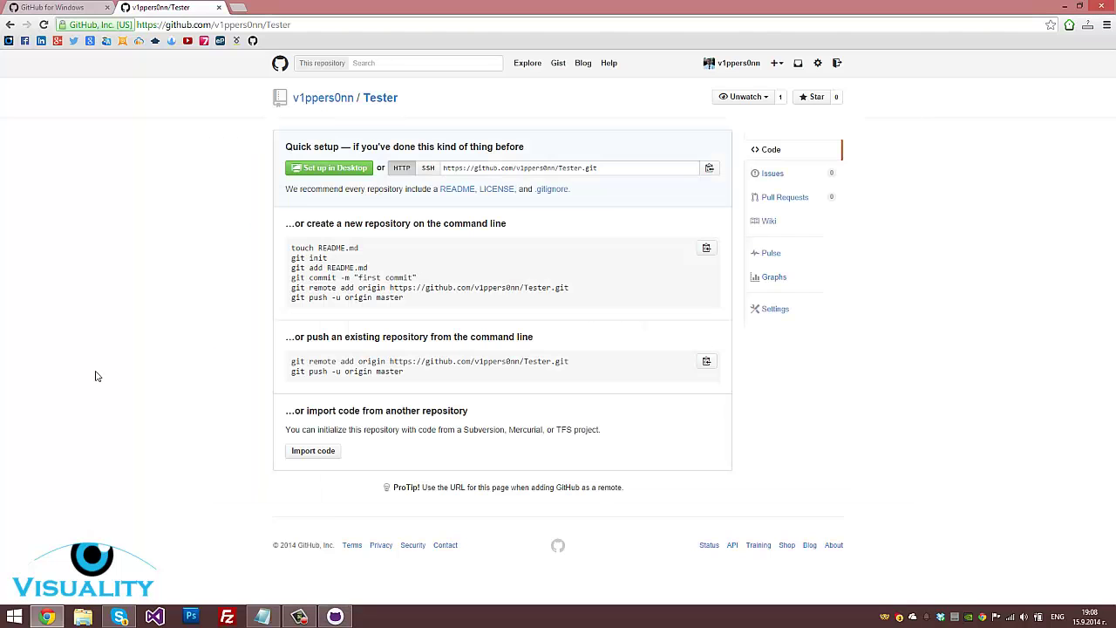
left_click(336, 169)
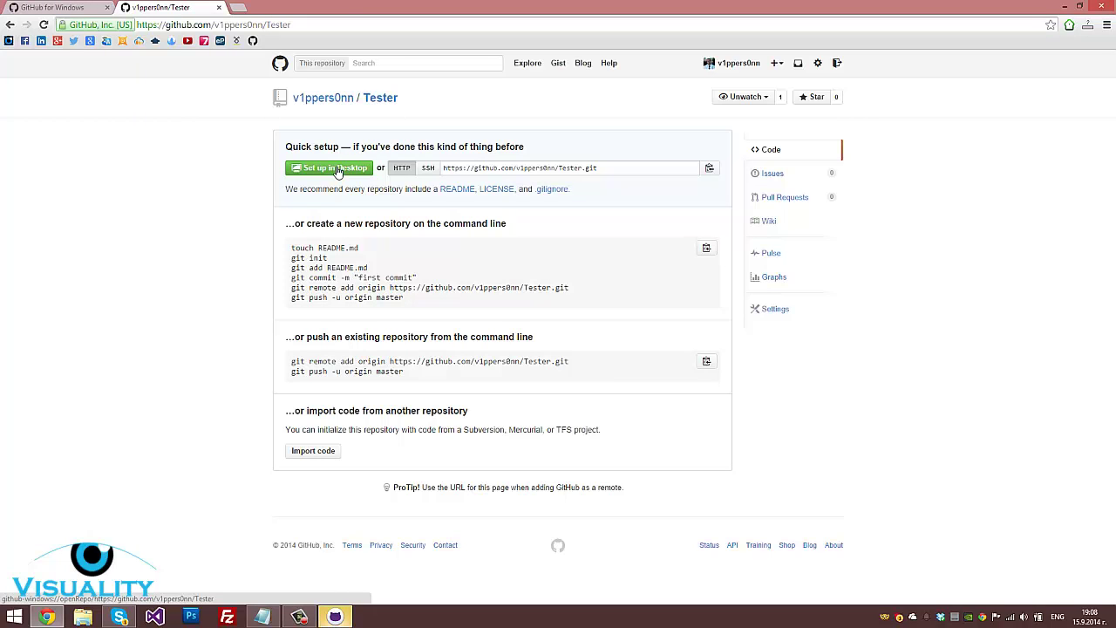
Clone Tester into the Documents > GitHub folder
left_click(341, 615)
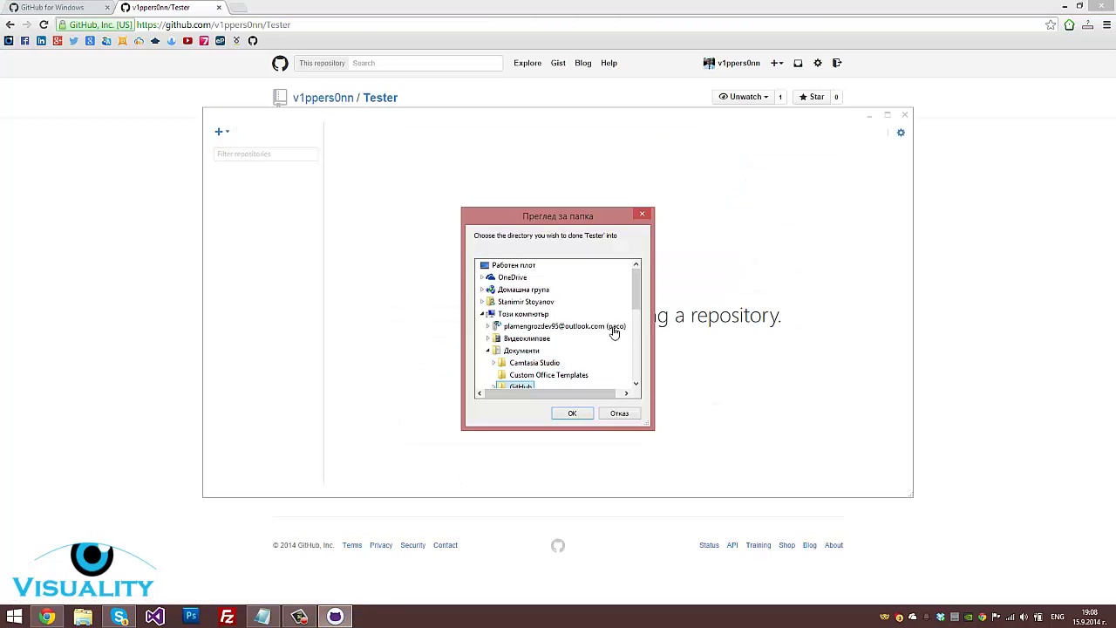
left_click_drag(637, 292, 637, 307)
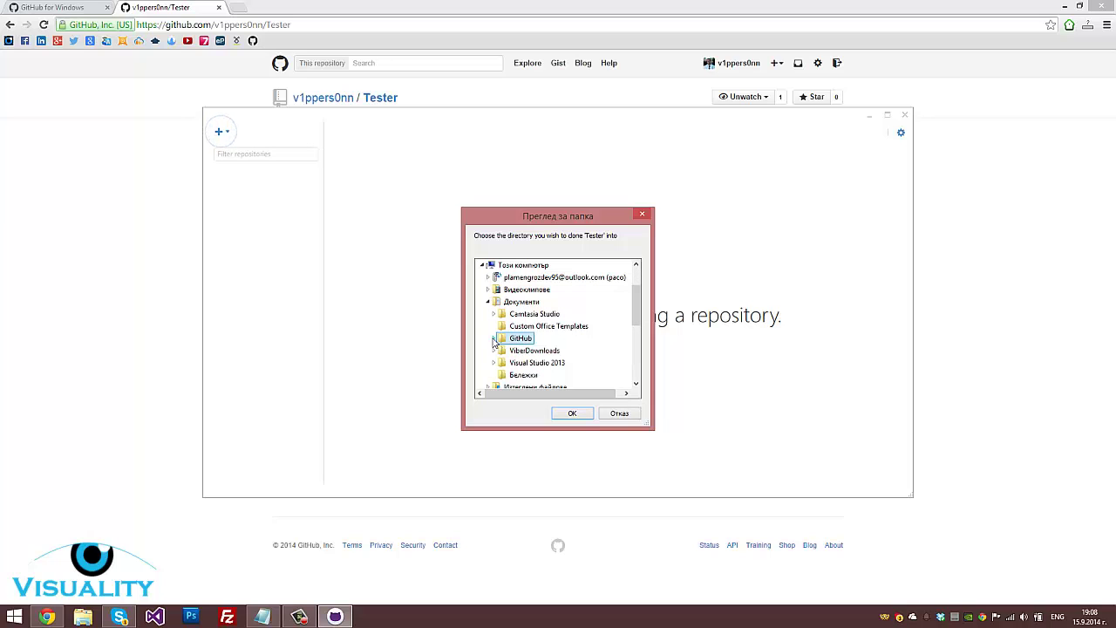
left_click(506, 337)
left_click(573, 414)
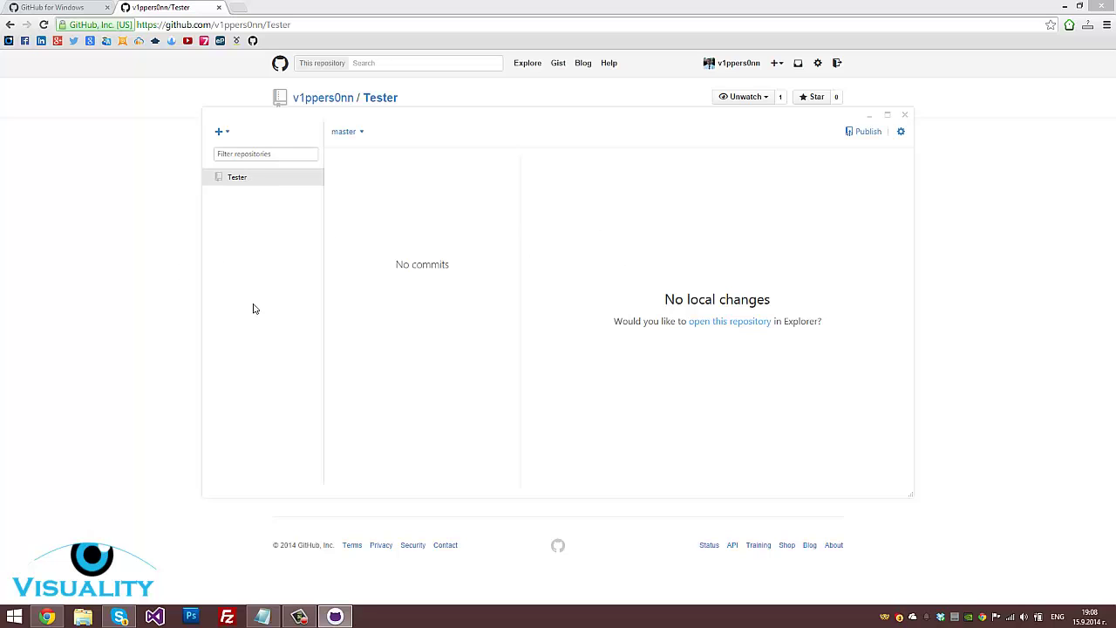
Select the command-line setup instructions on the Tester web page, then return to the desktop app
left_click(143, 295)
left_click_drag(269, 227, 442, 261)
left_click(443, 262)
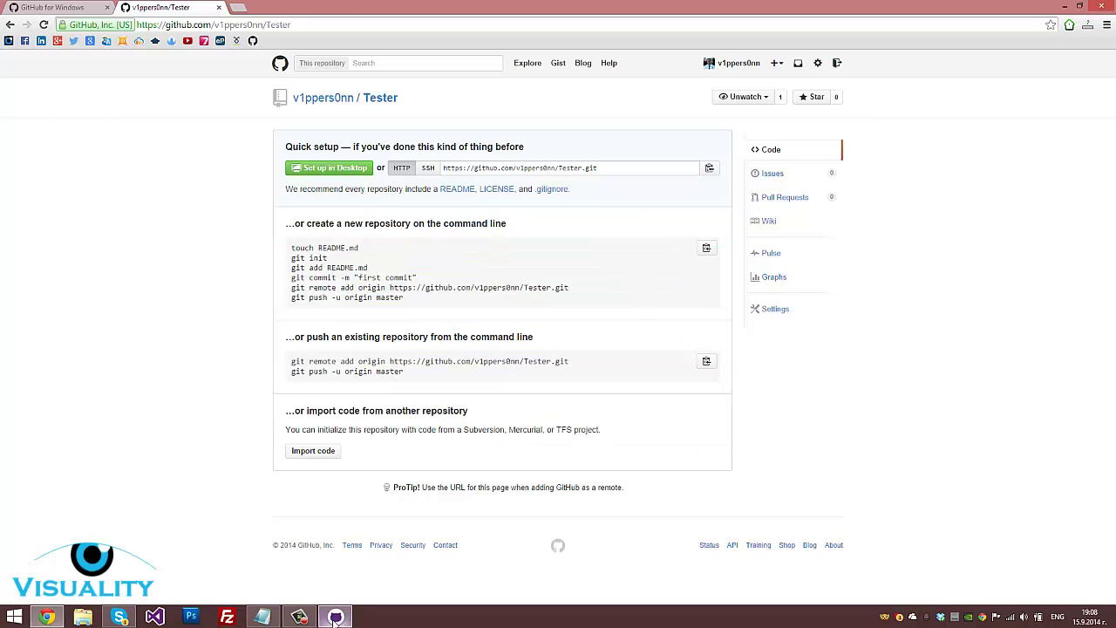
left_click(335, 617)
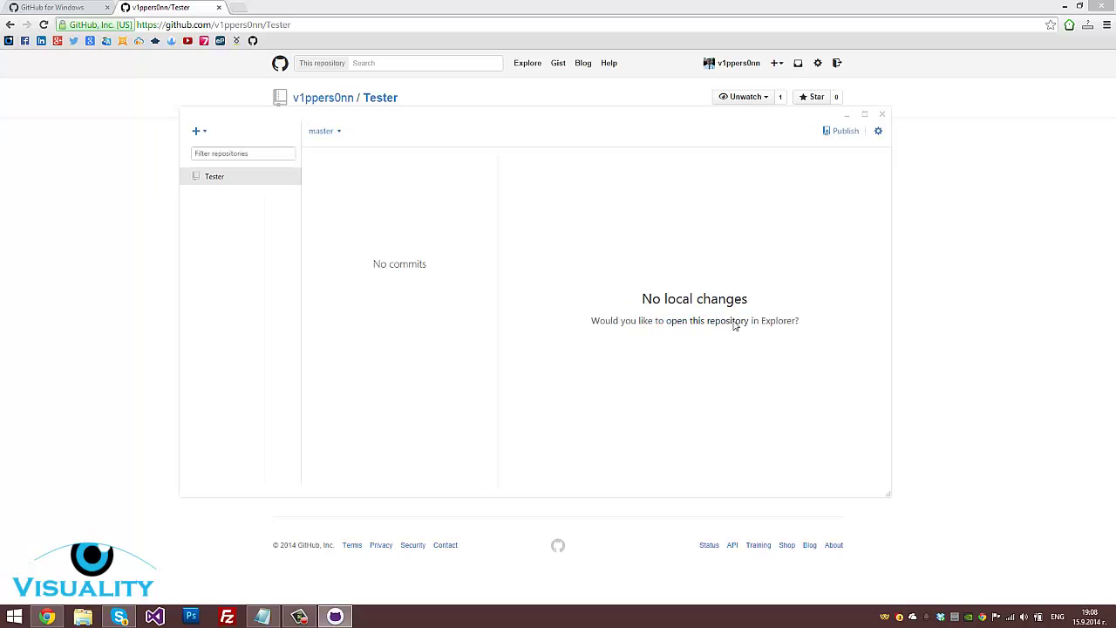
Open the cloned Tester folder in File Explorer from the repository's options
left_click(879, 131)
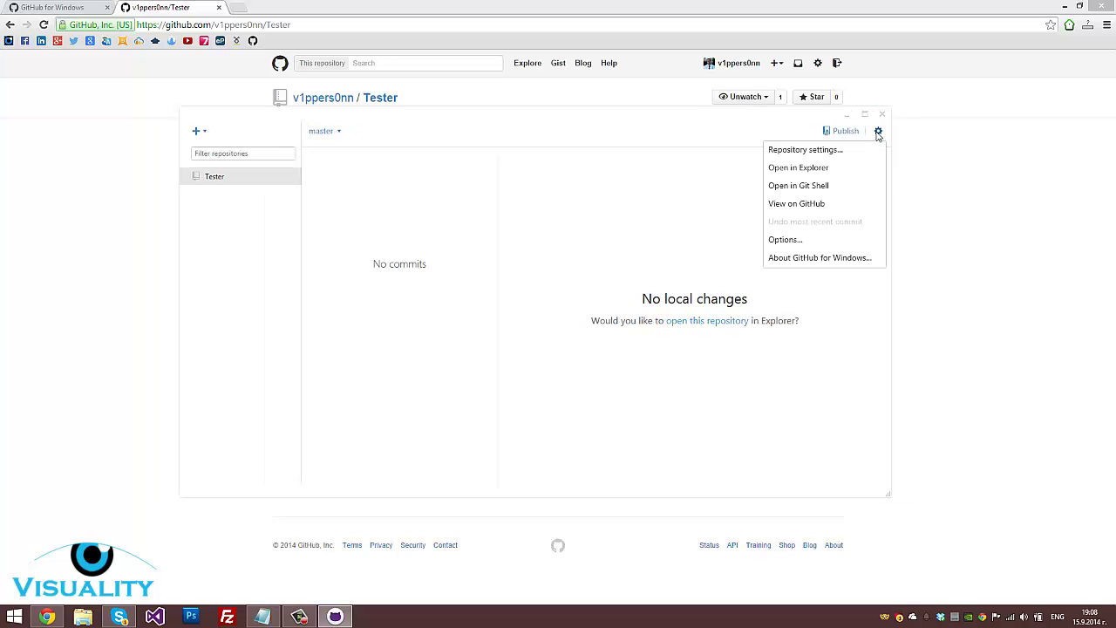
left_click(833, 170)
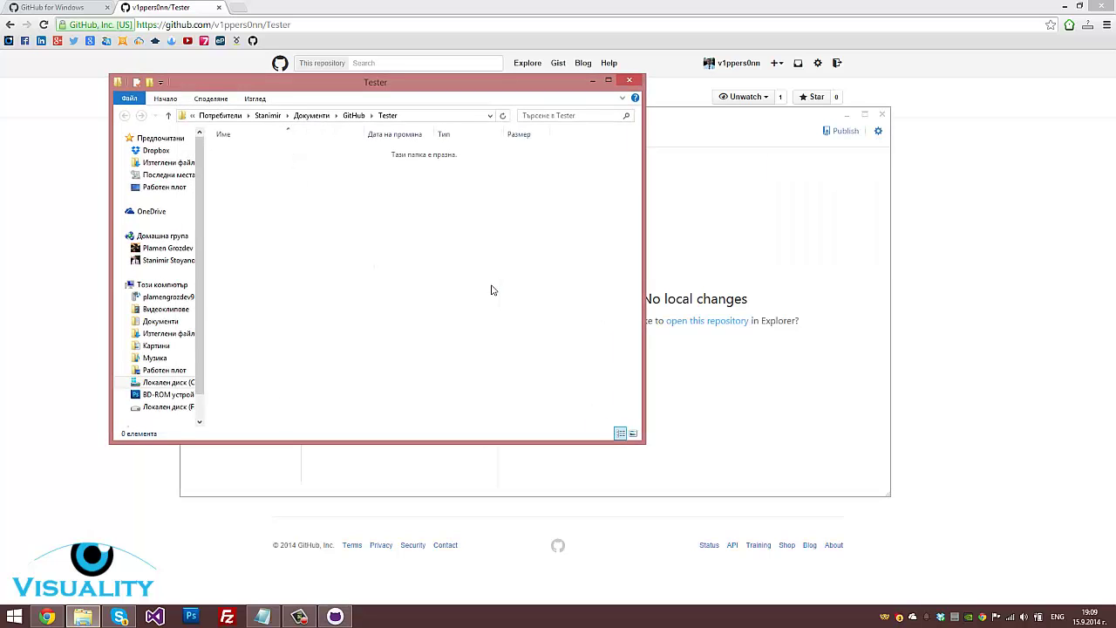
left_click_drag(457, 89, 812, 215)
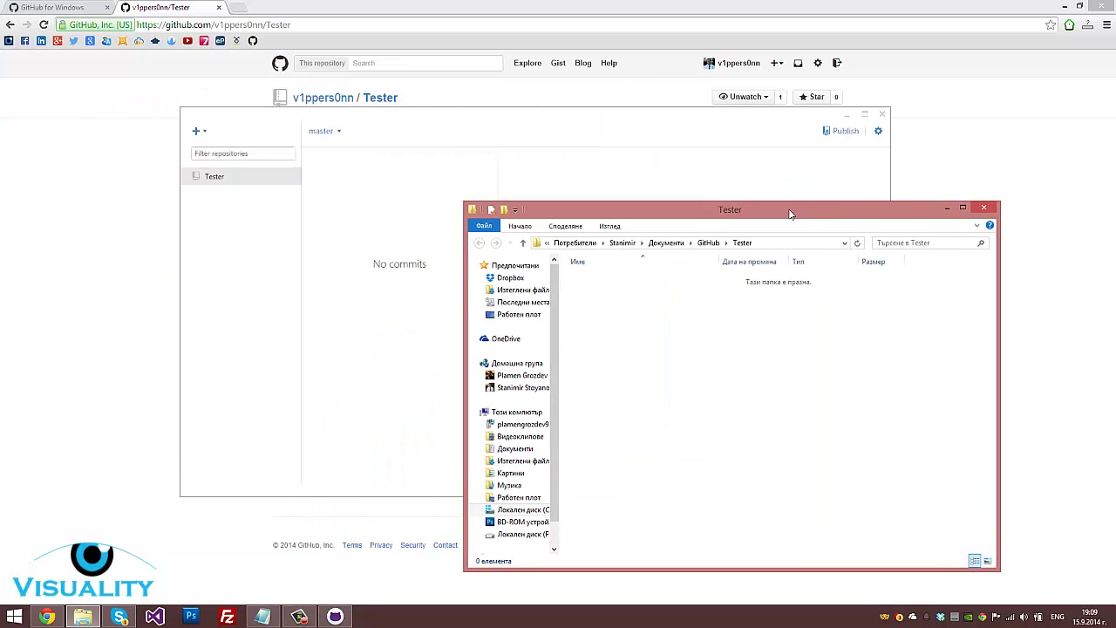
Create a text file named Test in the Tester folder and save it reading 'This is tester'
right_click(689, 325)
mouse_move(748, 476)
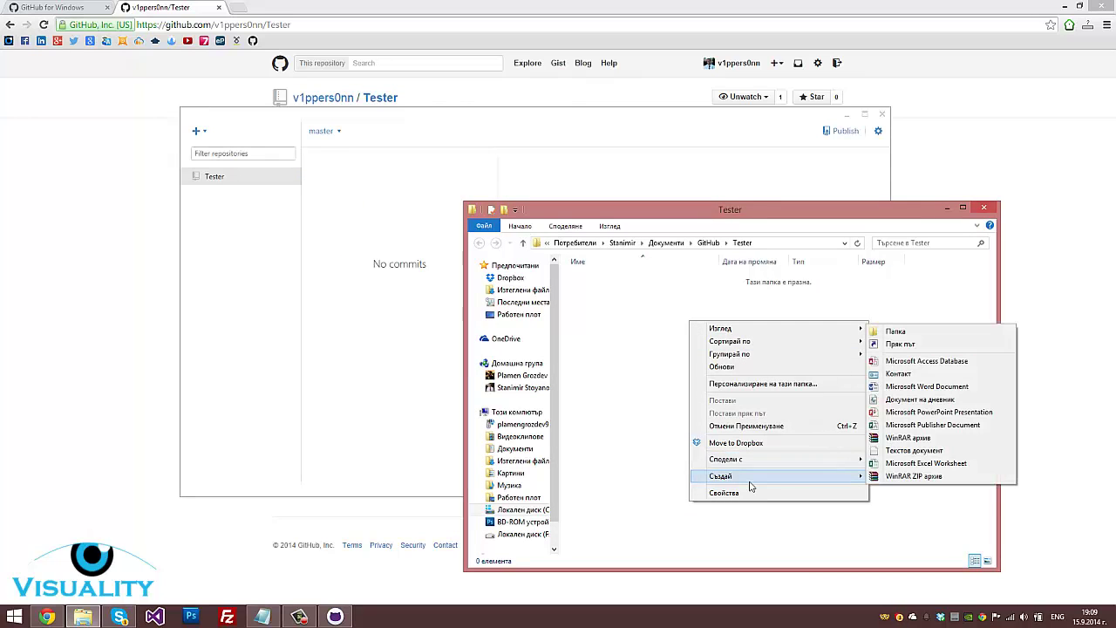
left_click(909, 451)
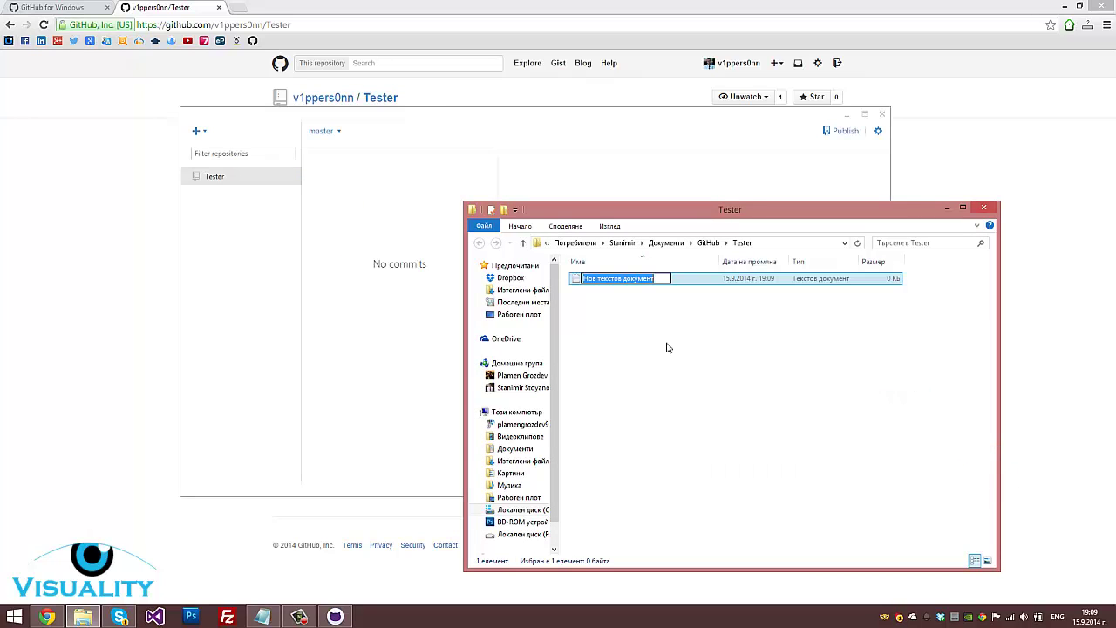
key("BackSpace")
type("Tw")
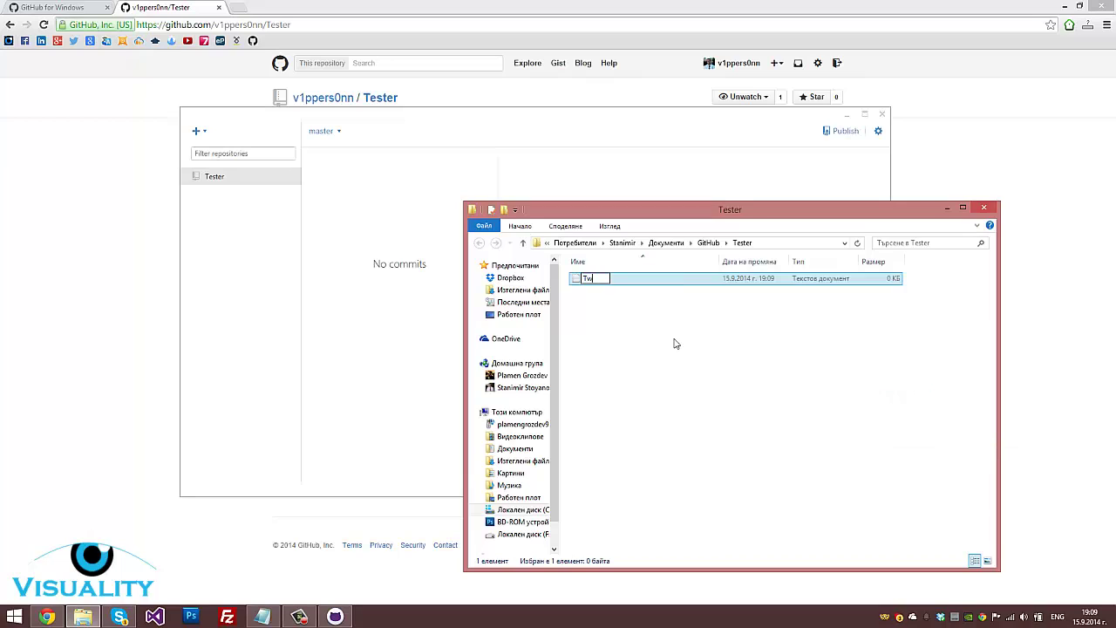
type("st")
key("Return")
key("Return")
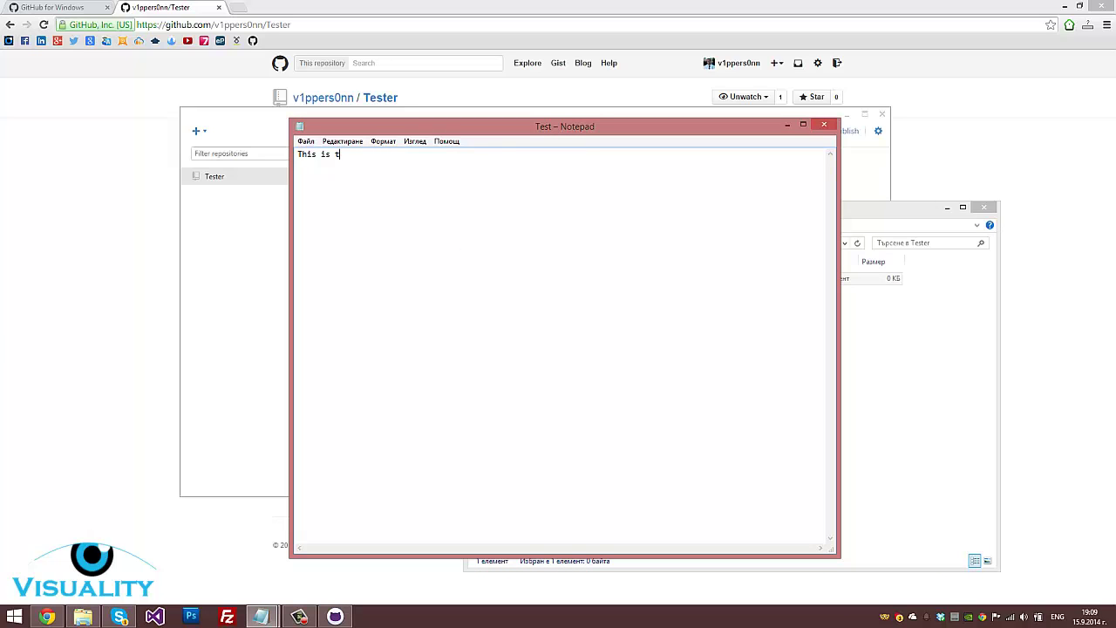
left_click(824, 124)
left_click(526, 321)
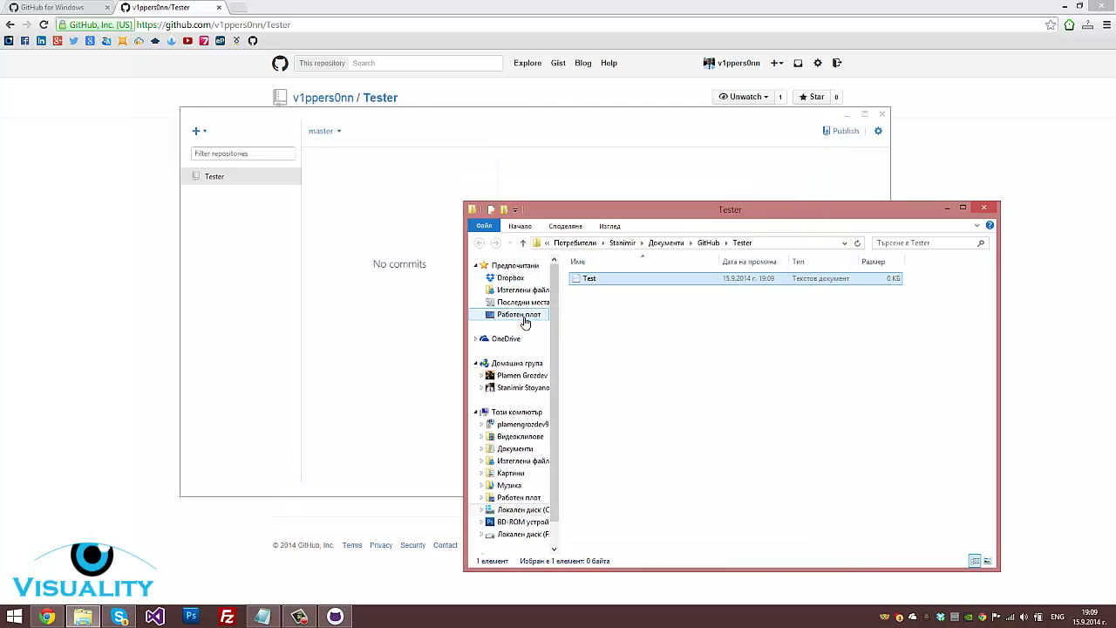
left_click(399, 339)
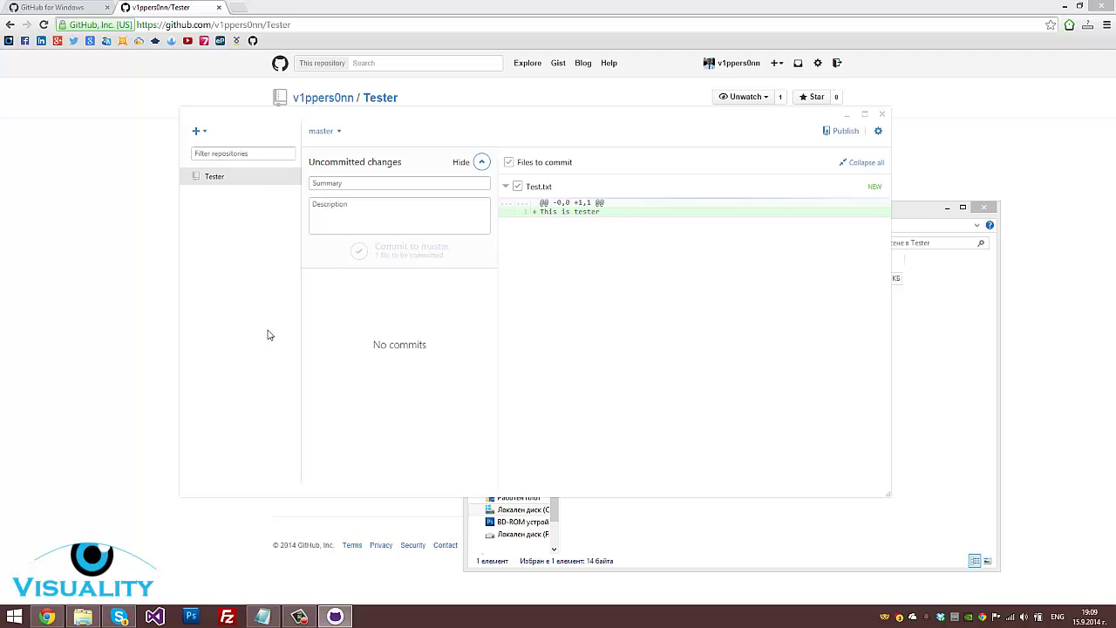
Check the Tester page in the browser and reposition the GitHub for Windows window
left_click_drag(670, 130, 720, 142)
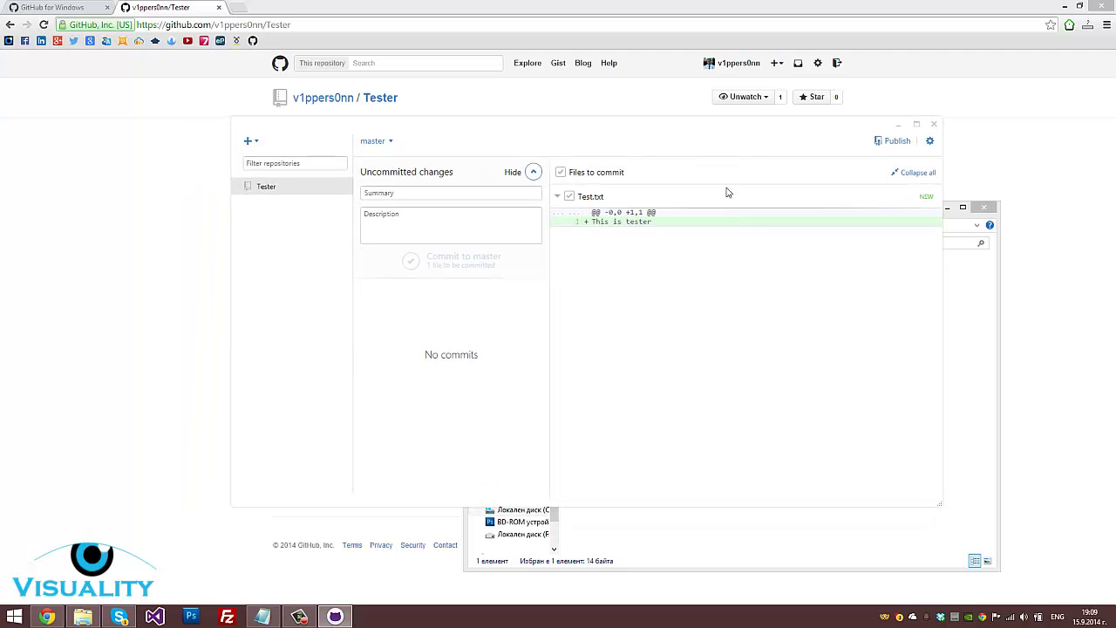
left_click(182, 213)
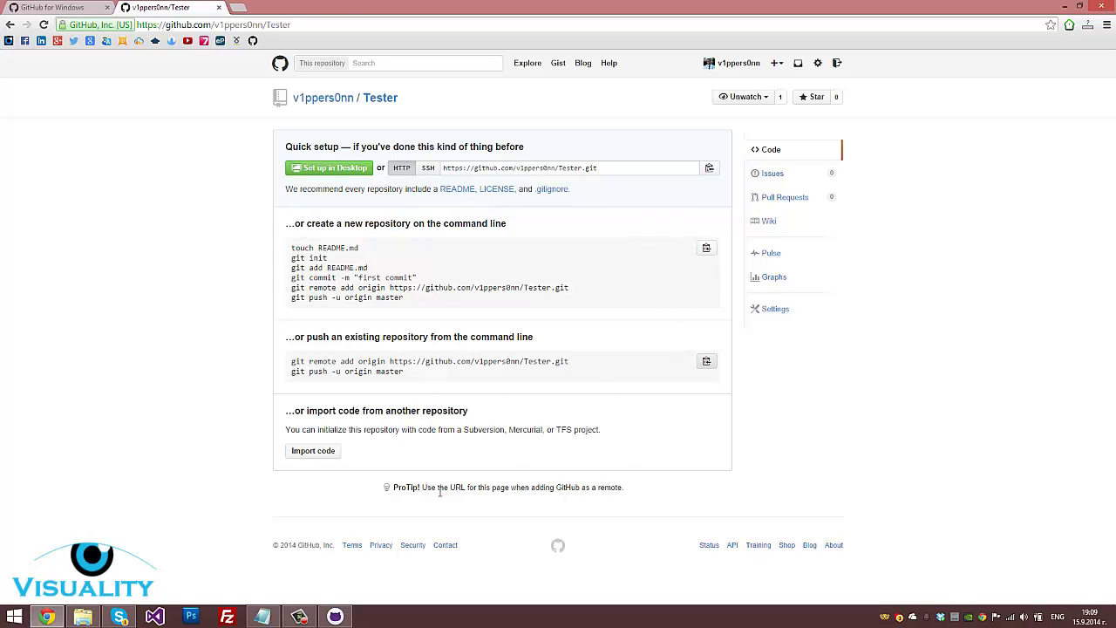
left_click(335, 616)
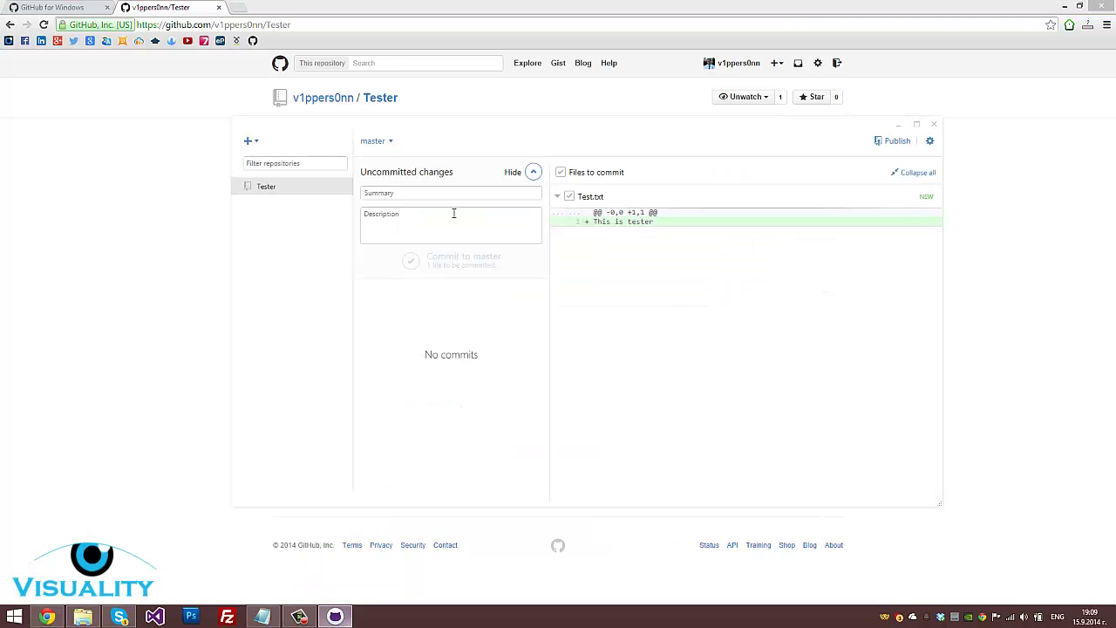
left_click_drag(491, 137, 482, 177)
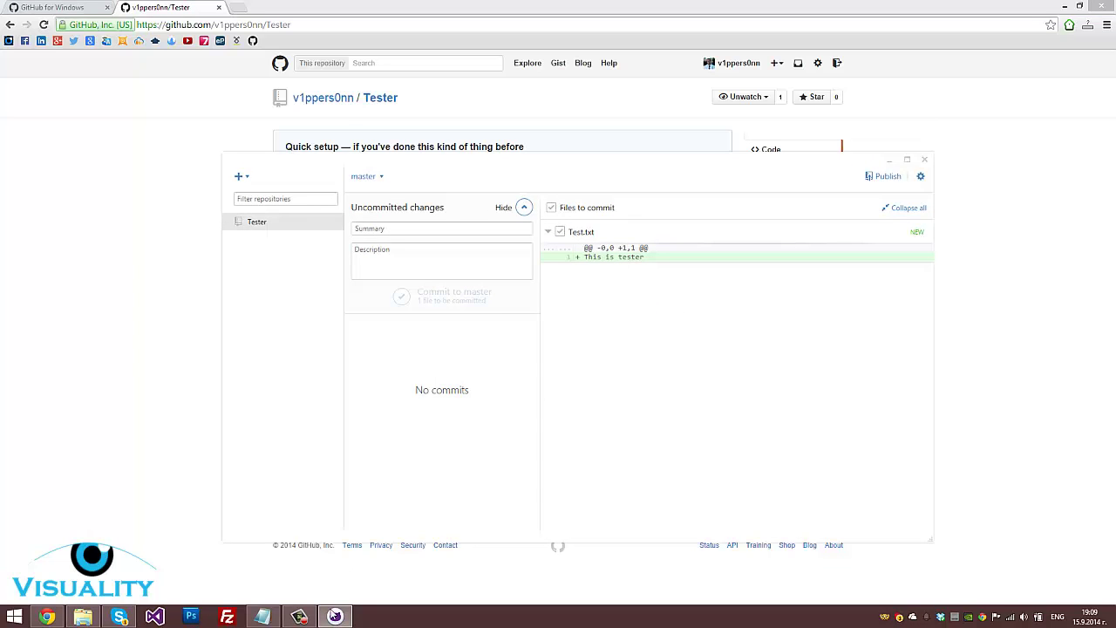
left_click_drag(682, 171, 683, 205)
Enter commit summary 'Create new file' and description 'This is the first file "Test.txt"'
left_click(465, 258)
left_click_drag(476, 234, 446, 393)
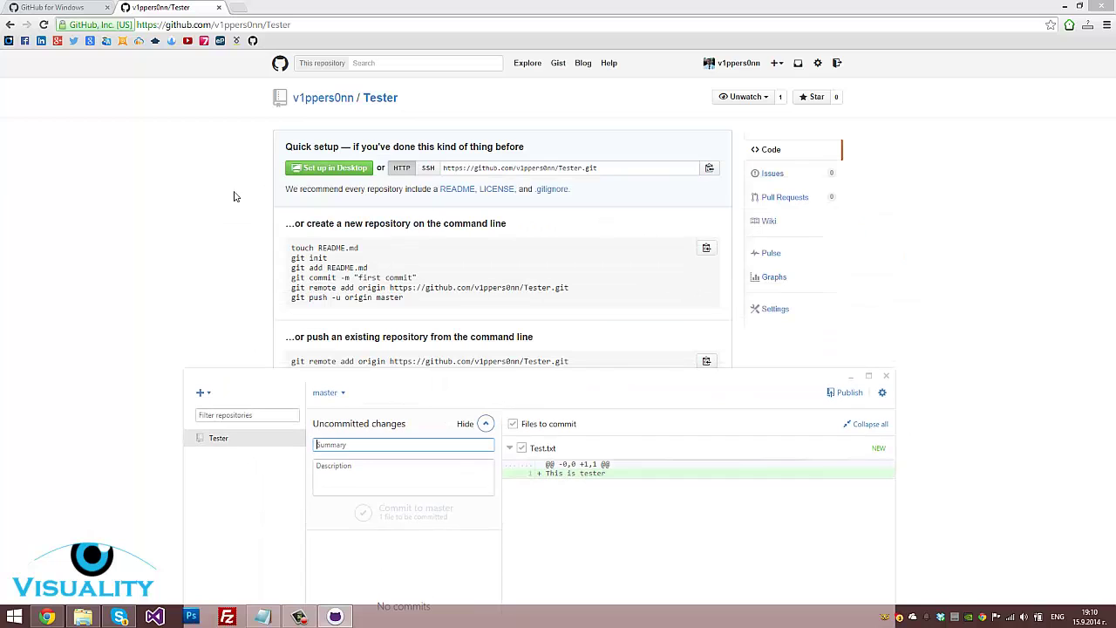
left_click_drag(641, 393, 672, 124)
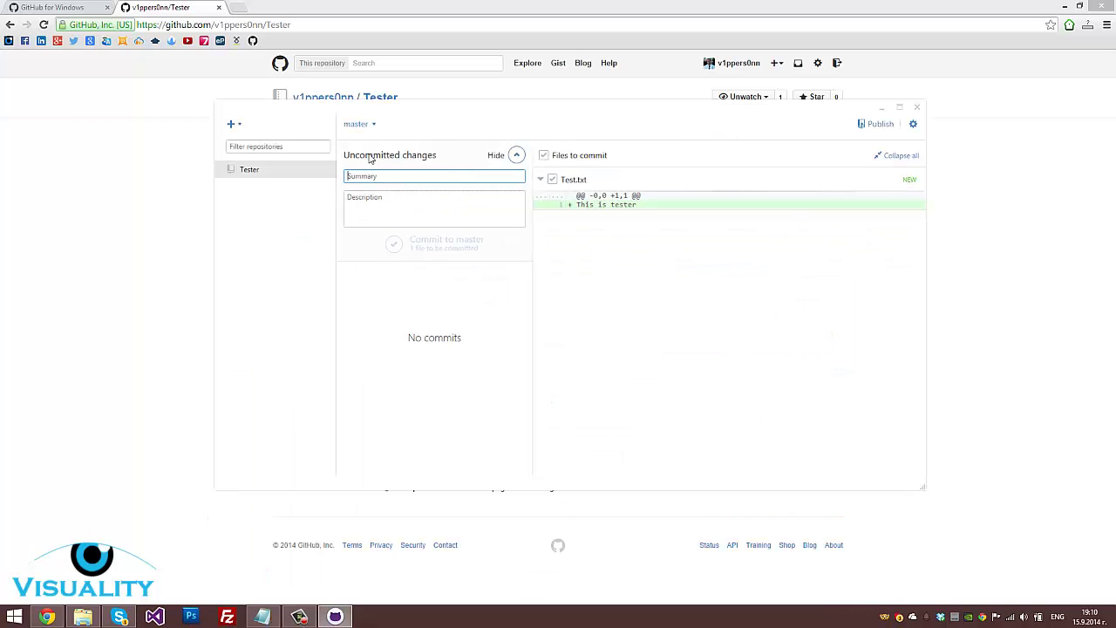
left_click(516, 157)
left_click(515, 156)
type("Create new file")
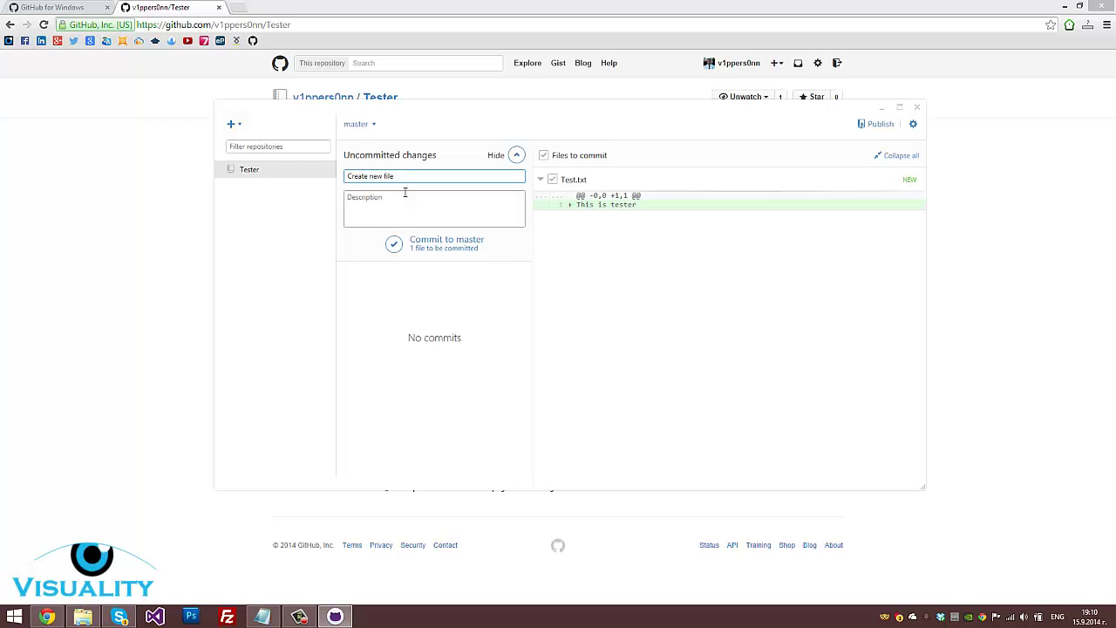
left_click(412, 201)
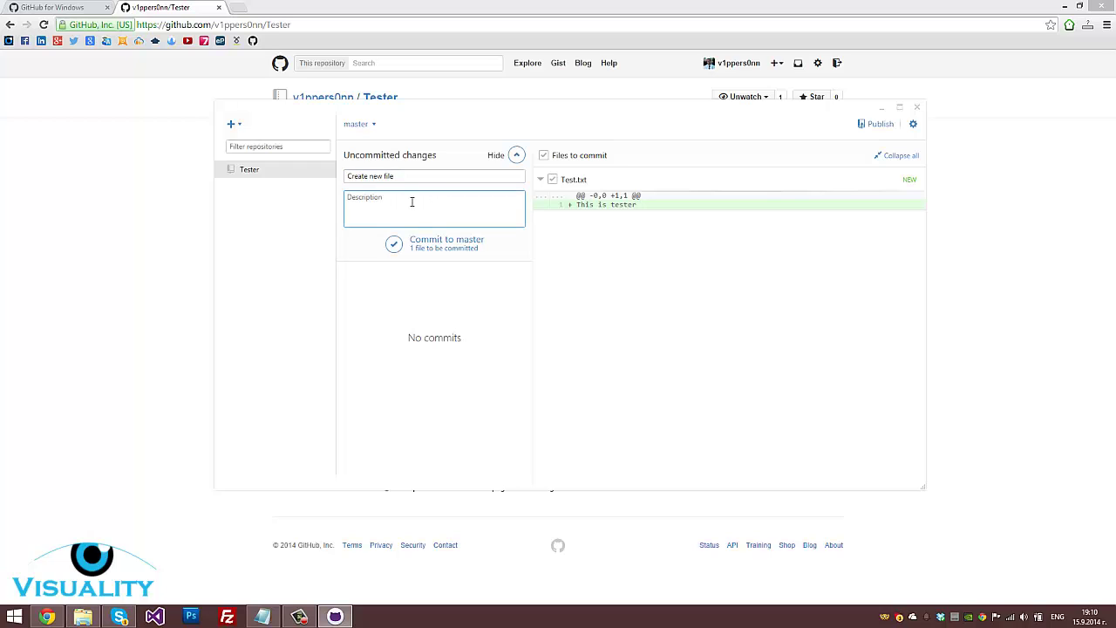
type("1")
type("his is the first file \"Test.txt")
Commit Test.txt to master and reload the Tester repository page in the browser
left_click(396, 250)
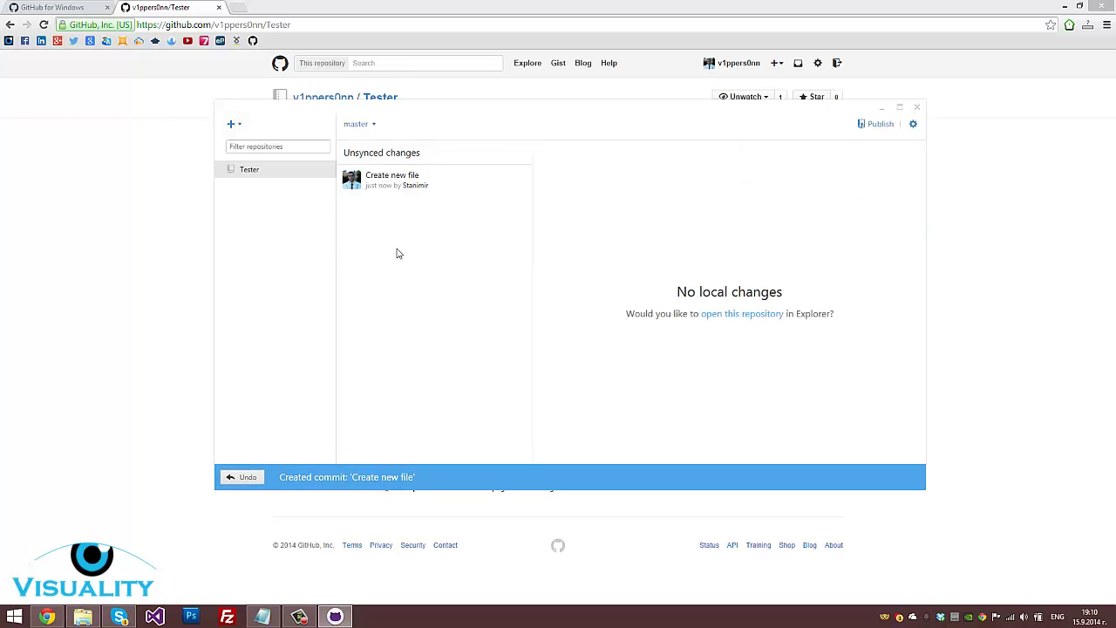
left_click(114, 260)
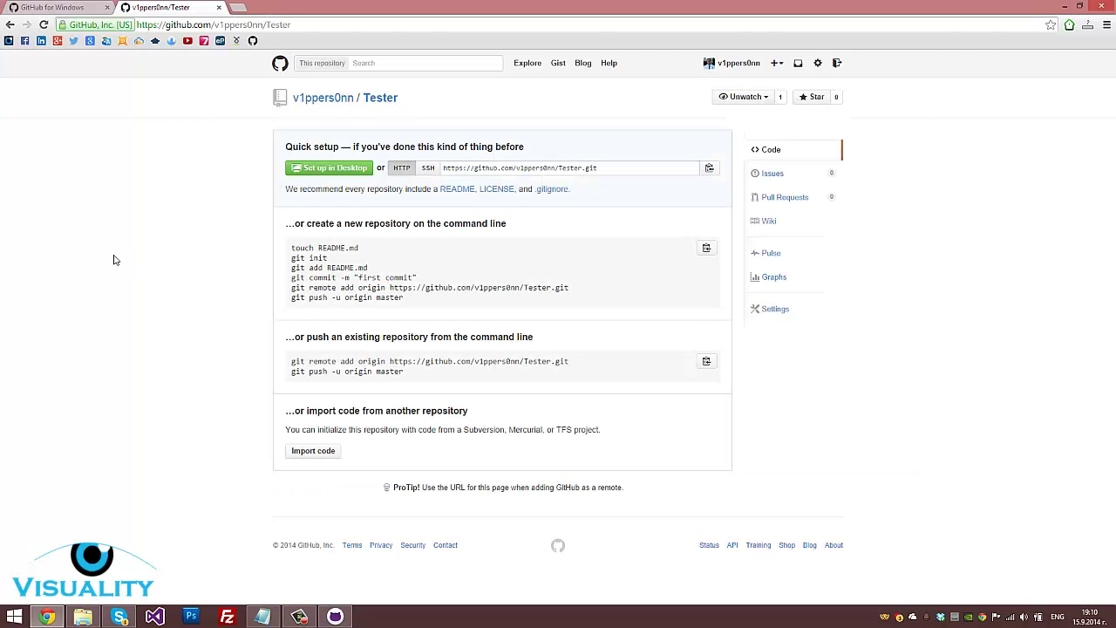
left_click(43, 24)
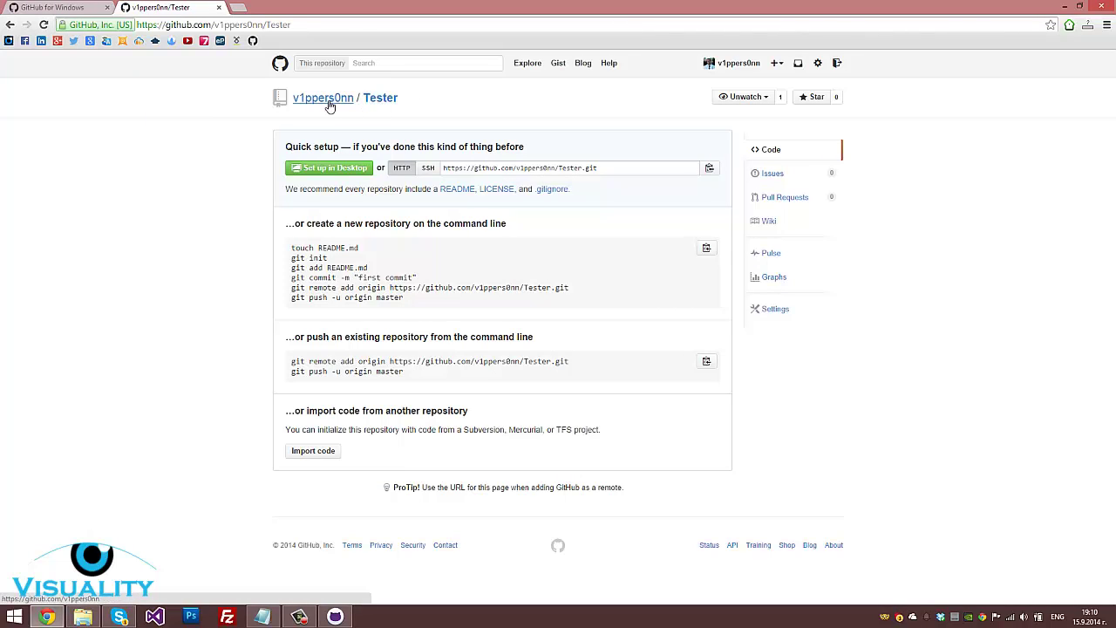
Publish the Tester repository and open its updated GitHub page
left_click(335, 616)
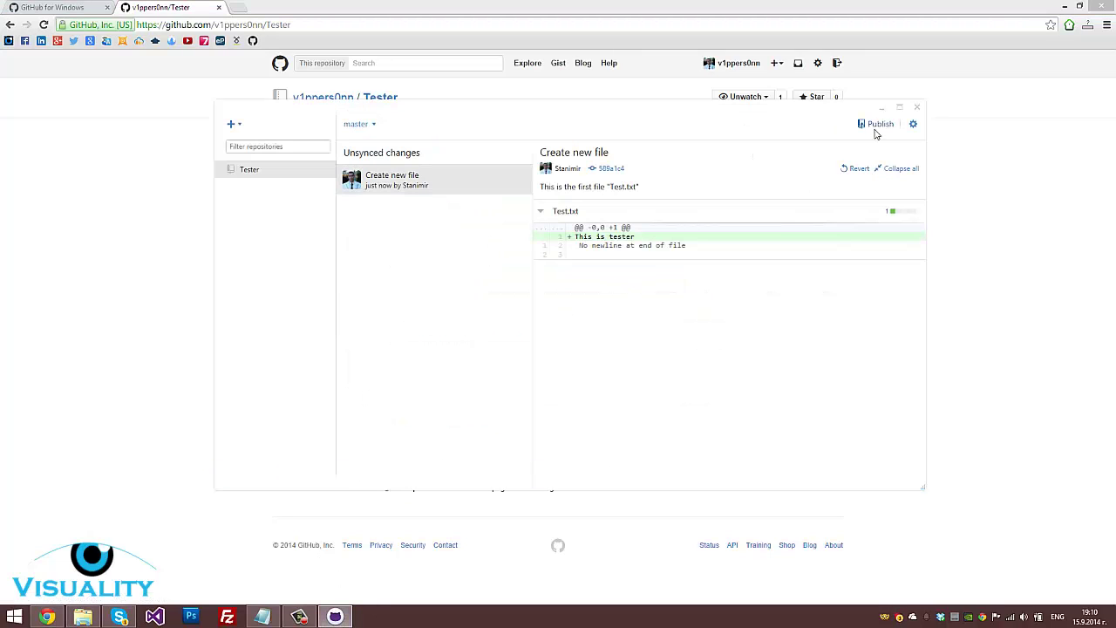
left_click_drag(777, 110, 765, 129)
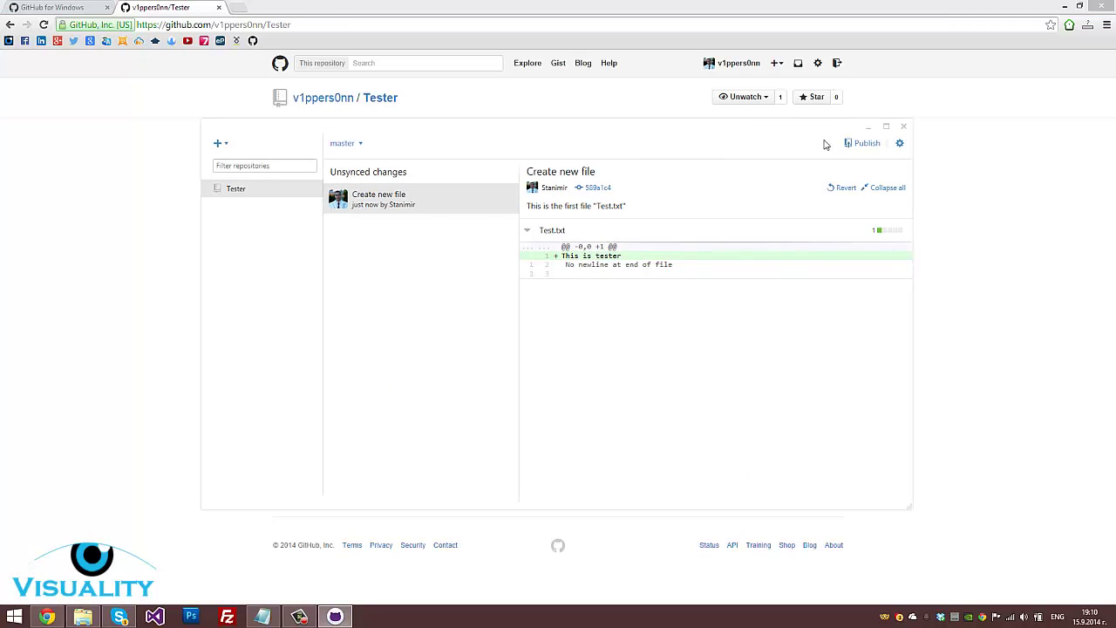
left_click(862, 143)
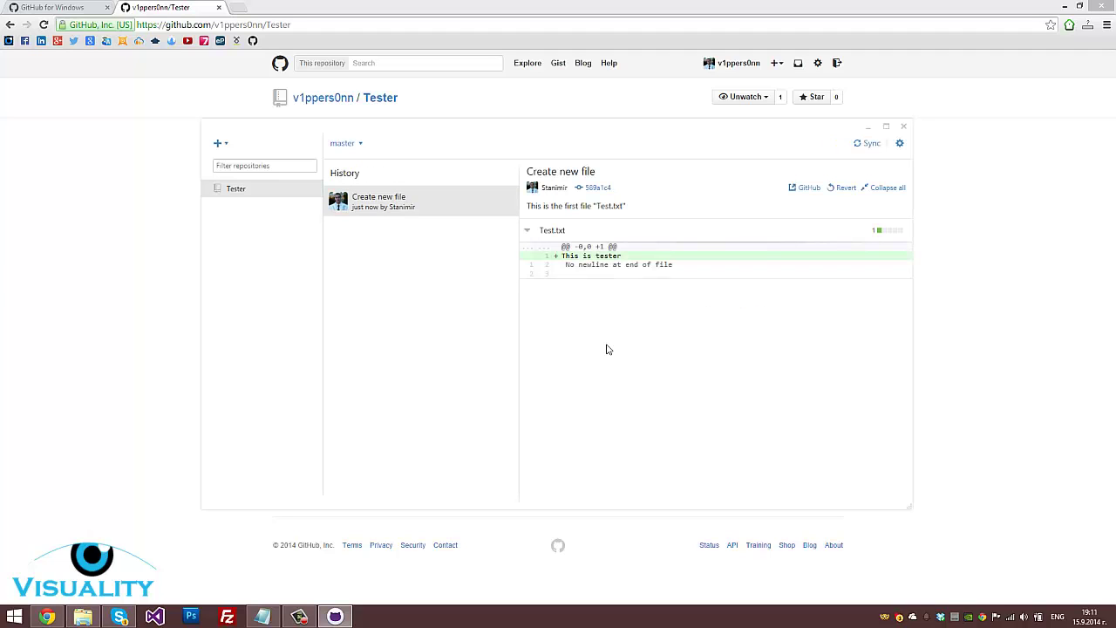
left_click(146, 260)
left_click(386, 101)
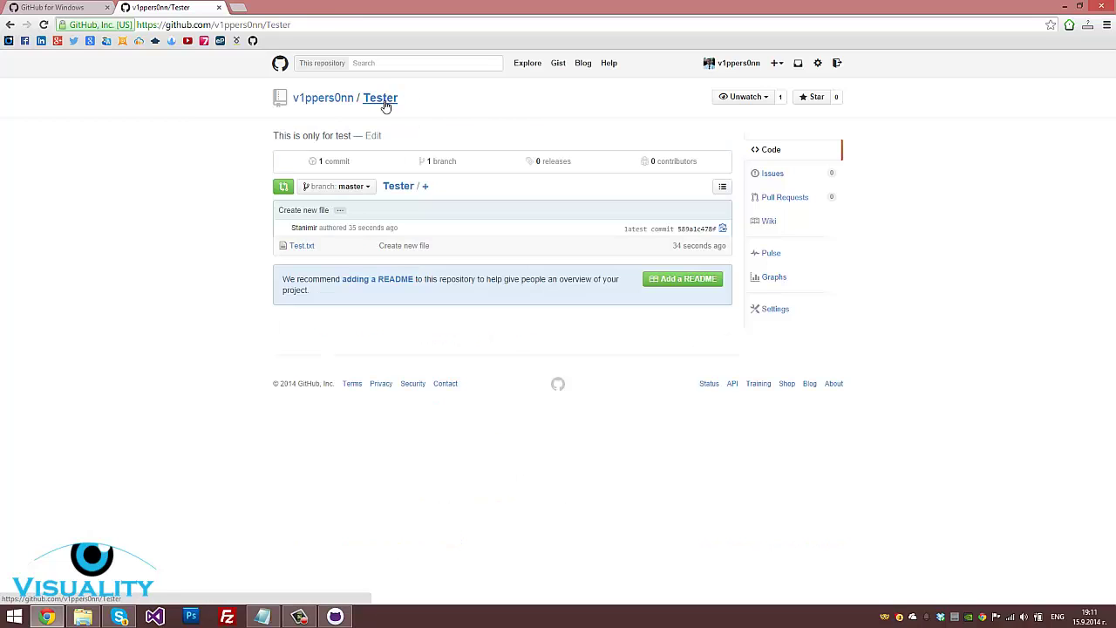
mouse_move(327, 247)
left_mouse_down()
mouse_move(286, 247)
mouse_move(341, 246)
left_mouse_up()
left_click(261, 617)
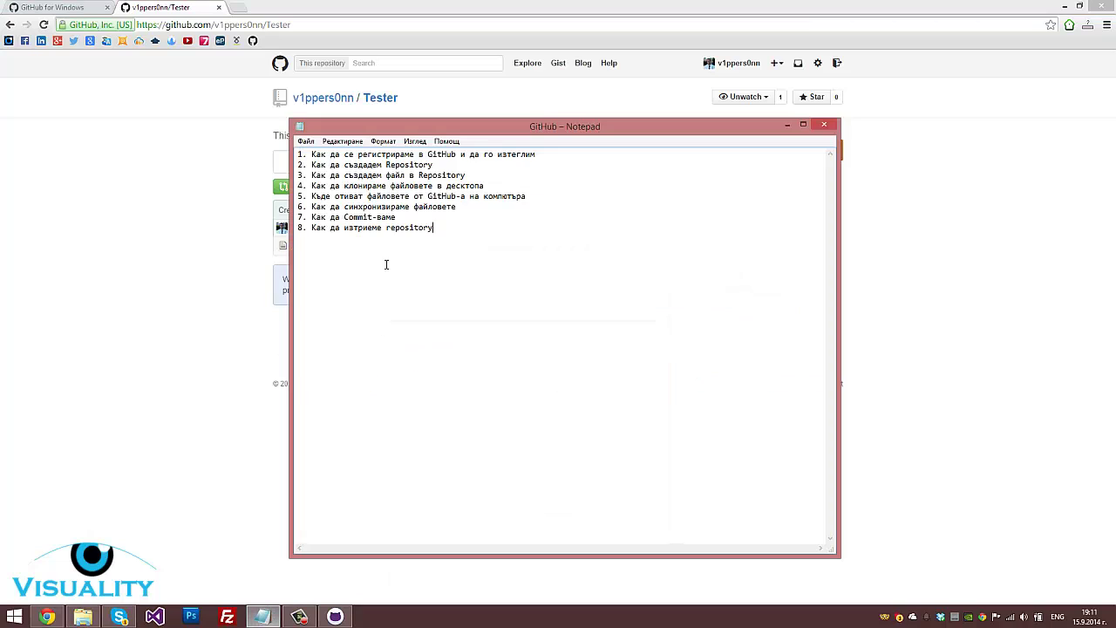
left_click_drag(490, 182, 356, 176)
left_click(511, 173)
left_click(335, 616)
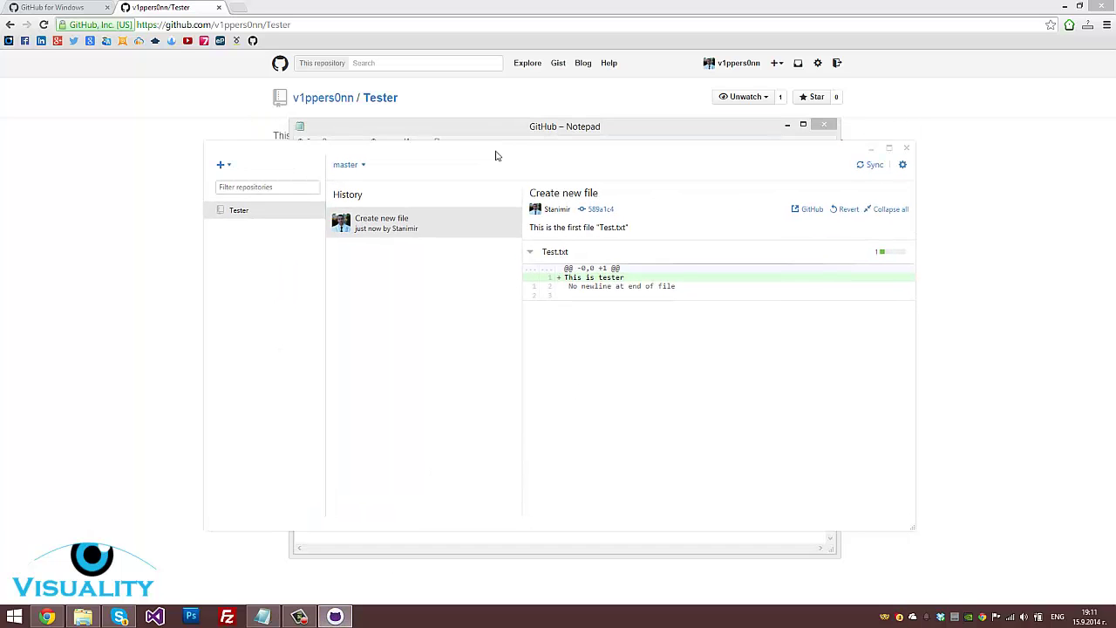
left_click(76, 270)
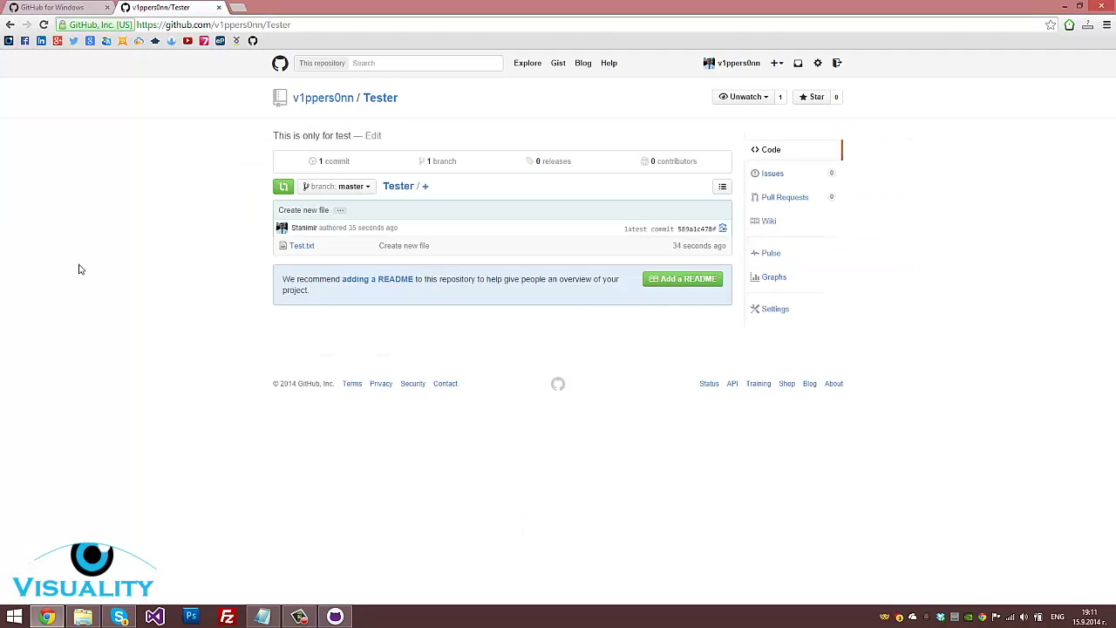
left_click(331, 100)
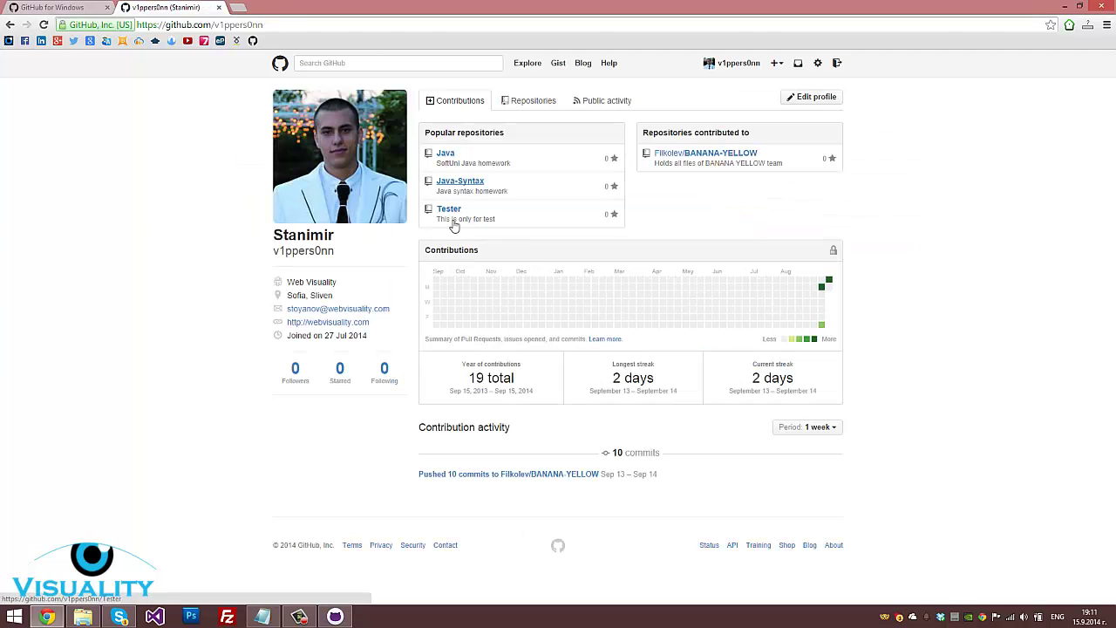
left_click(450, 212)
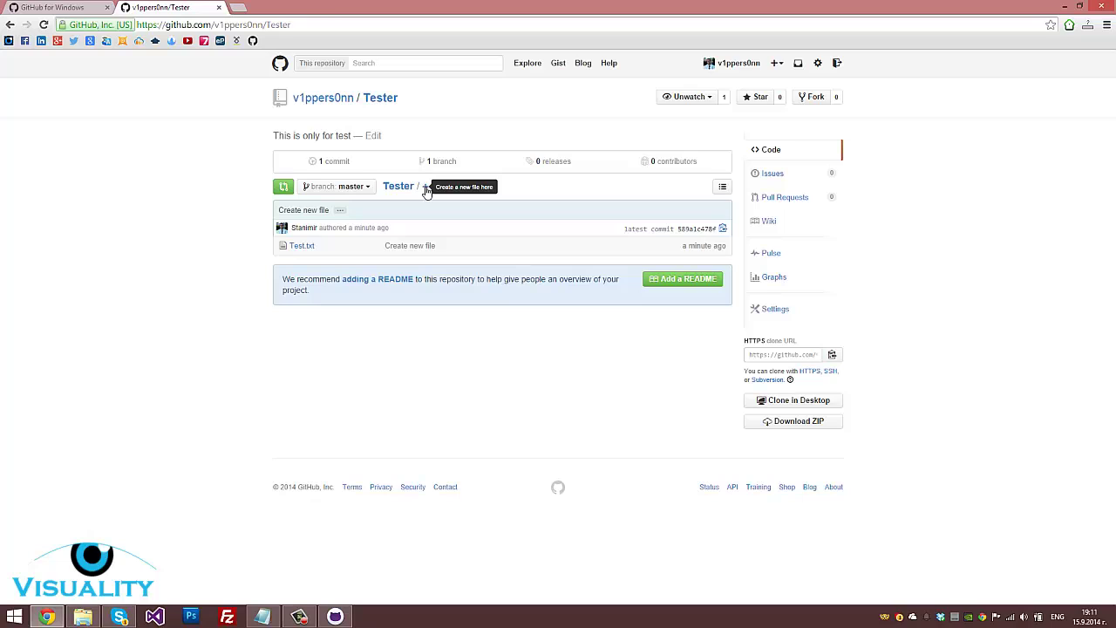
Start a new file 'Tester Two' in Tester containing 'This is the second file'
left_click(426, 189)
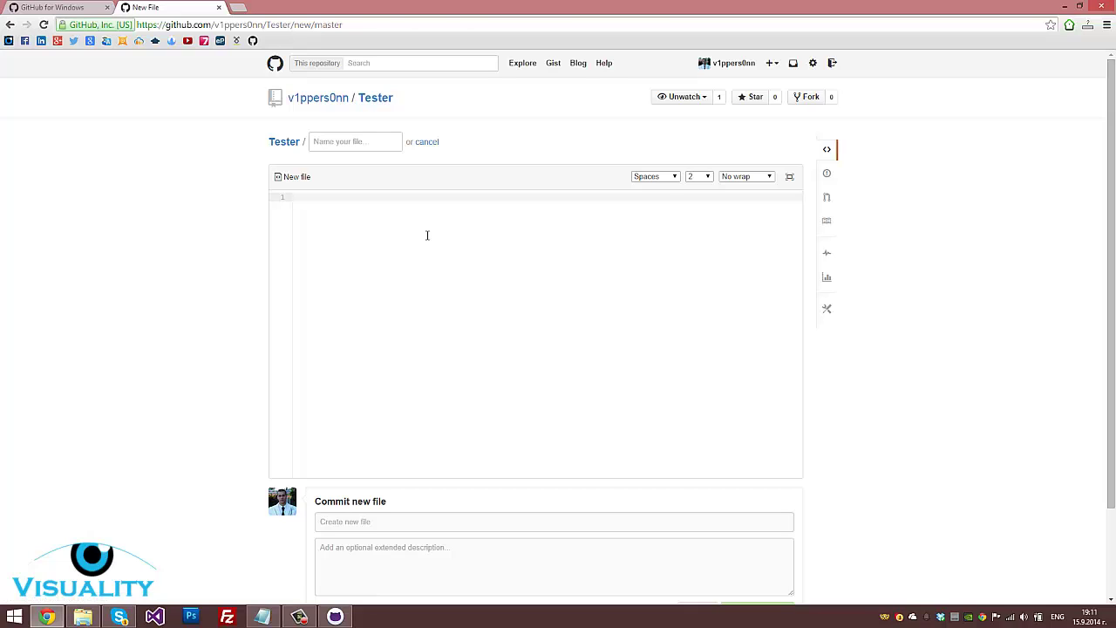
left_click(372, 144)
left_click(372, 144)
type("Test")
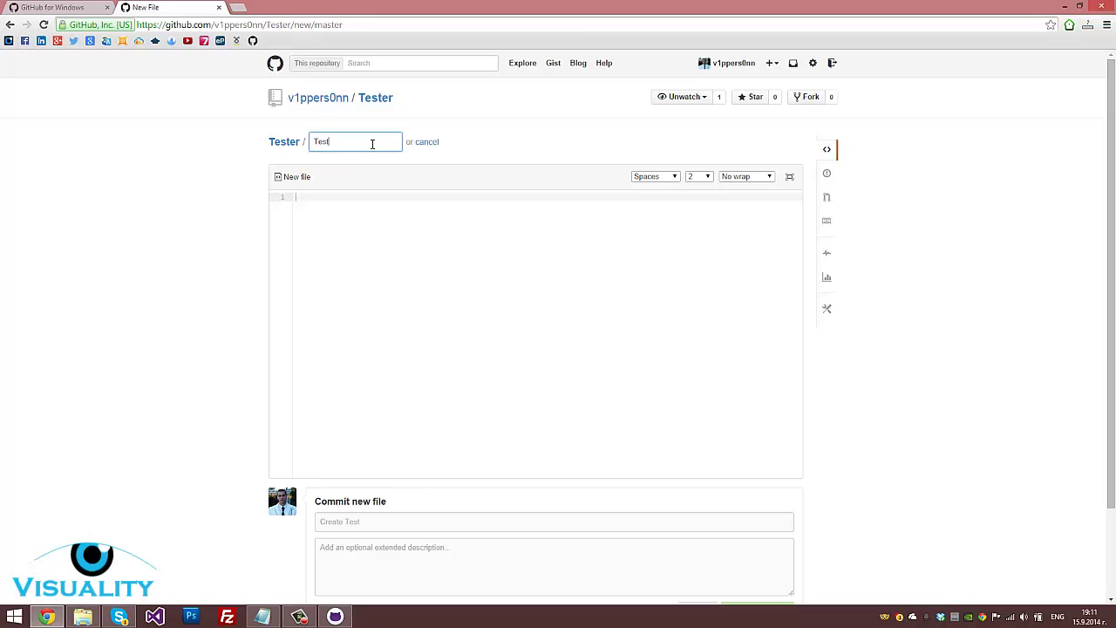
type("er Two")
key("Tab")
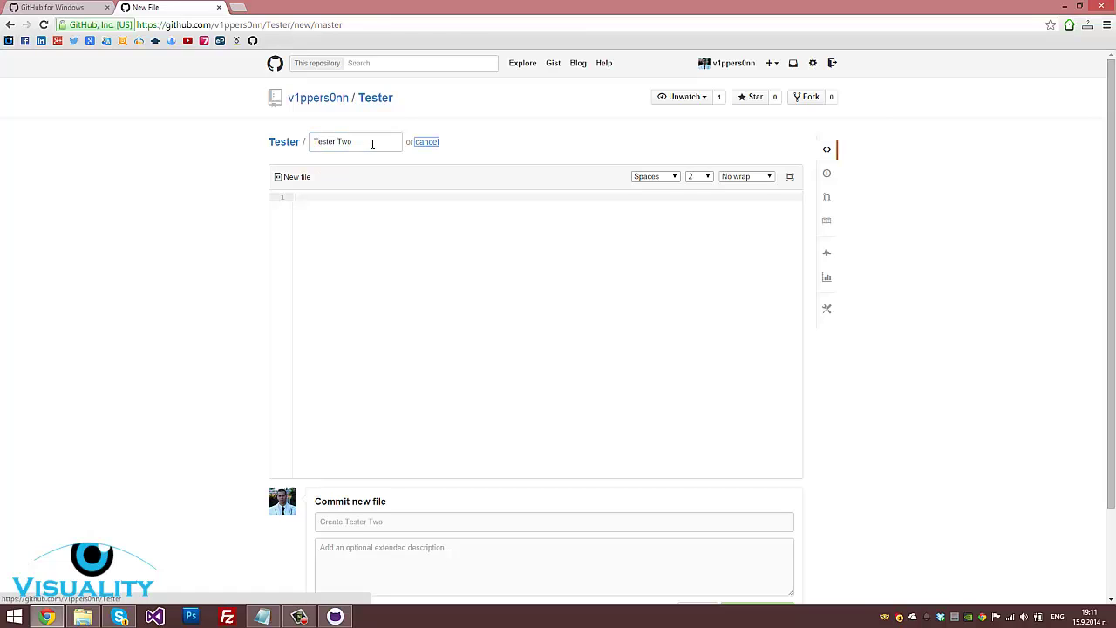
left_click(434, 306)
type("This is")
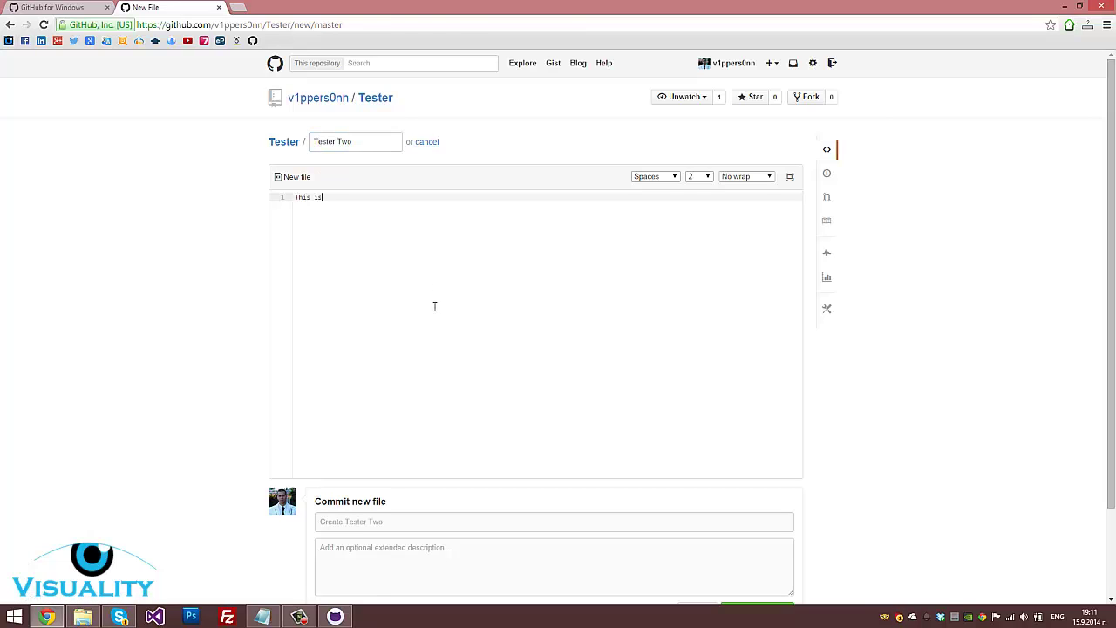
type(" the second file")
scroll(434, 306, "down", 2)
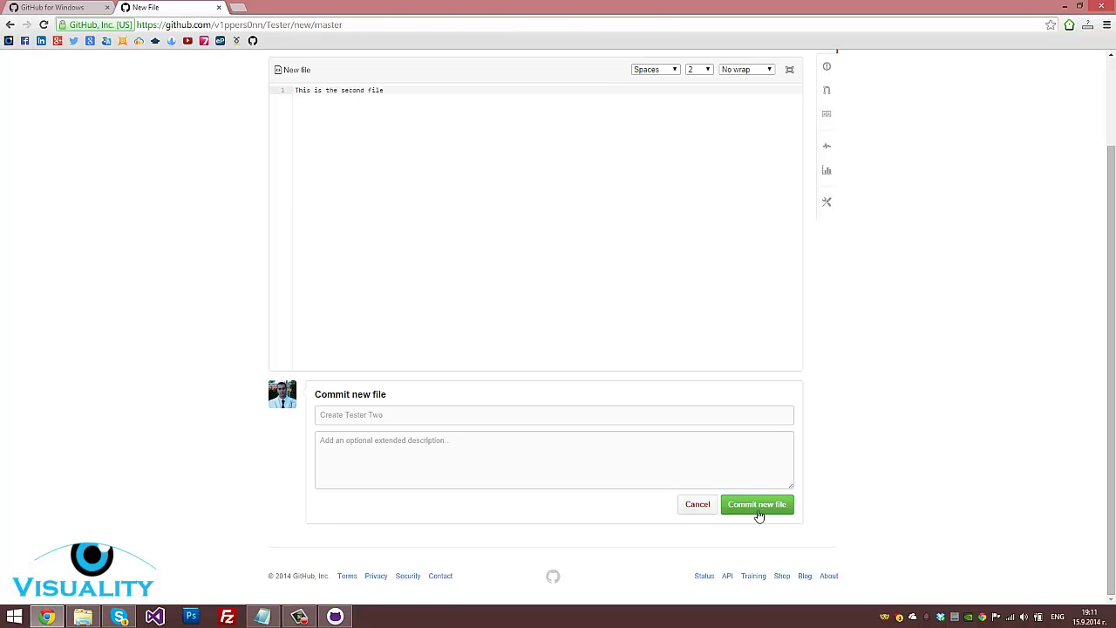
Commit it with message 'Create second file' and a short description, then return to the repository page
left_click(389, 416)
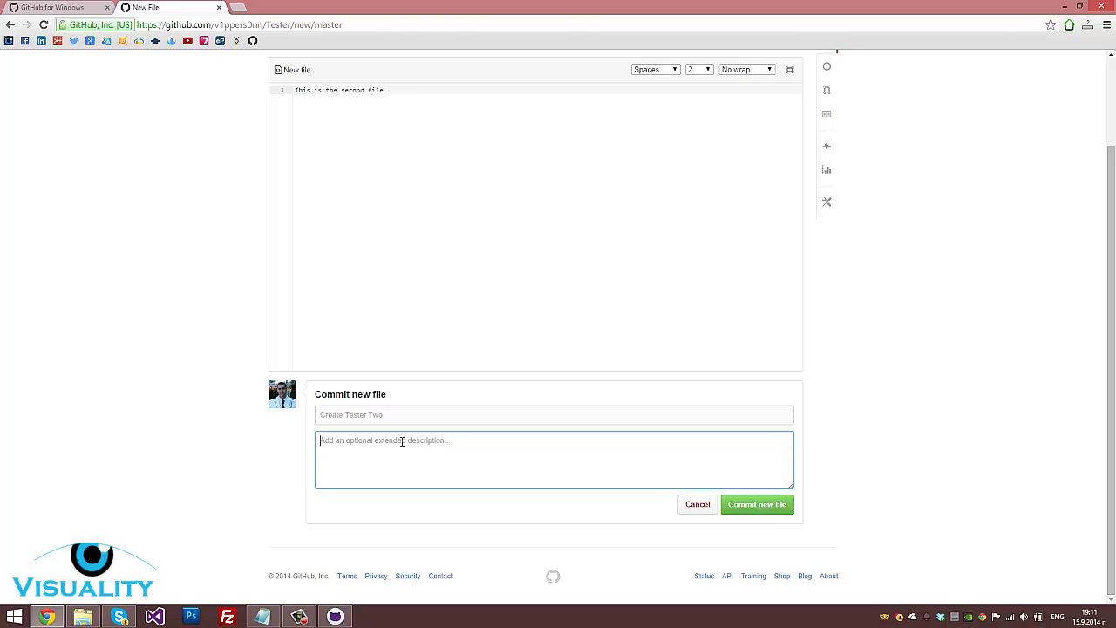
left_click(389, 435)
left_click(381, 415)
type("Create second file")
key("Tab")
type("This")
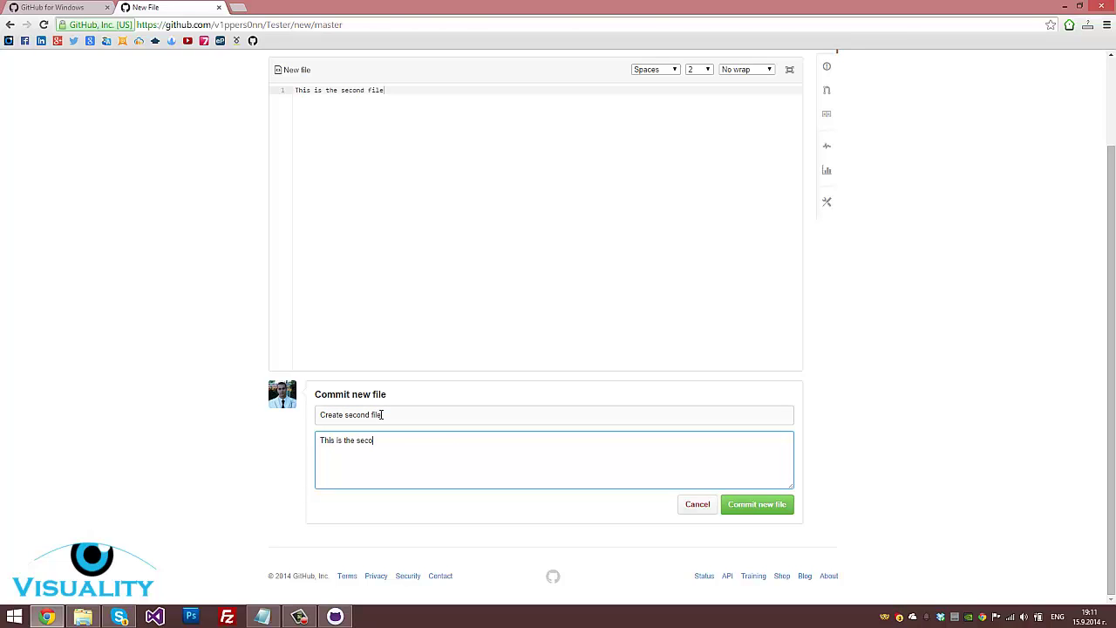
type(" is the second created file!")
left_click(760, 515)
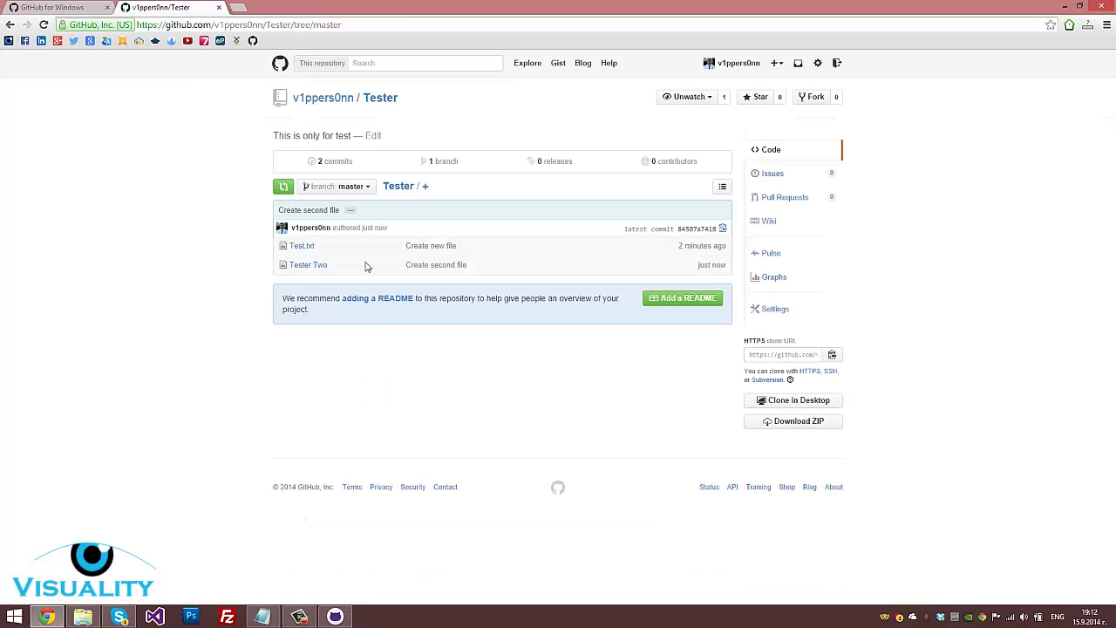
left_click(388, 103)
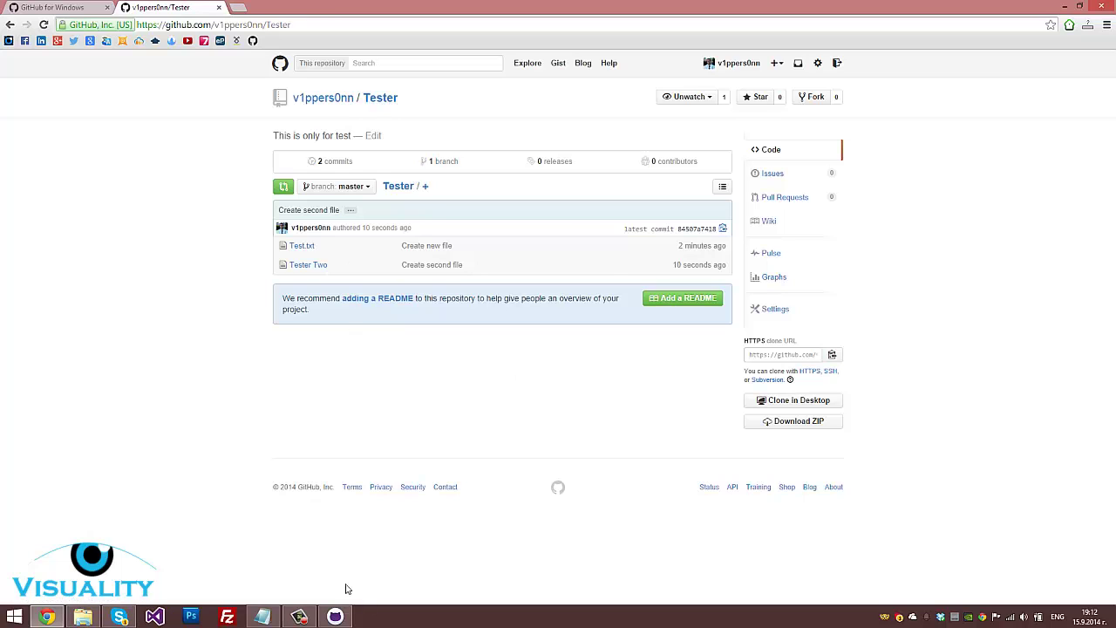
left_click(337, 617)
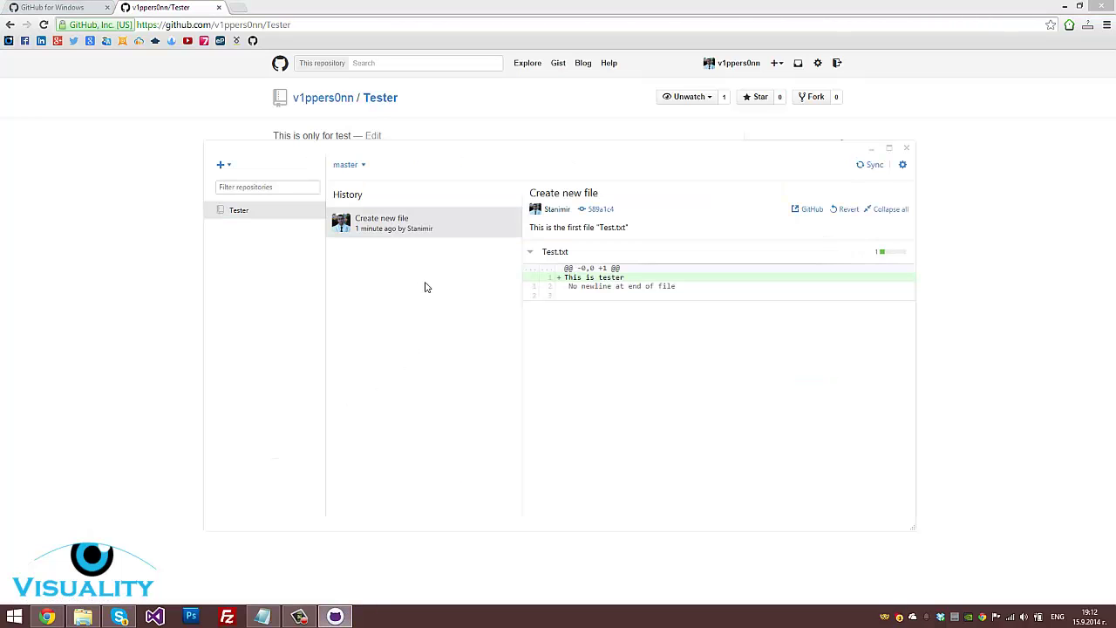
Open the local Tester repository and review its Test.txt diff
left_click_drag(512, 157, 509, 173)
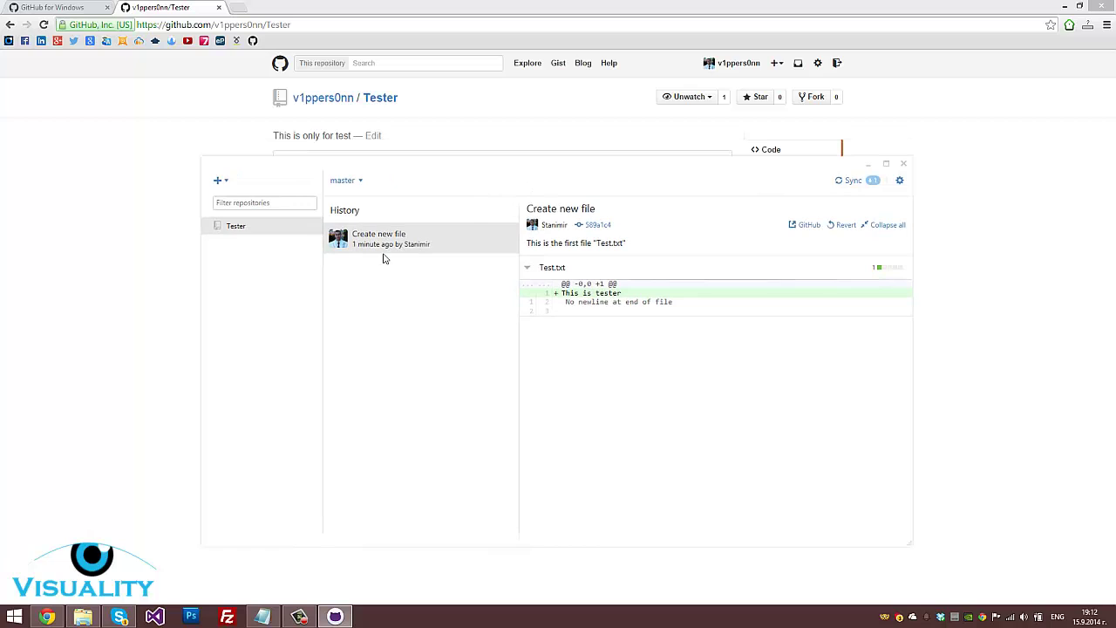
left_click(242, 228)
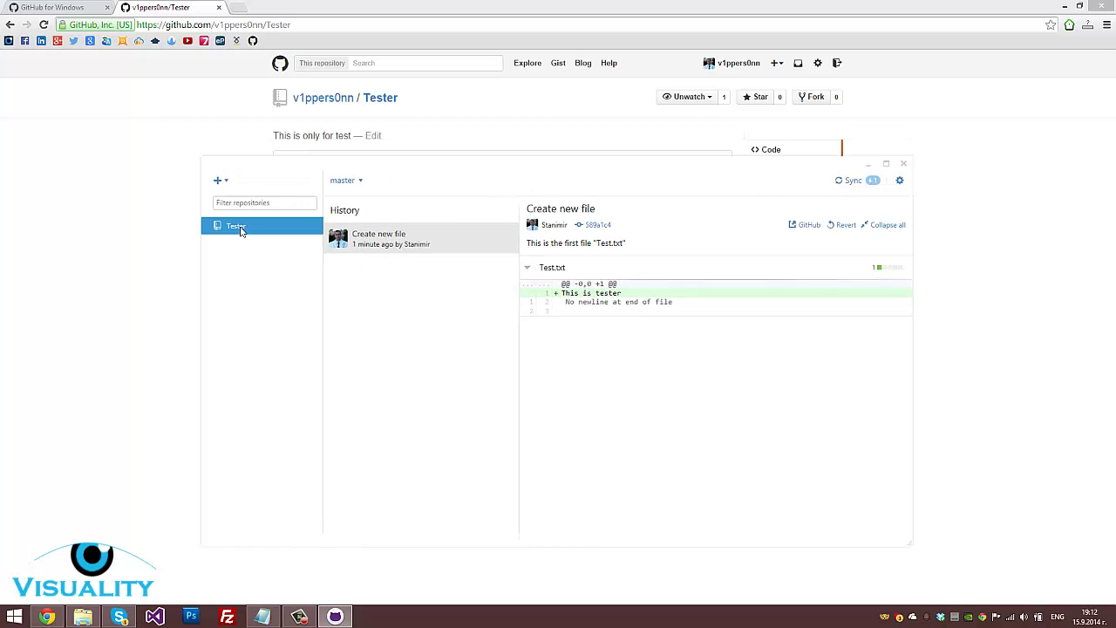
left_click(527, 270)
left_click(528, 270)
left_click(550, 275)
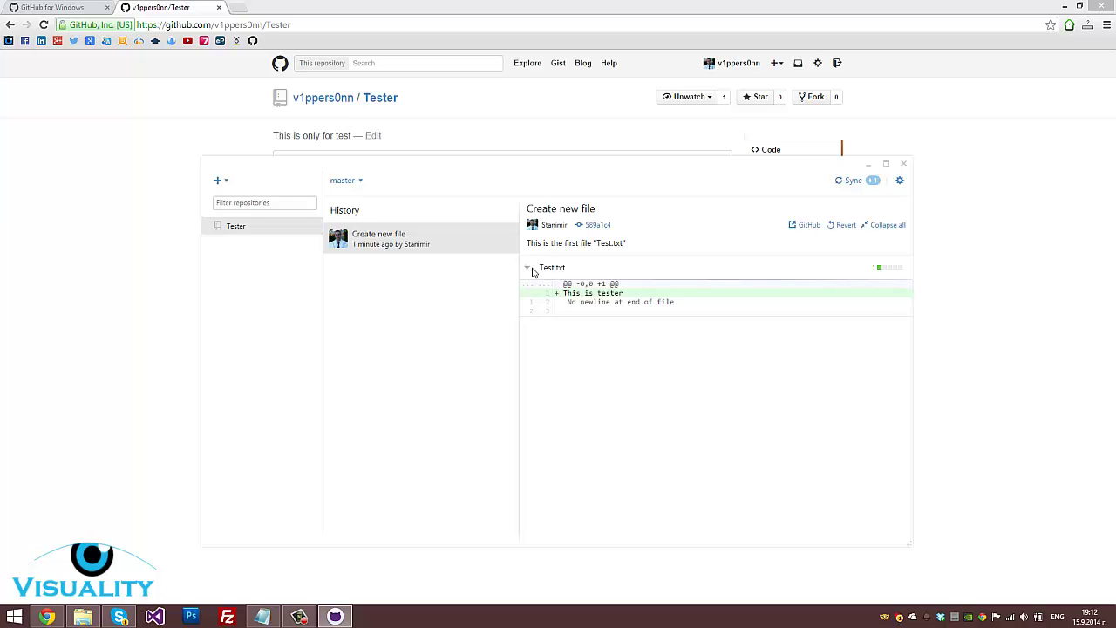
left_click(528, 269)
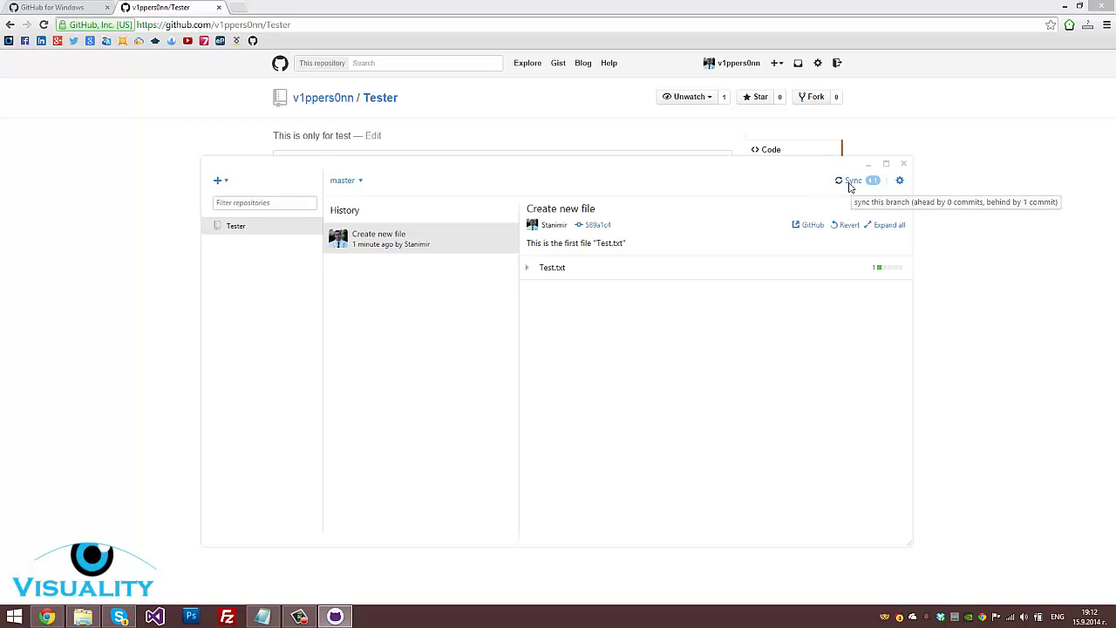
Sync Tester to pull the 'Create second file' commit and review its Tester Two diff
left_click(851, 187)
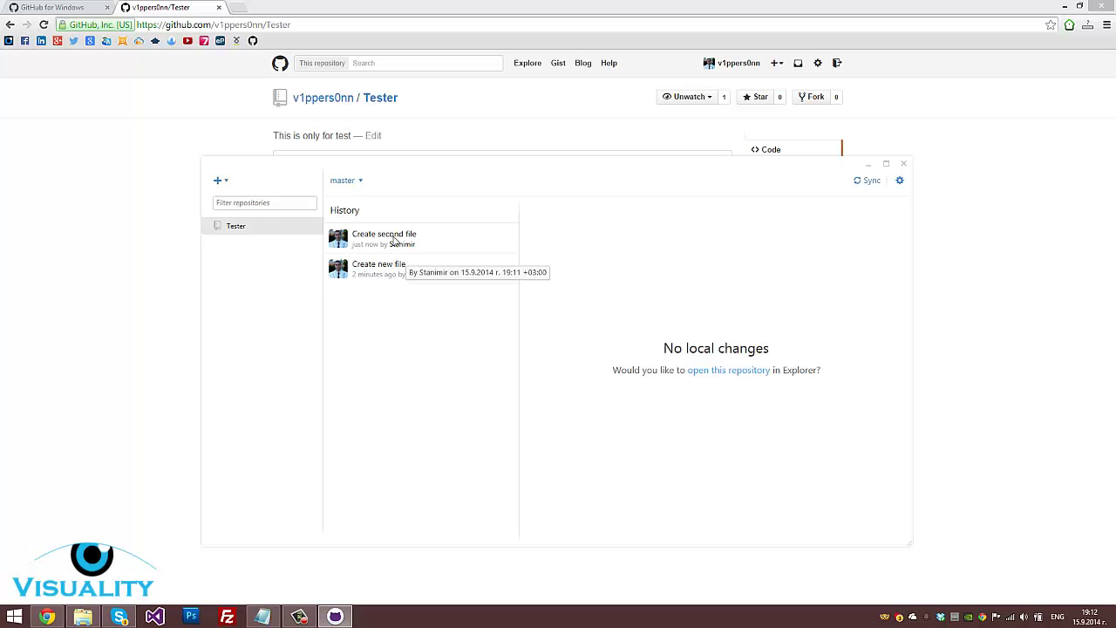
left_click(394, 240)
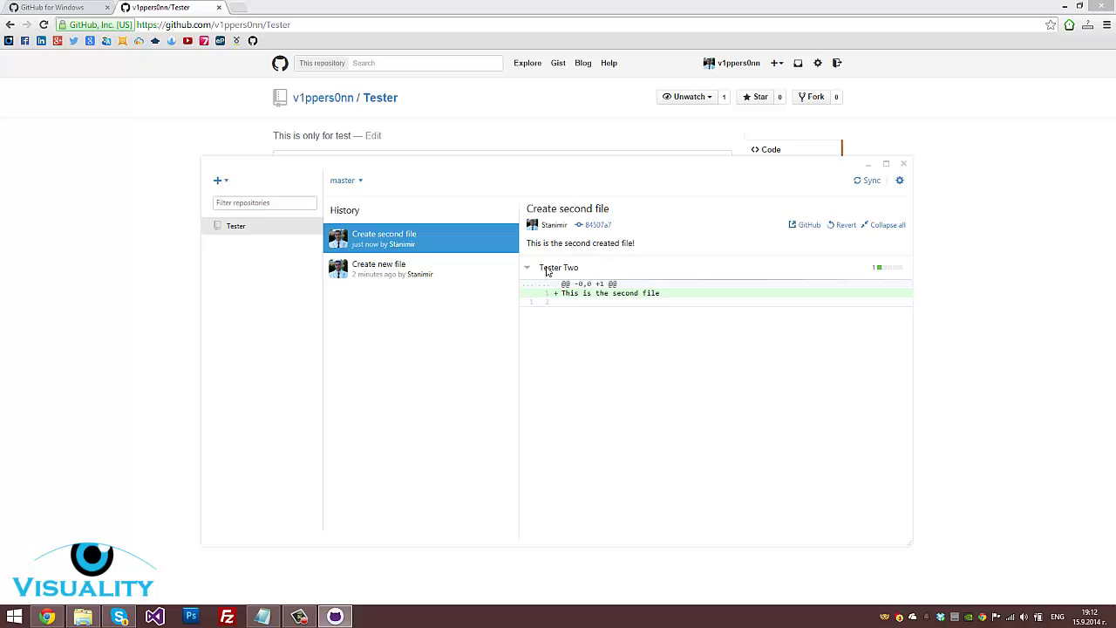
left_click(528, 269)
left_click(528, 269)
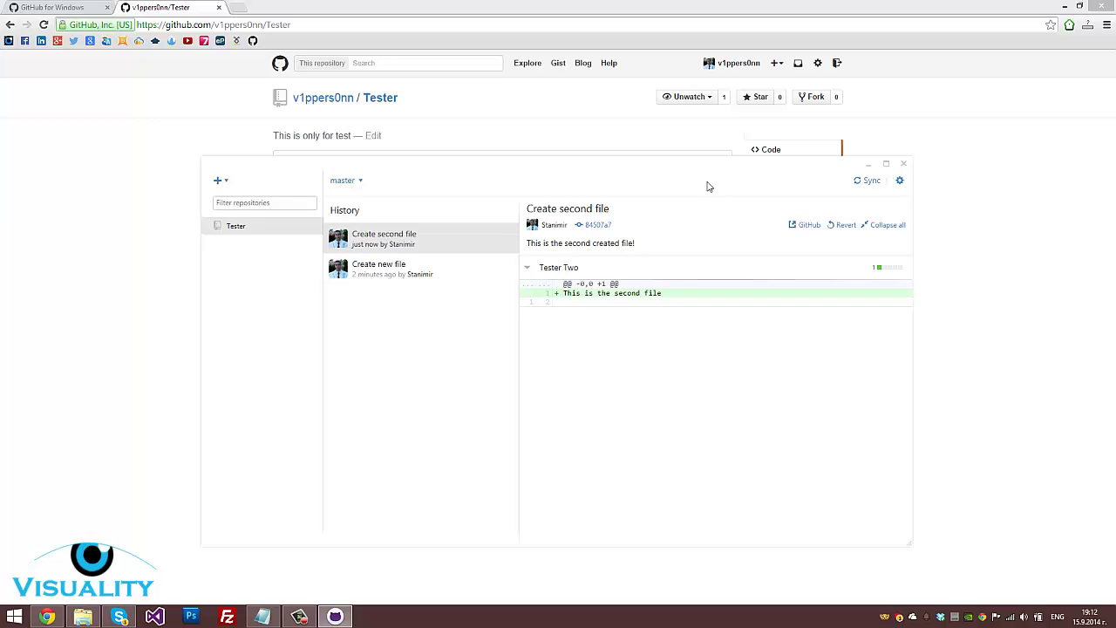
left_click_drag(709, 182, 696, 125)
left_click(886, 126)
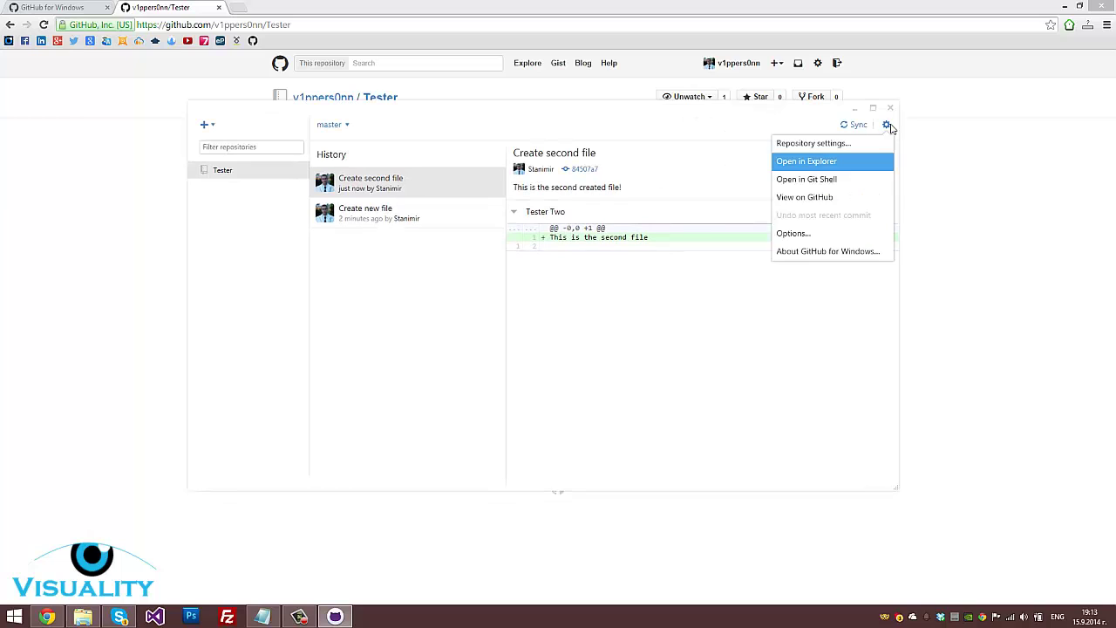
Open the Tester folder in Explorer and open Tester Two in Notepad++
left_click(837, 163)
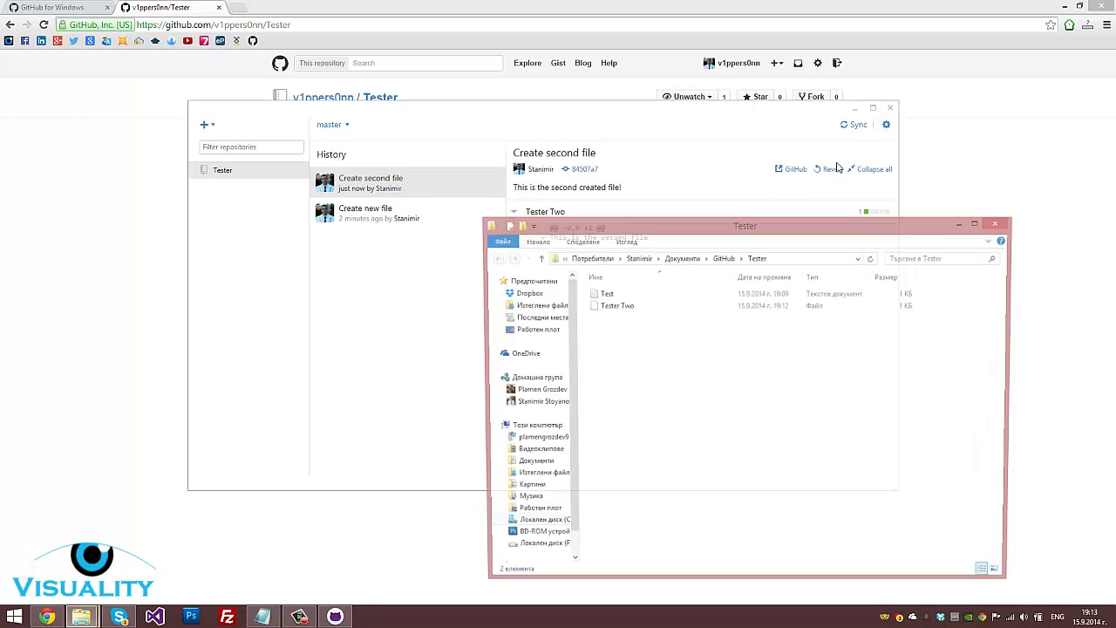
left_click_drag(794, 431, 618, 336)
left_click(616, 307)
right_click(616, 307)
left_click(636, 324)
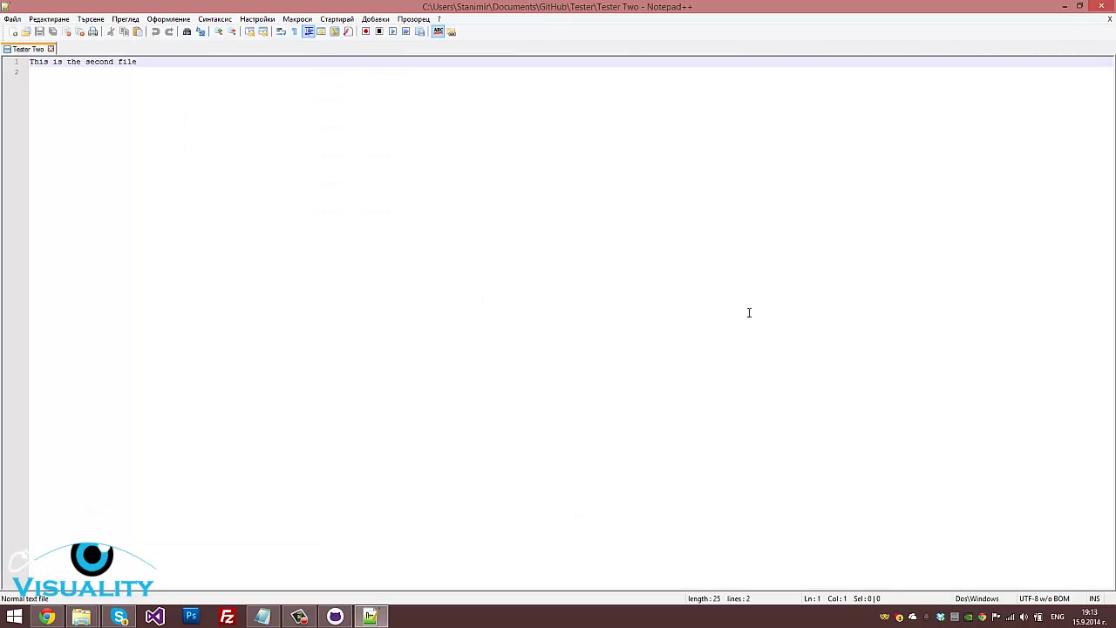
Add a third line 'Edited file' to Tester Two, save it, and close Notepad++
left_click(750, 313)
key("Return")
type("Edited file")
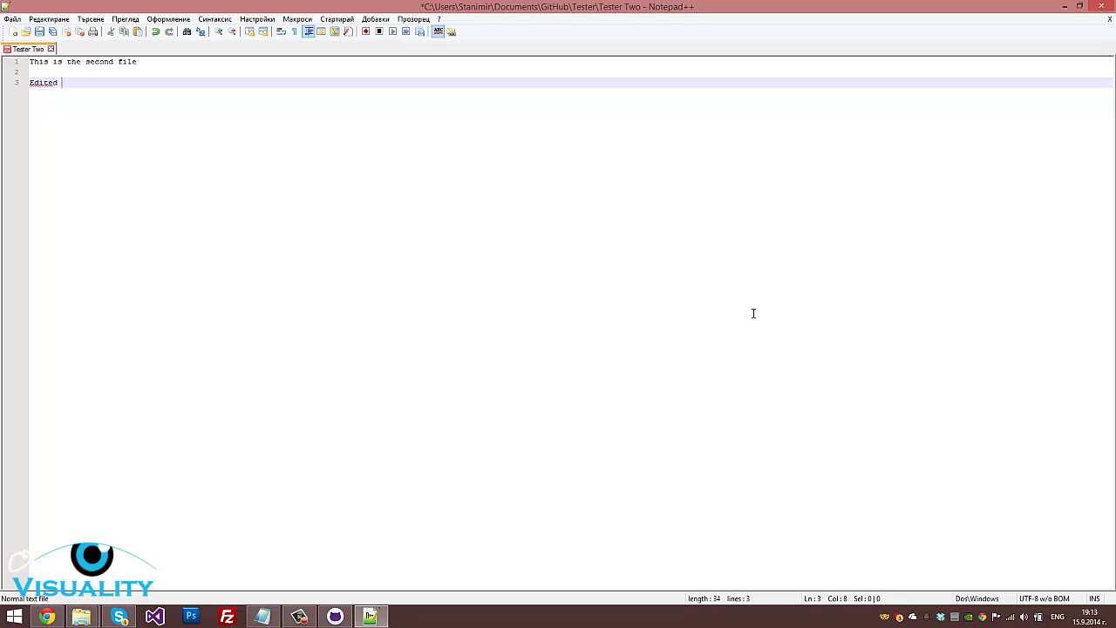
key("Escape")
left_click(12, 18)
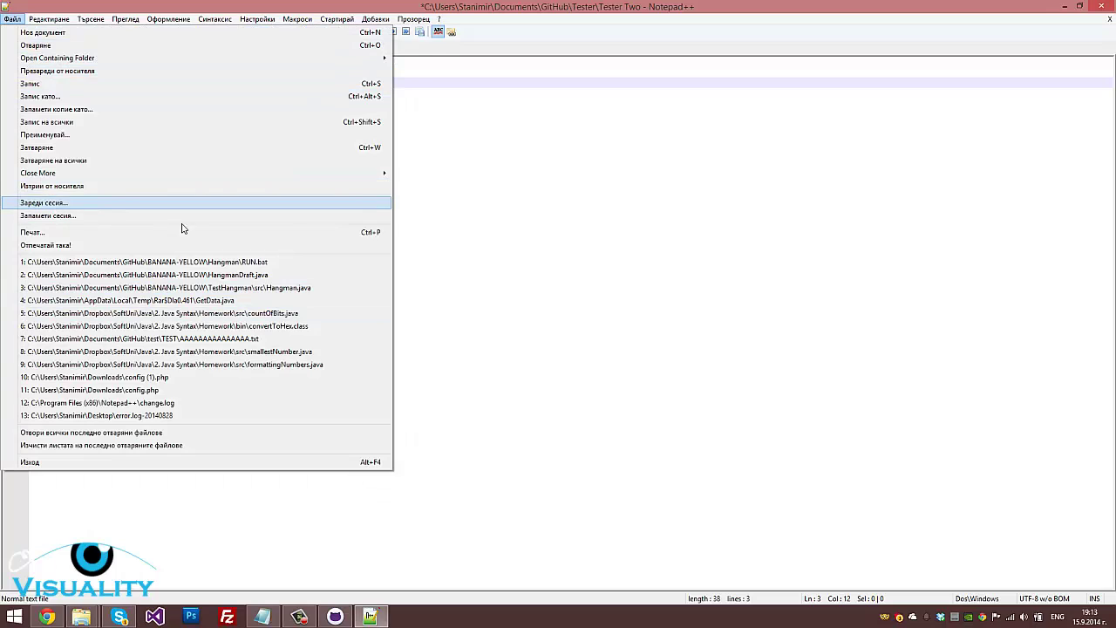
left_click(611, 131)
left_click(12, 18)
left_click(35, 83)
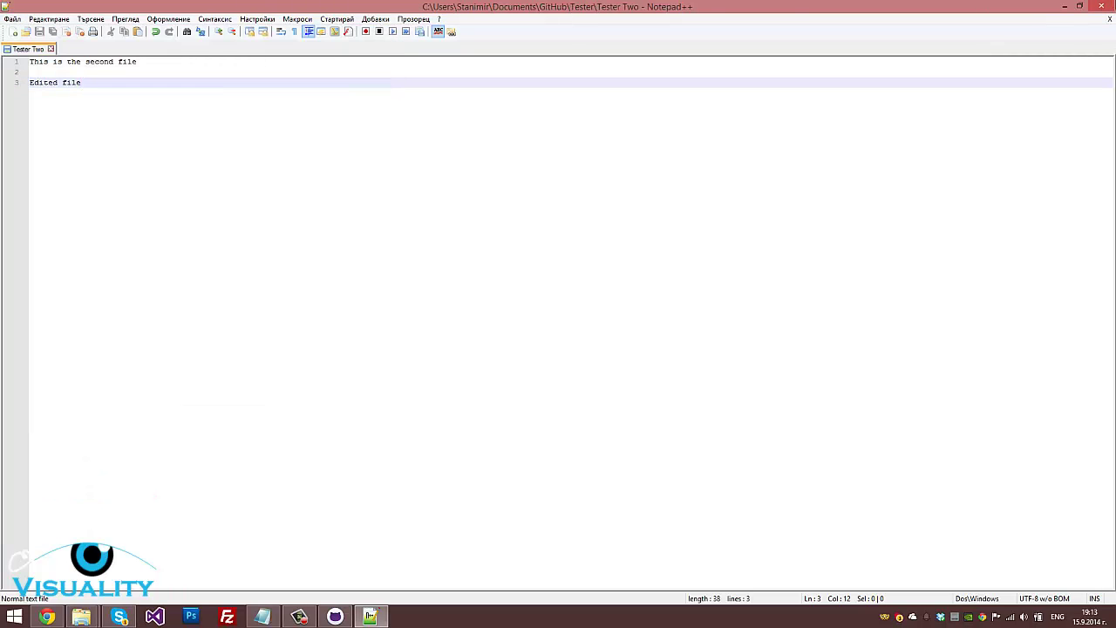
left_click(1109, 6)
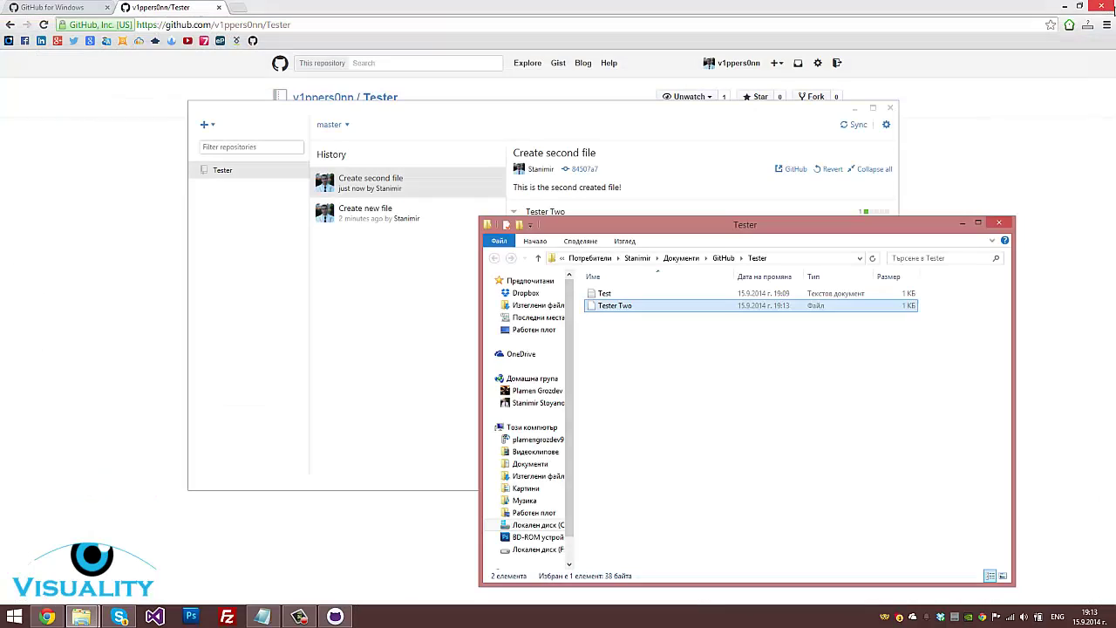
Review the uncommitted Tester Two change showing the added 'Edited file' line
left_click(816, 370)
left_click(366, 361)
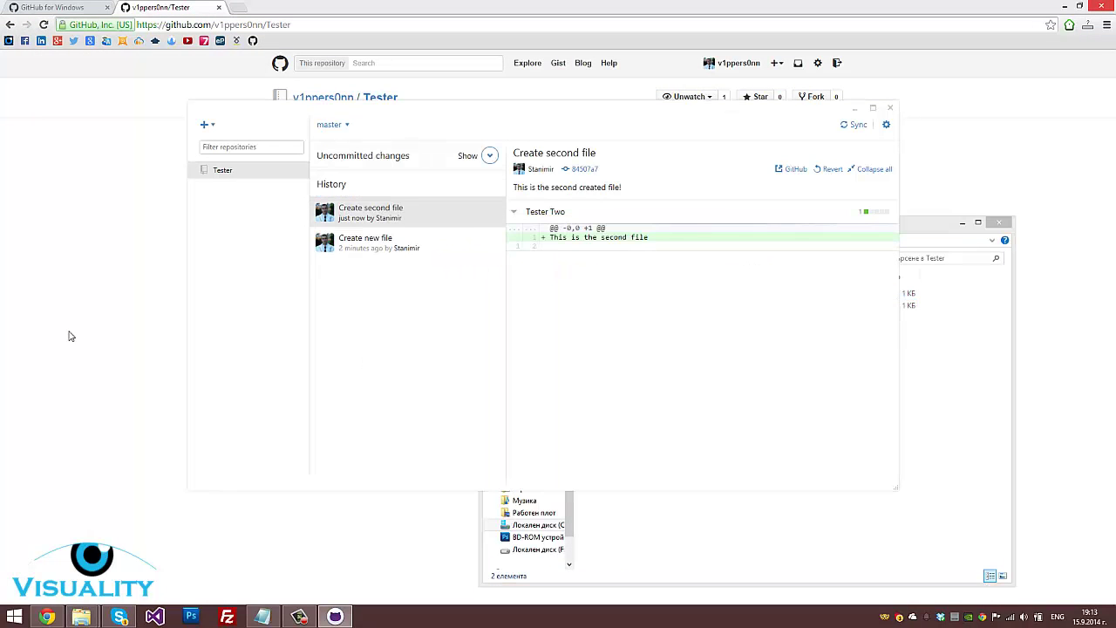
left_click(491, 156)
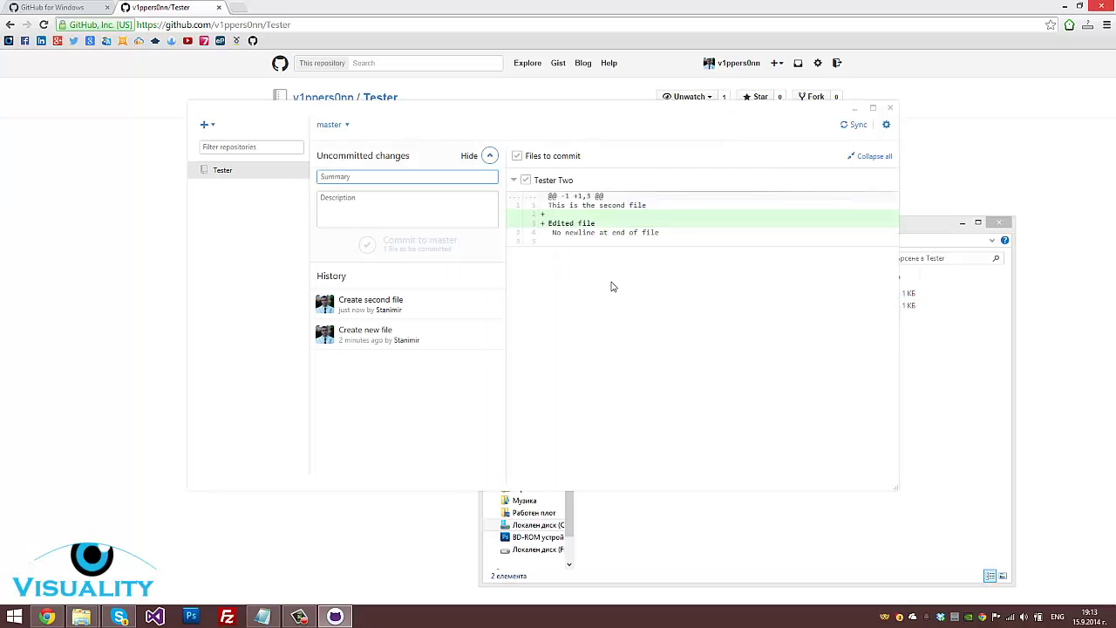
left_click(411, 324)
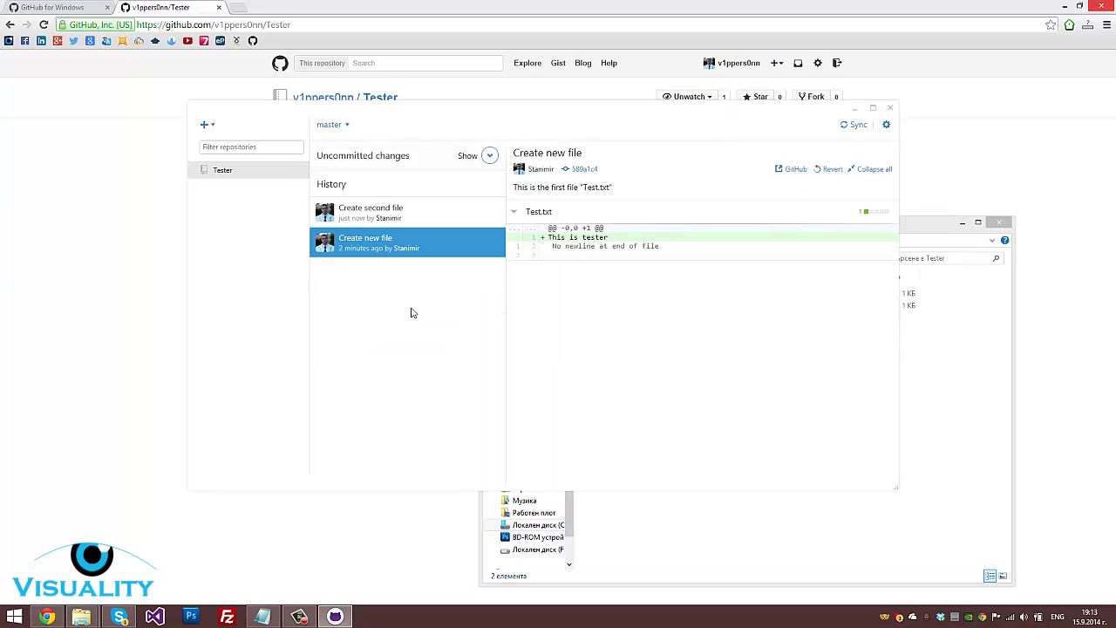
left_click(492, 159)
left_click(491, 156)
left_click(491, 156)
left_click(424, 179)
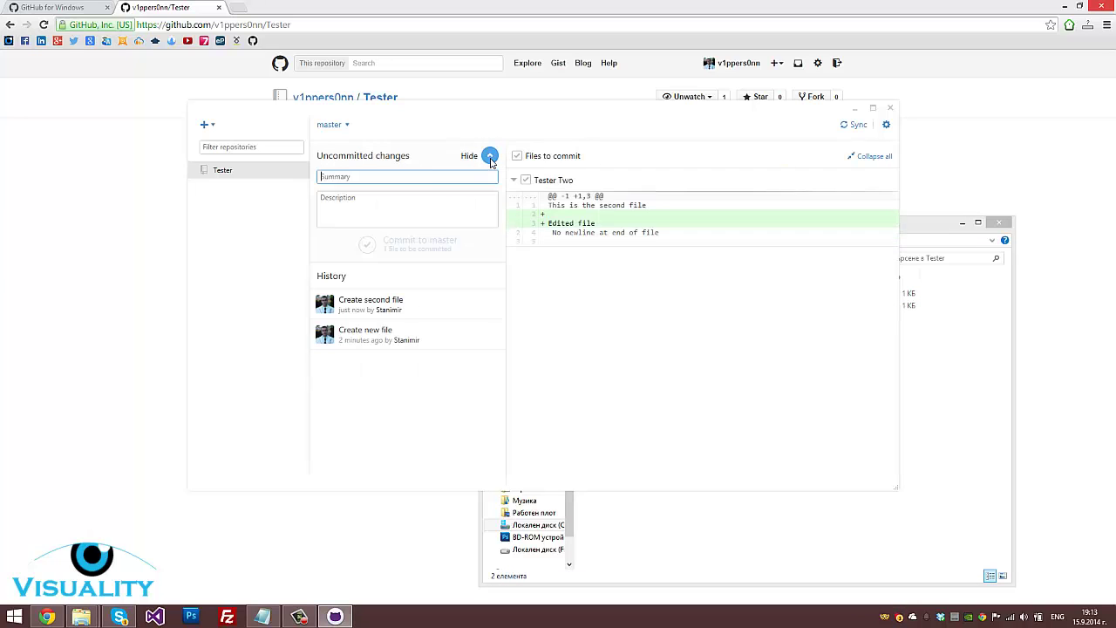
left_click(559, 188)
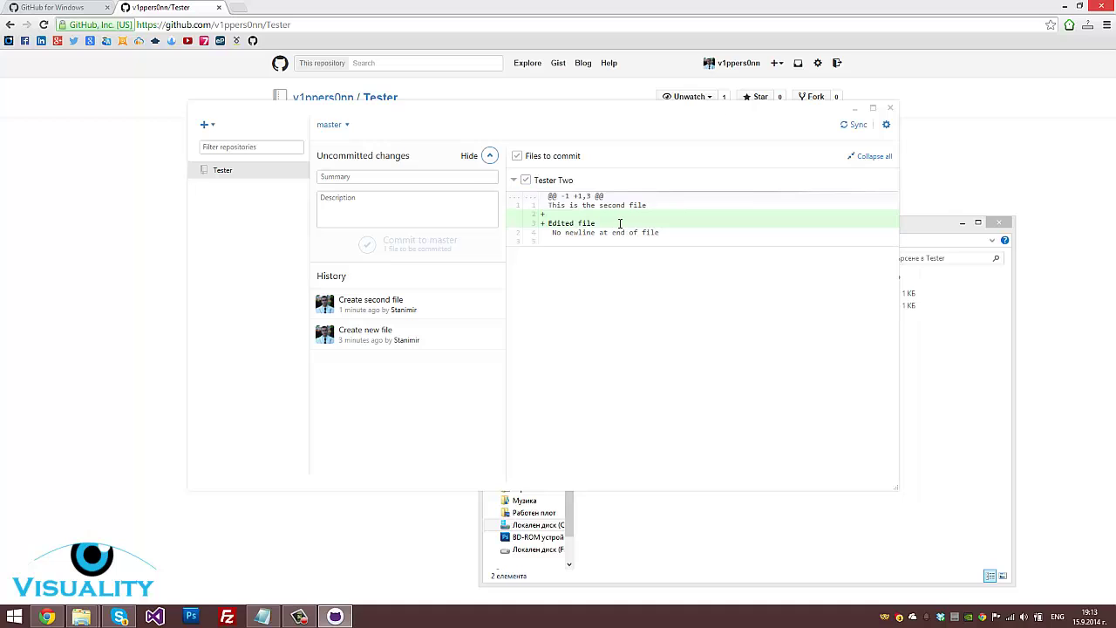
left_click_drag(621, 224, 553, 225)
left_click(88, 242)
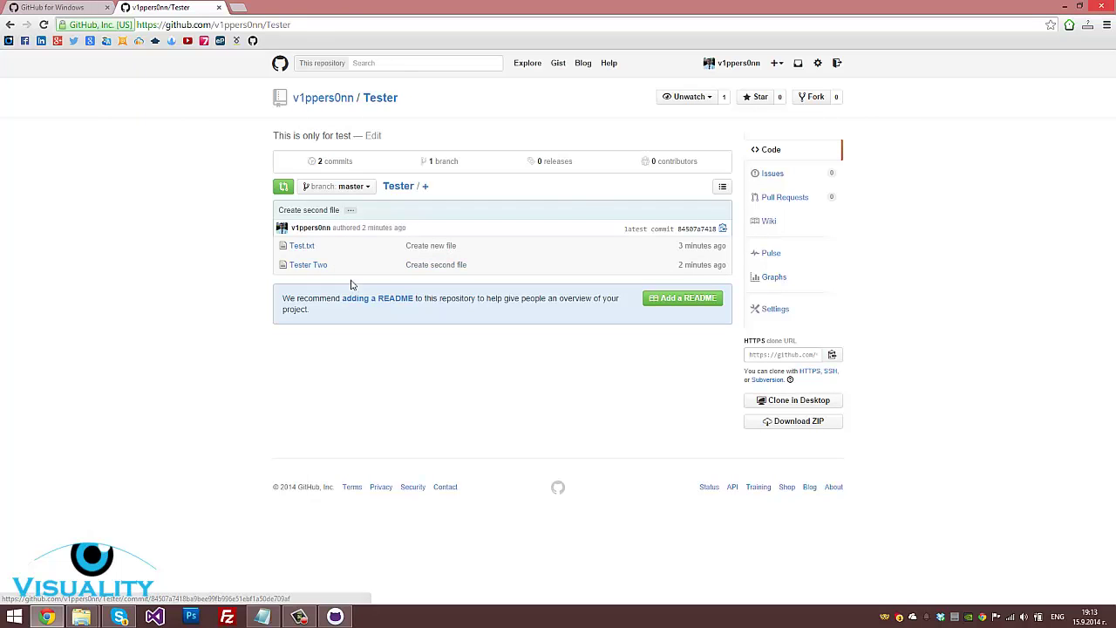
key("alt+Tab")
Commit to master with summary 'Added new line' and description 'New line "Edited file"'
left_click(424, 176)
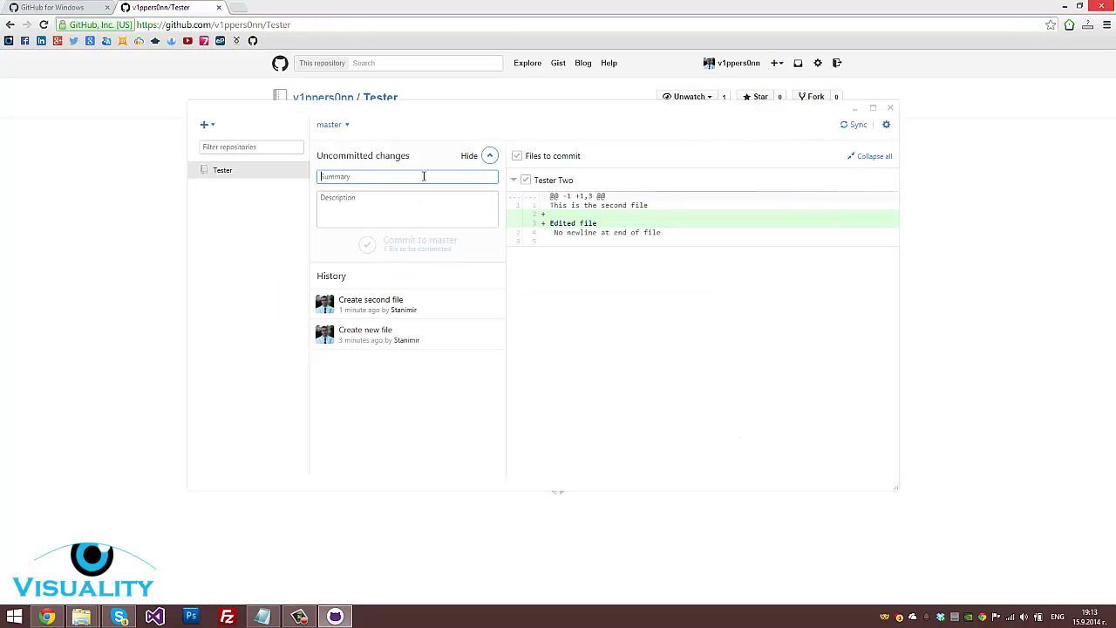
type("Added new line")
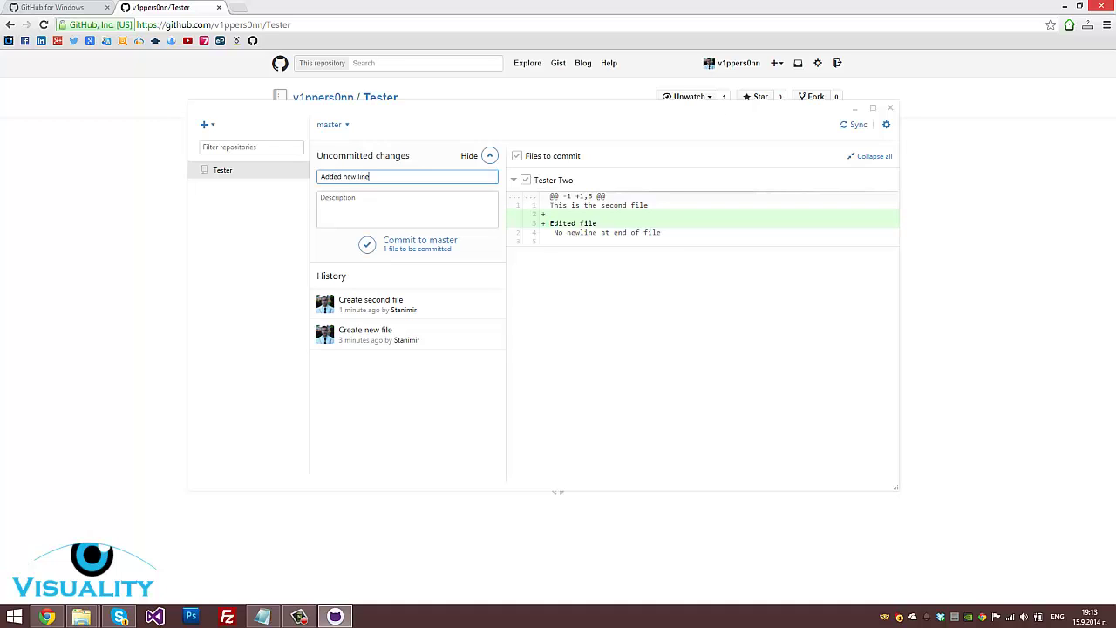
key("Tab")
type("N")
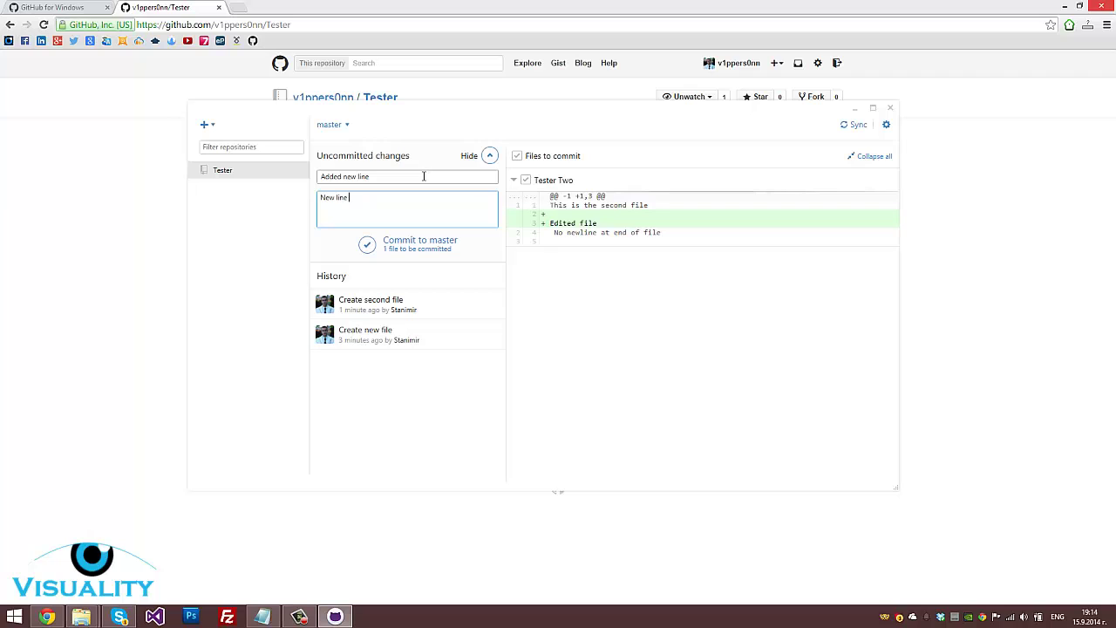
type("ew line \"Edited file\"")
left_click(377, 248)
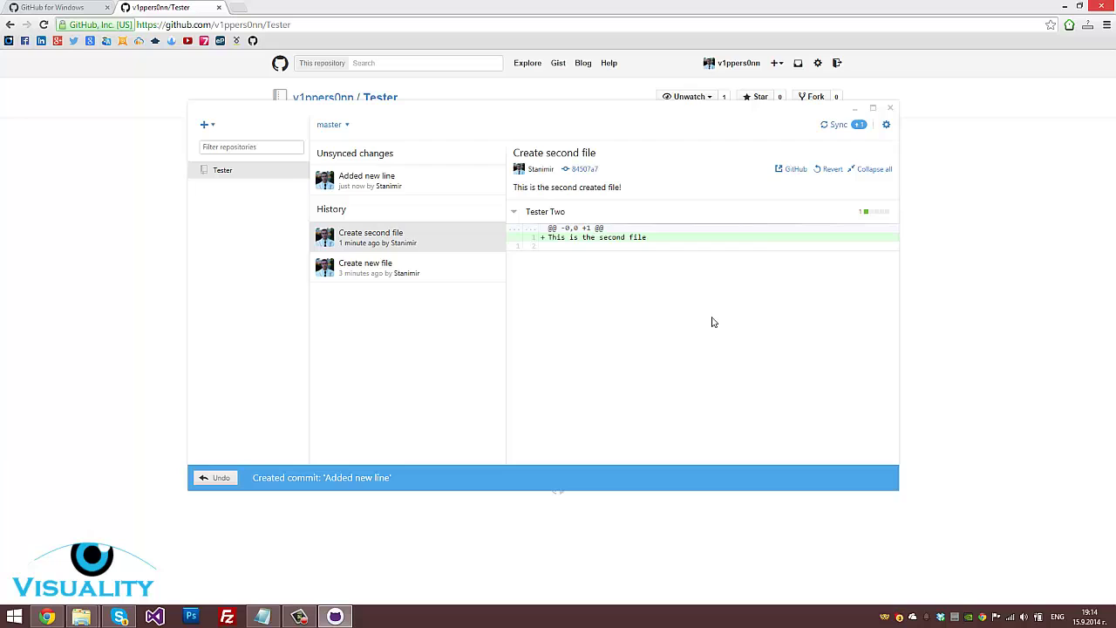
key("alt+Tab")
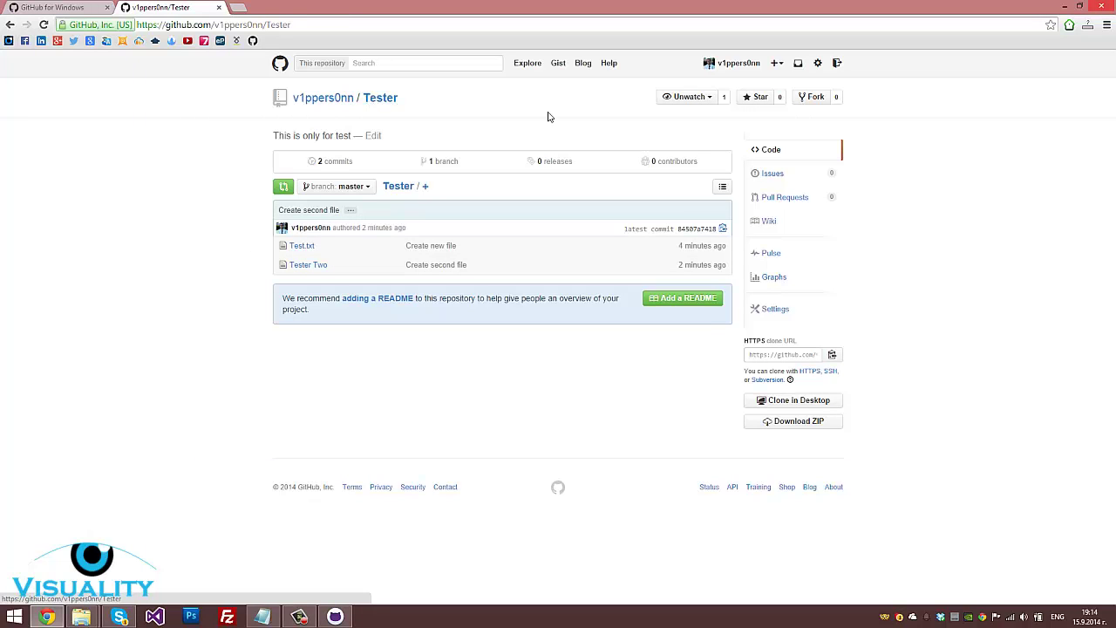
Sync the 'Added new line' commit to GitHub, then reload the Tester repository page
left_click(308, 271)
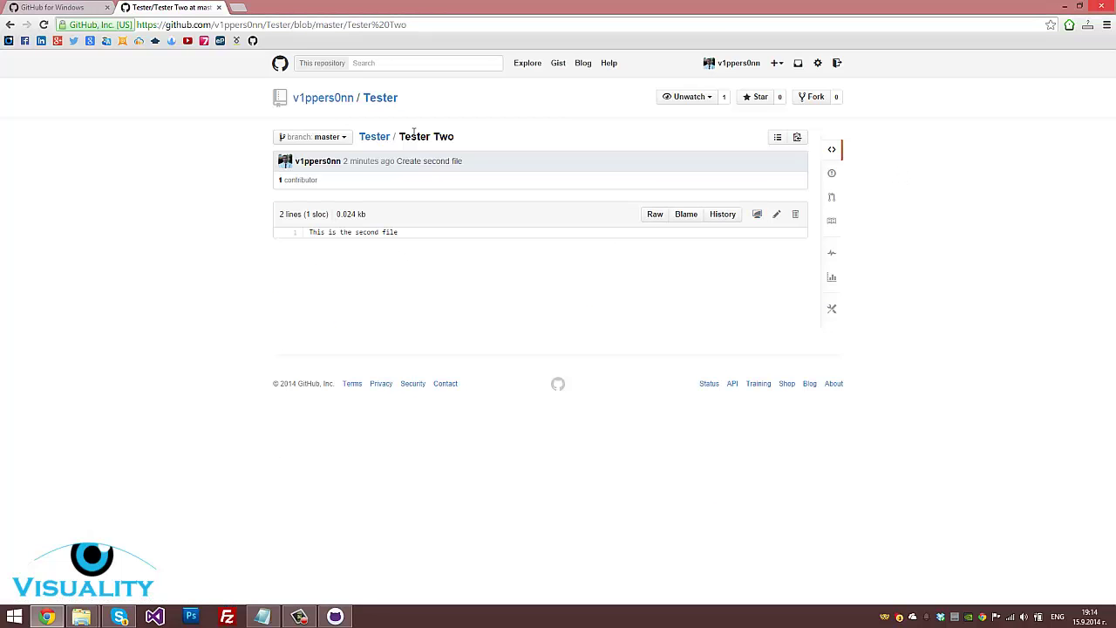
left_click(335, 617)
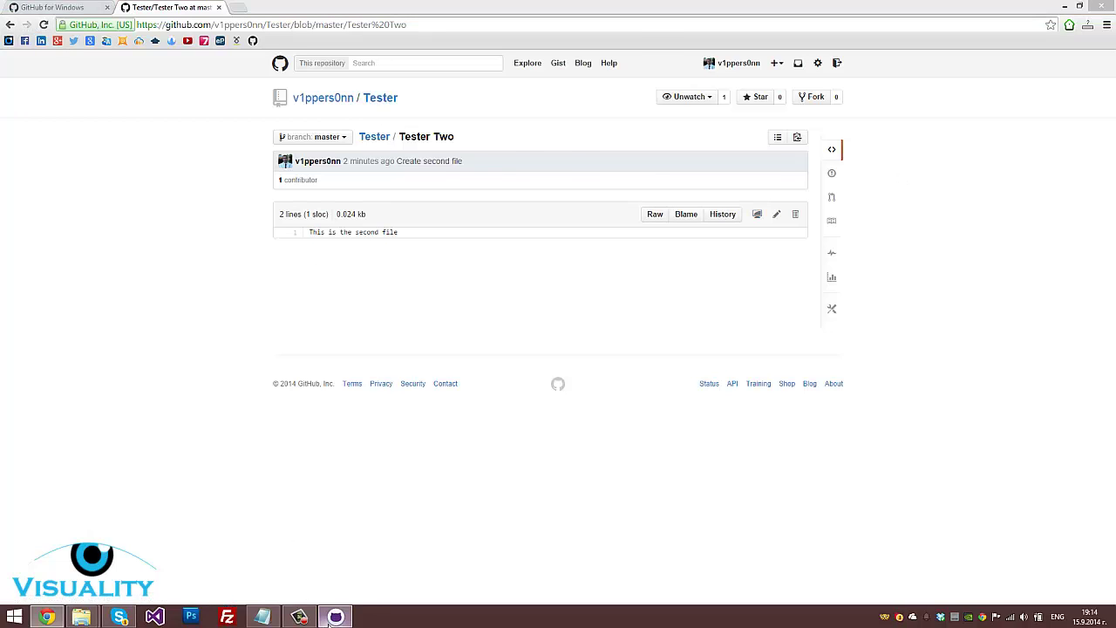
left_click(833, 128)
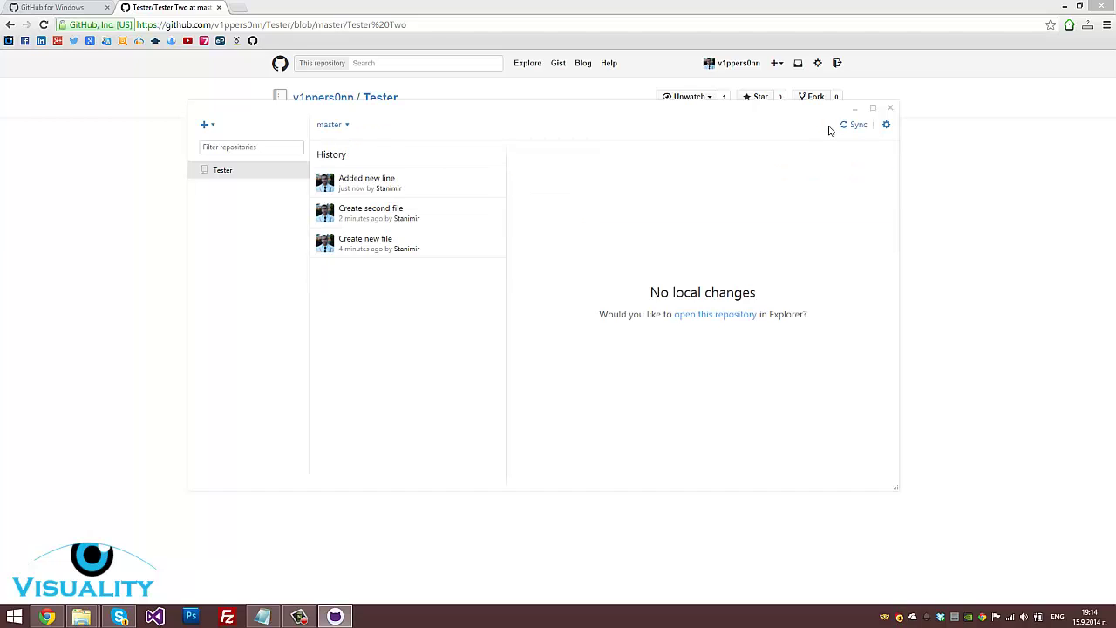
left_click(411, 176)
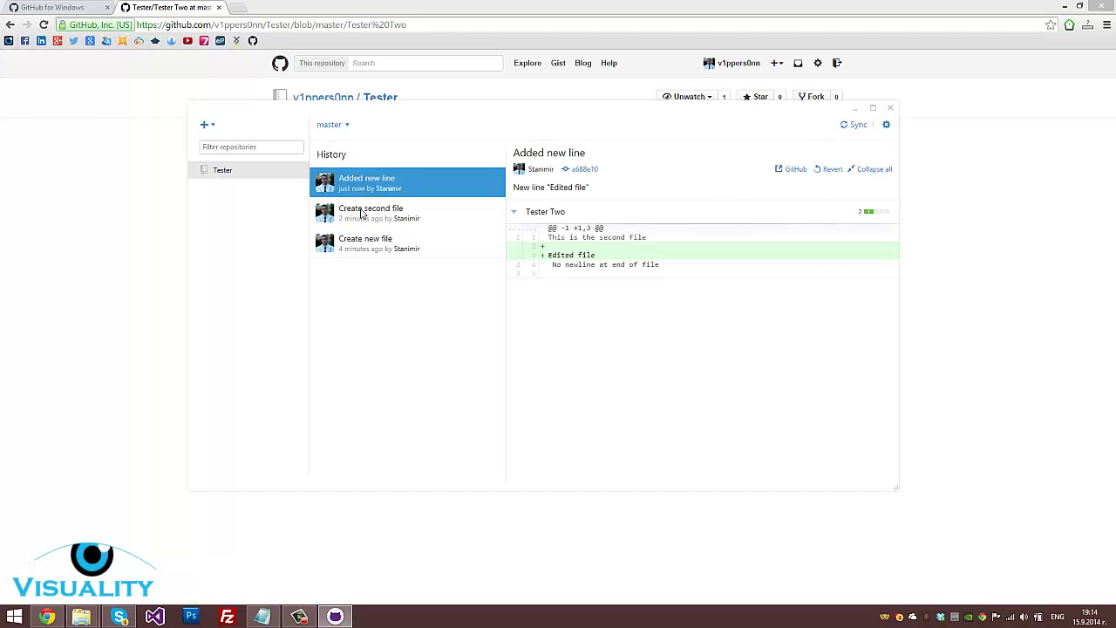
left_click(7, 323)
left_click(381, 98)
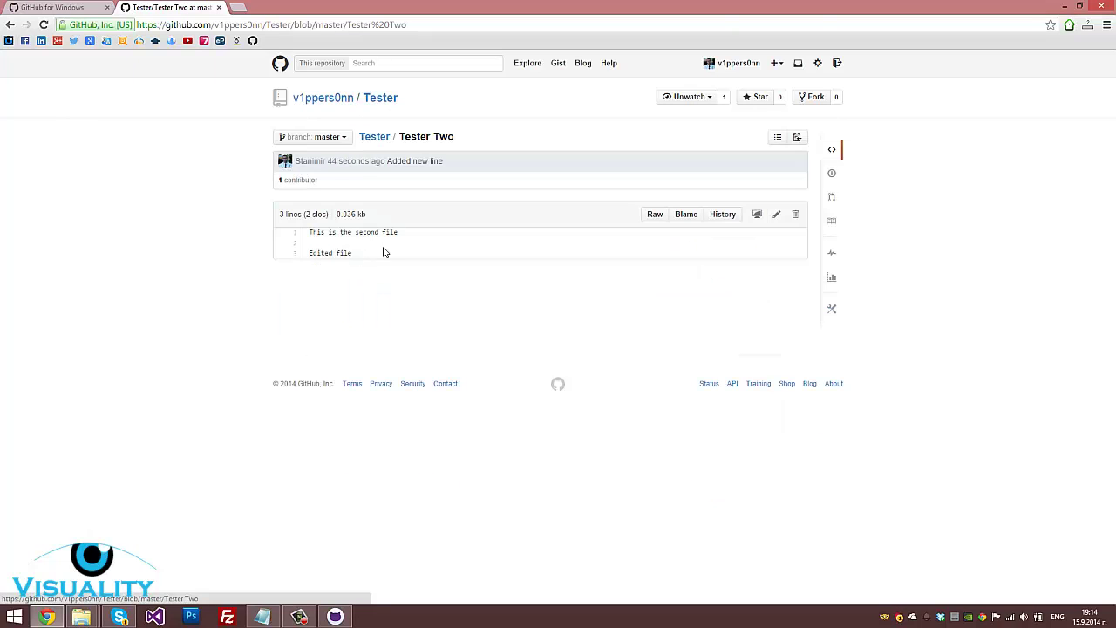
Highlight the 'Edited file' line on the Tester Two page and check the Notepad notes
left_click_drag(332, 256, 311, 253)
left_click(420, 258)
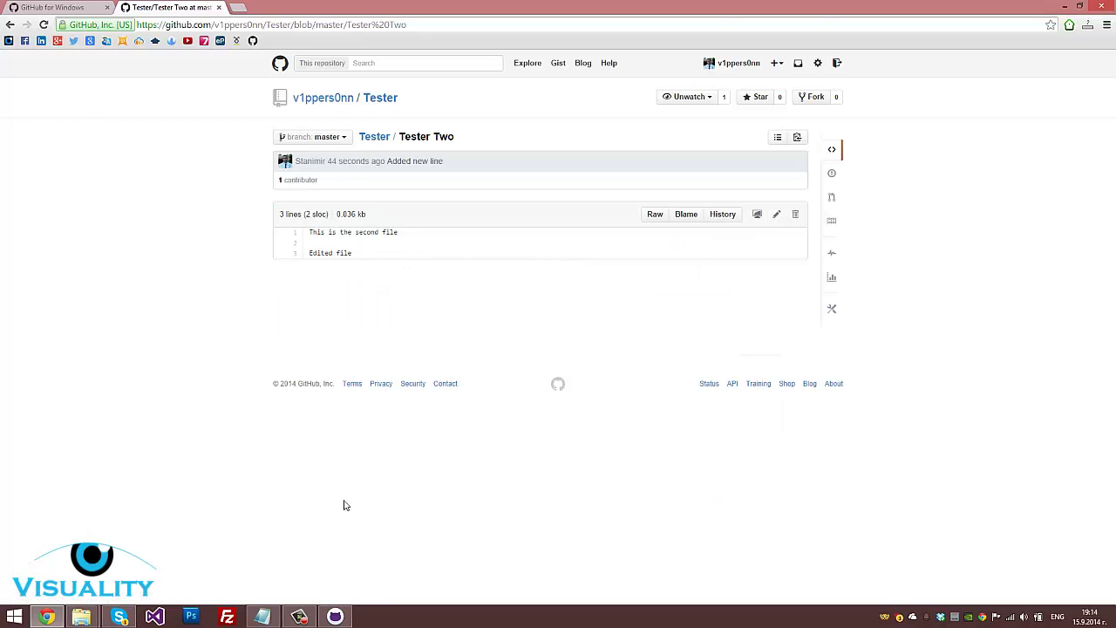
left_click(261, 616)
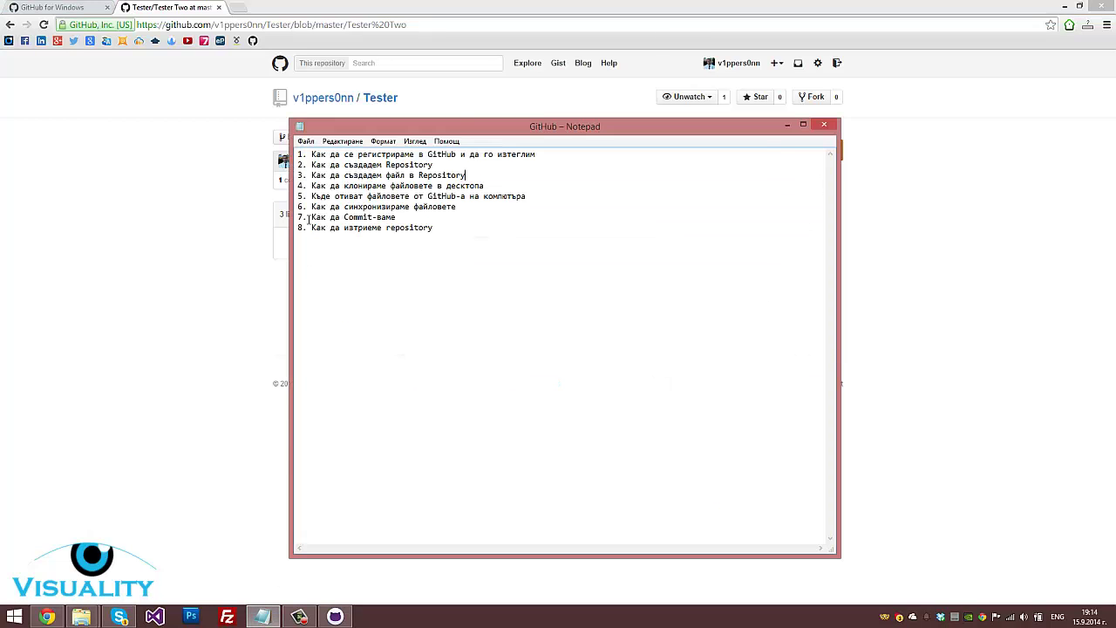
left_click(217, 299)
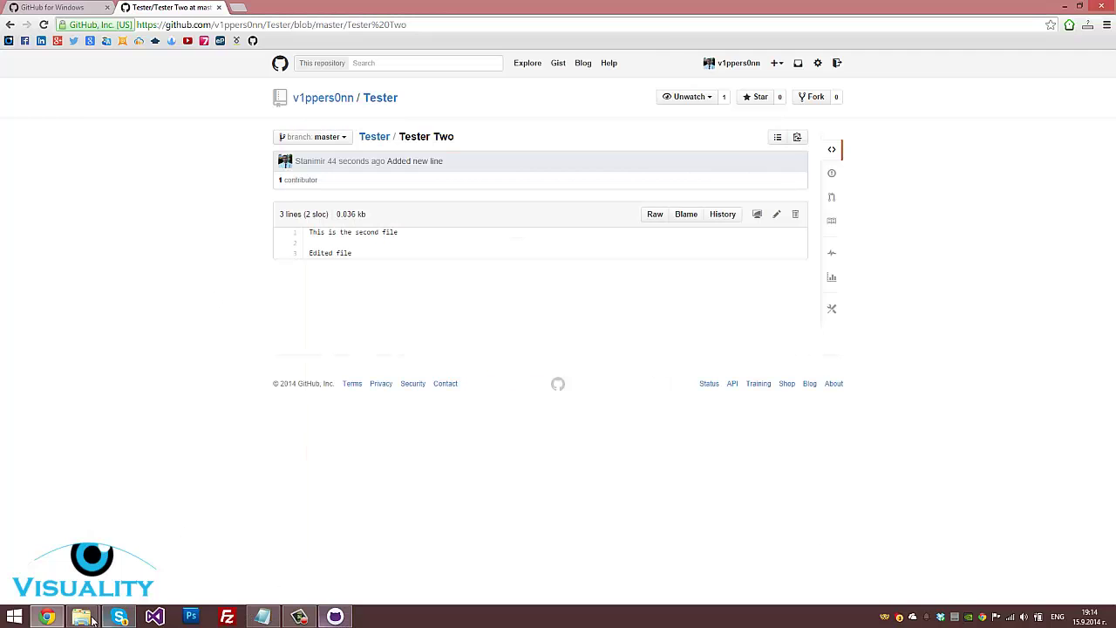
Browse File Explorer from the Tester folder to Documents\GitHub, then return to the browser
mouse_move(82, 617)
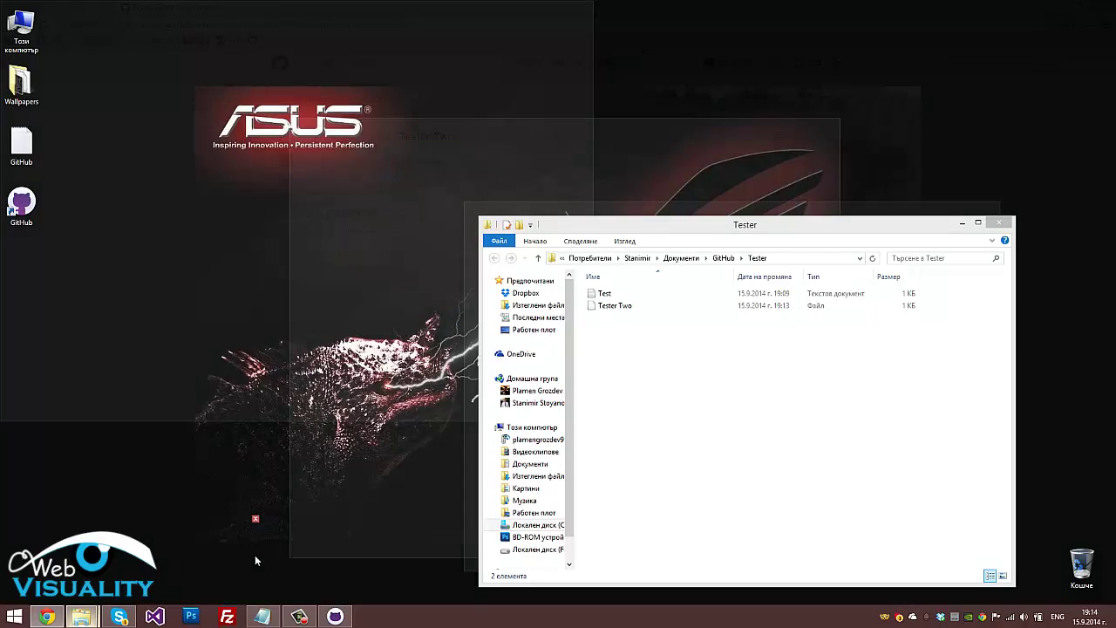
left_click(255, 561)
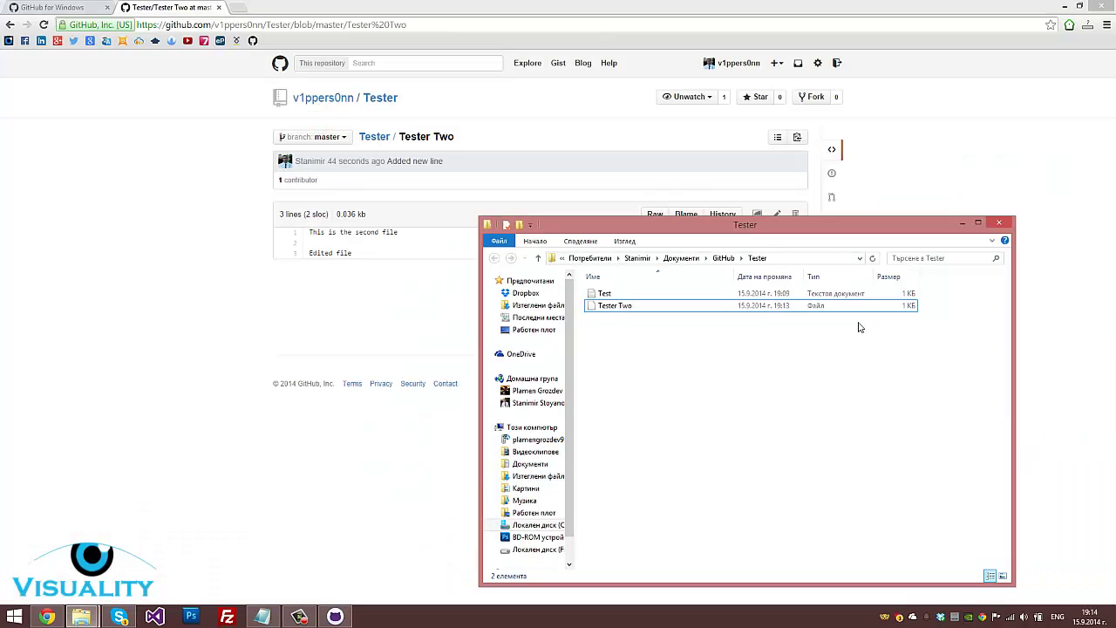
left_click(999, 223)
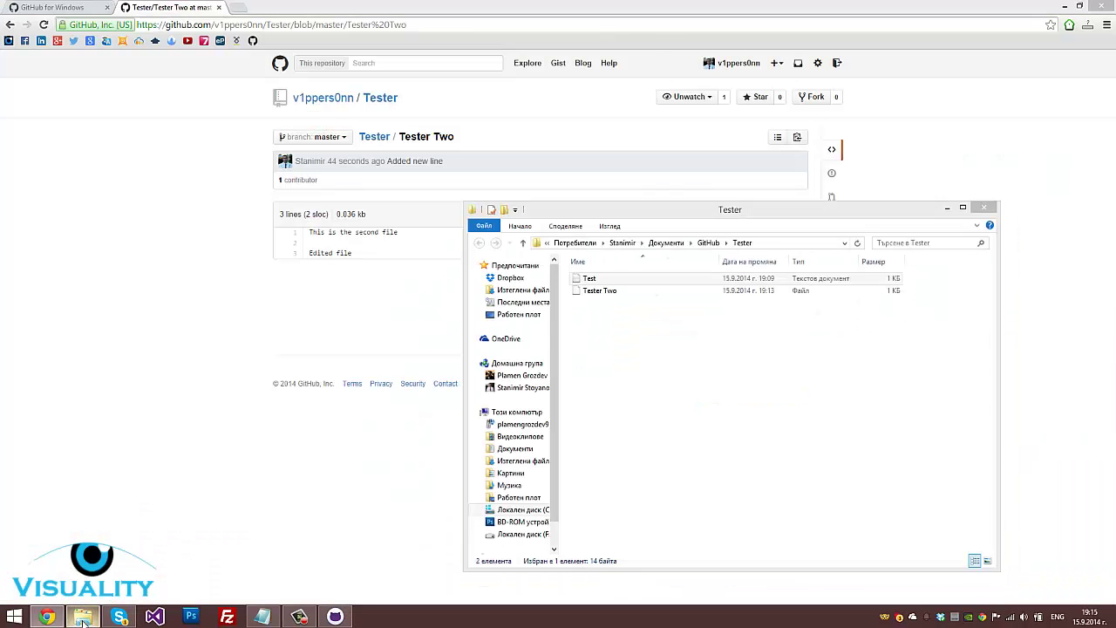
left_click(524, 449)
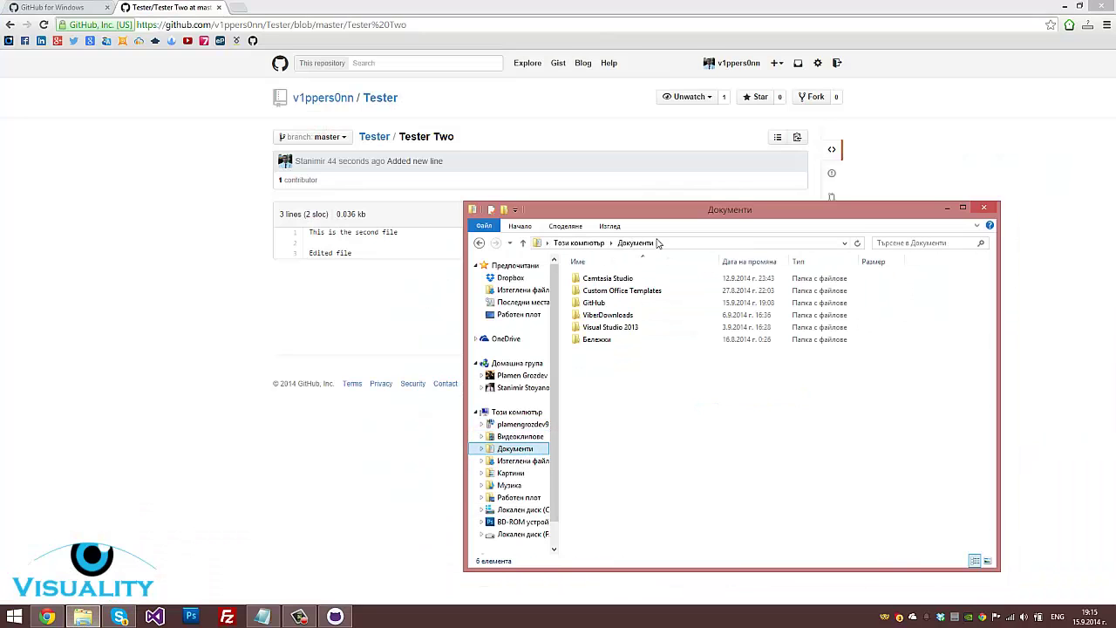
left_click_drag(658, 216, 471, 154)
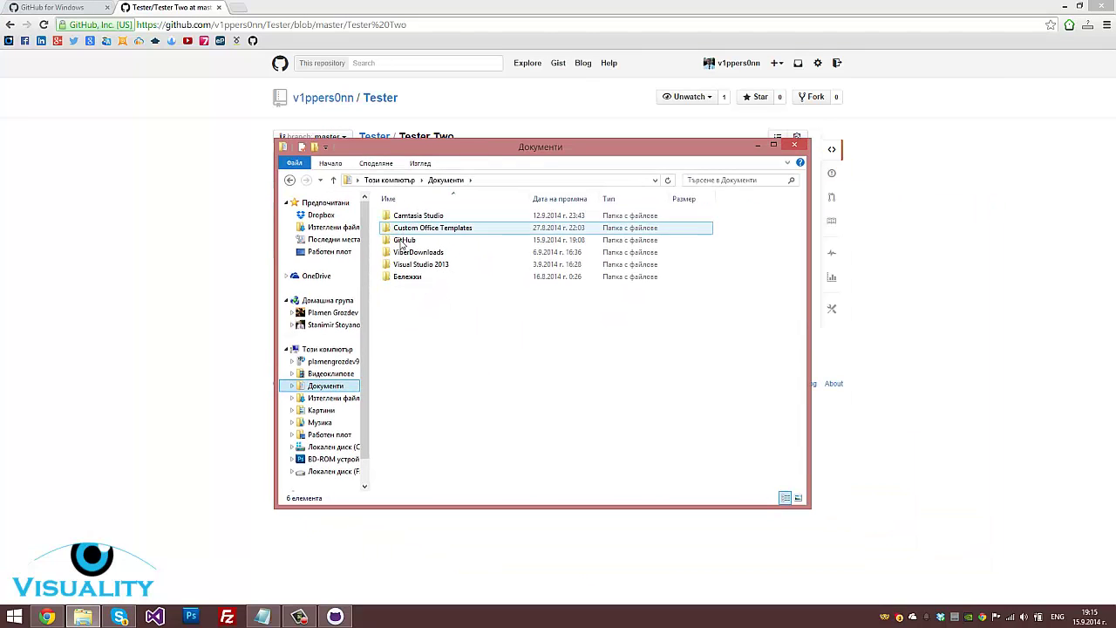
left_click(403, 241)
double_click(402, 241)
left_click_drag(570, 353, 412, 278)
left_click(202, 241)
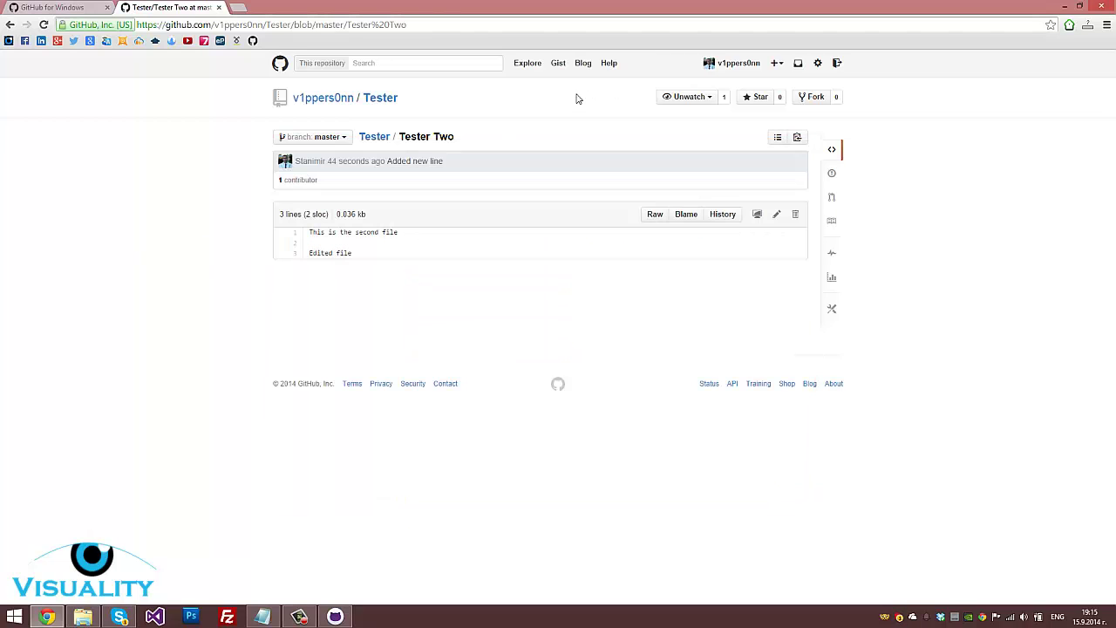
Create a new repository named 'Second tester' with description 'this is tester'
left_click(345, 98)
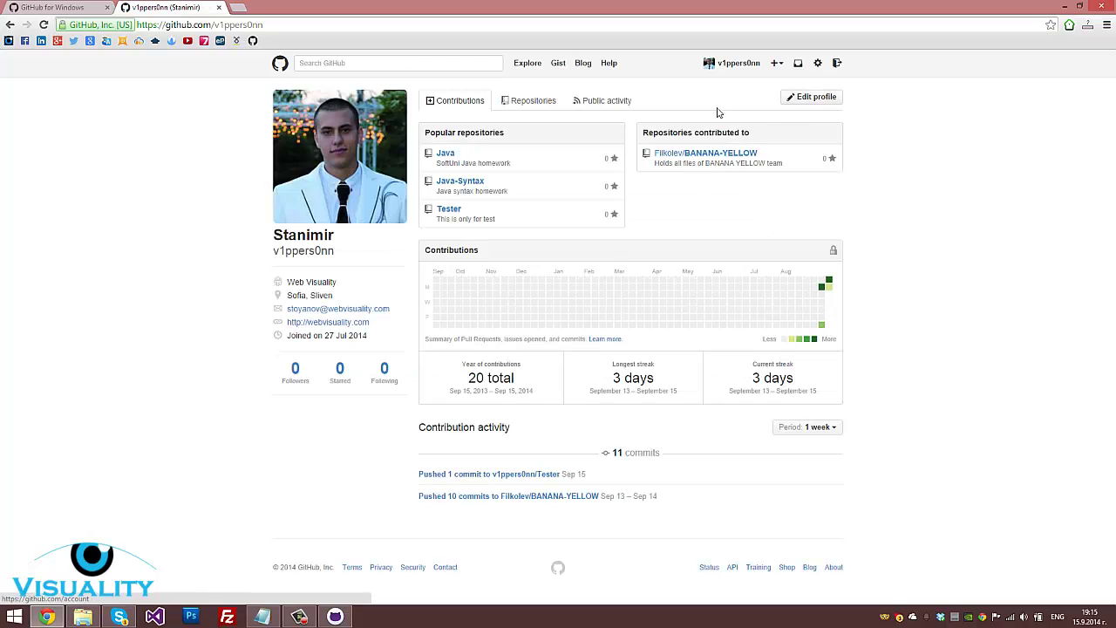
left_click(543, 105)
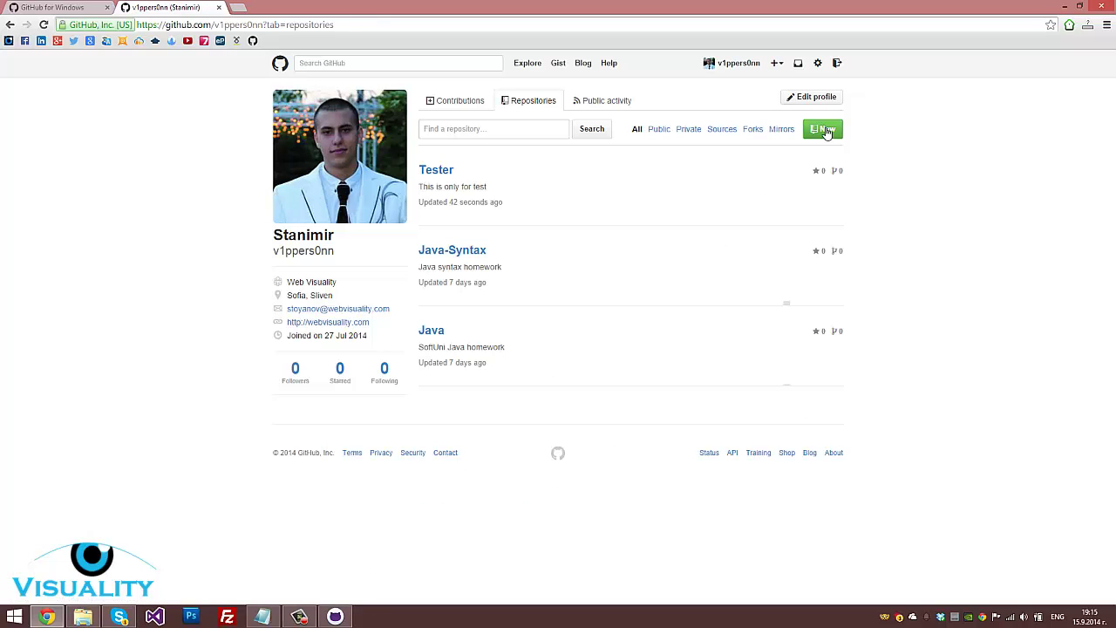
left_click(827, 131)
left_click(516, 115)
type("Second tester")
left_click(516, 196)
type("this is tester")
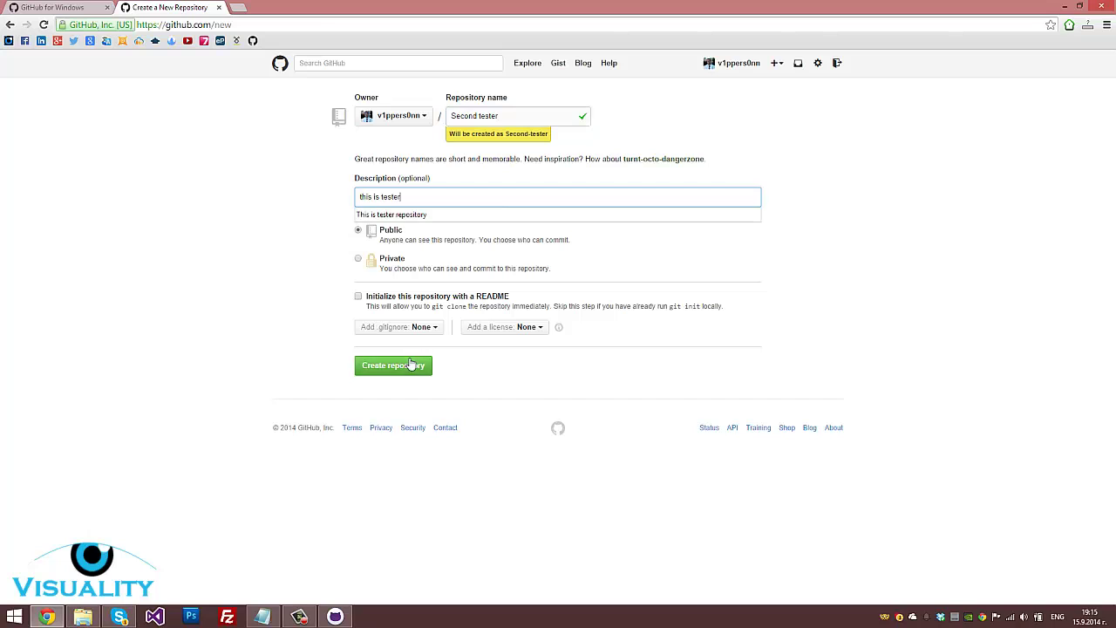
left_click(411, 365)
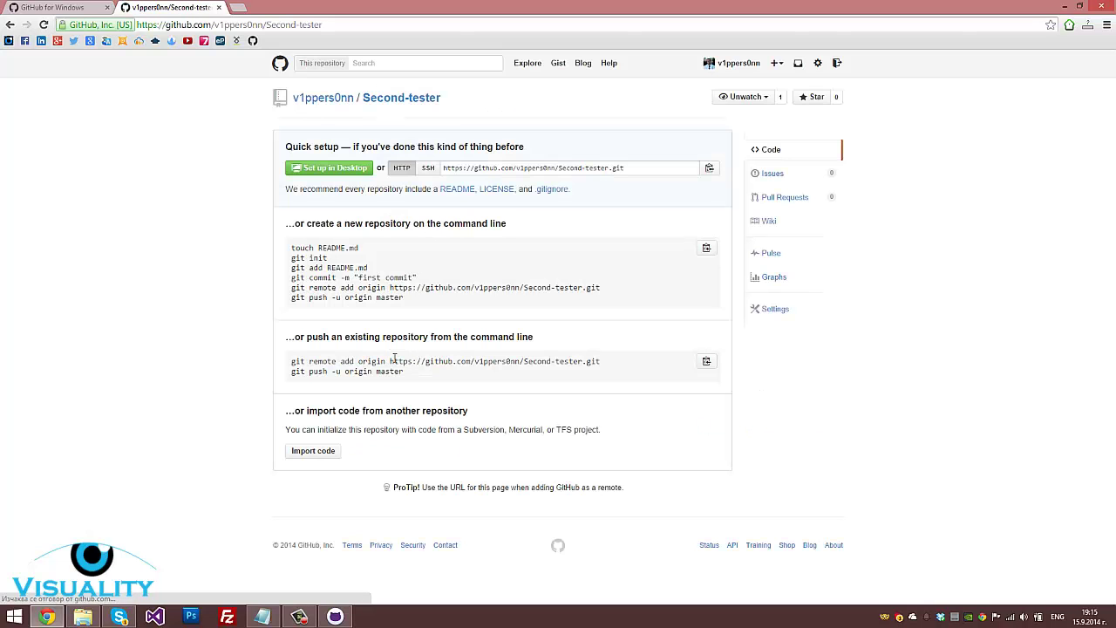
Set up Second-tester in GitHub for Windows, cloning it into the Documents\GitHub folder
left_click_drag(288, 223, 615, 429)
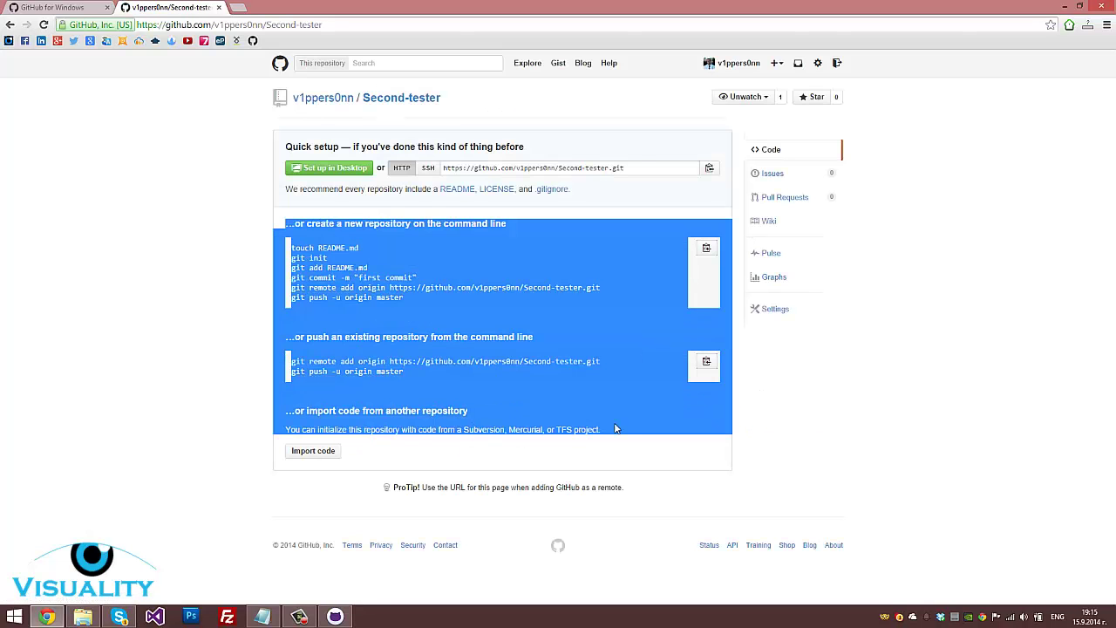
left_click(615, 429)
left_click(325, 168)
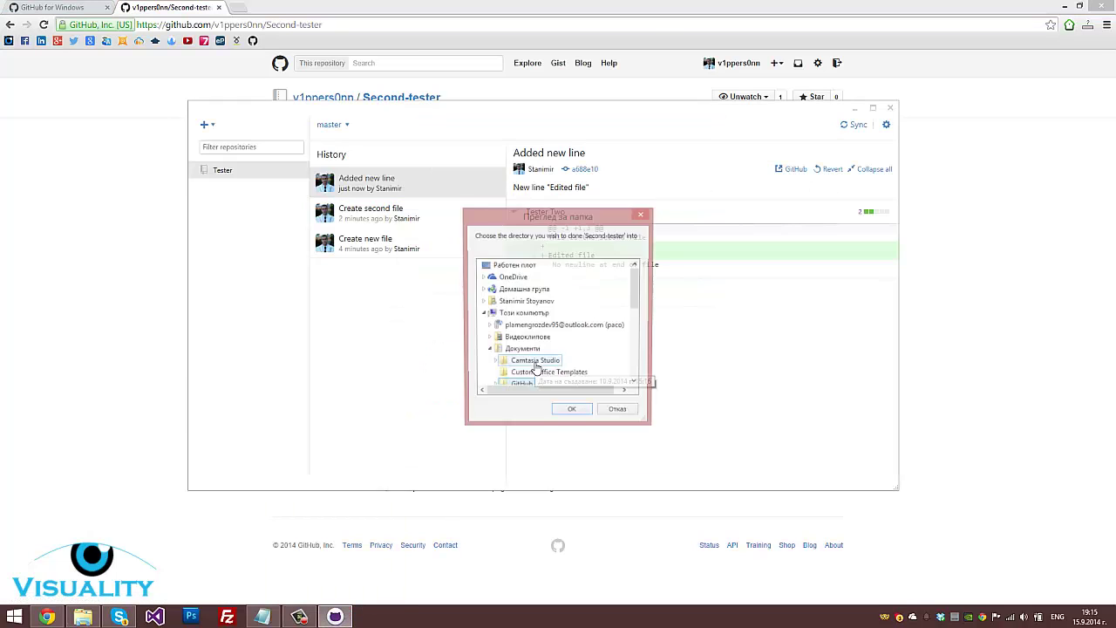
left_click(570, 413)
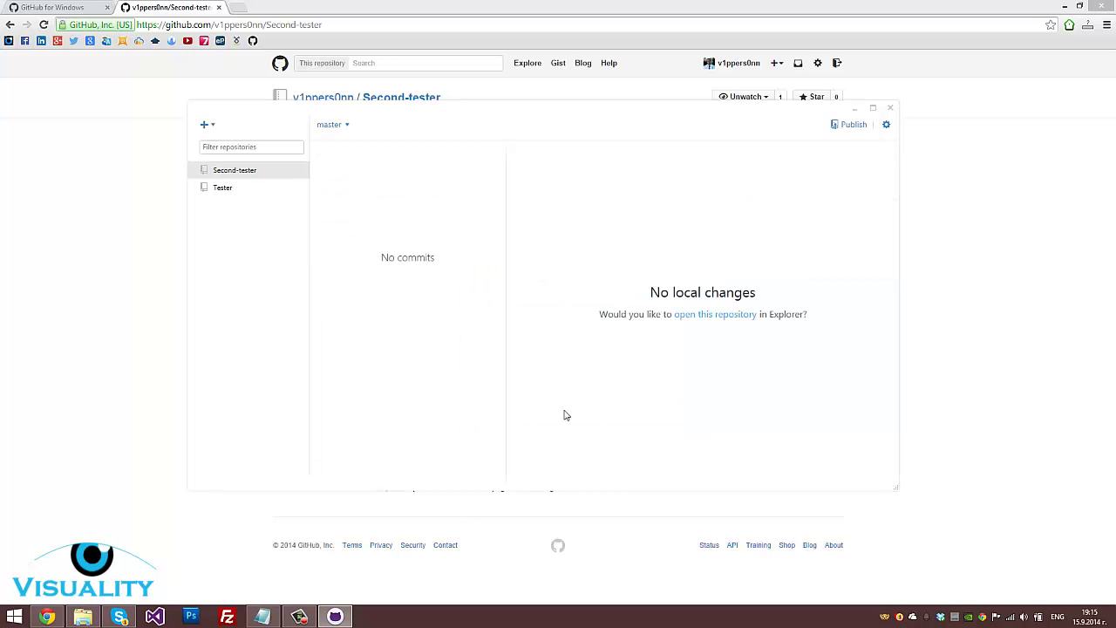
Create tester.txt in the Second-tester folder, write 'aaa' in it, and save
left_click(705, 321)
right_click(559, 290)
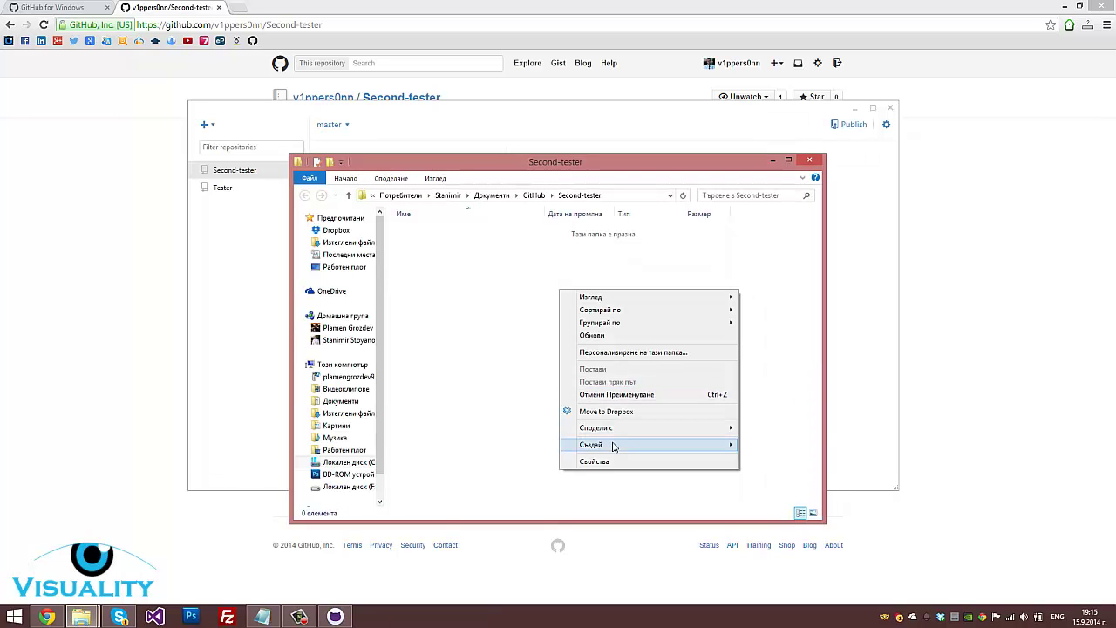
mouse_move(616, 447)
left_click(771, 563)
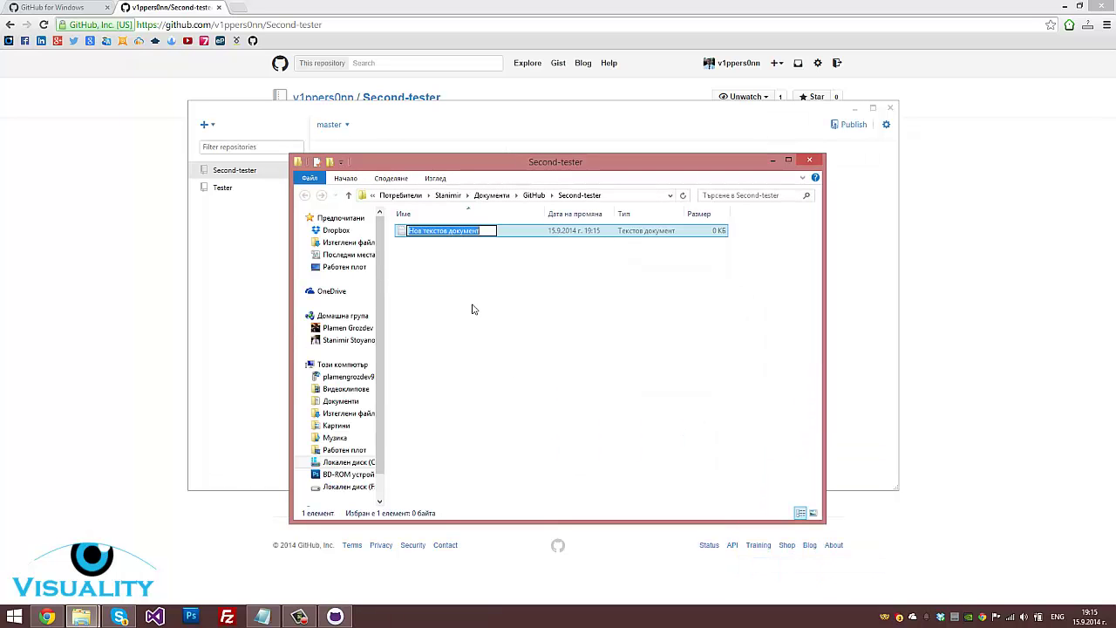
type("tester")
key("Return")
double_click(432, 230)
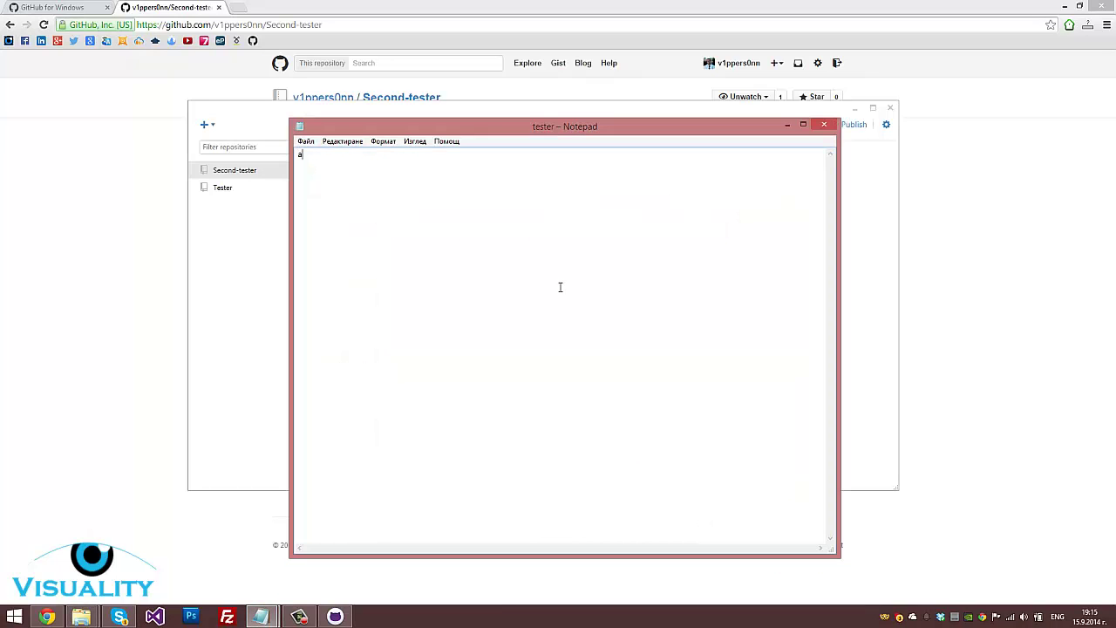
left_click(823, 126)
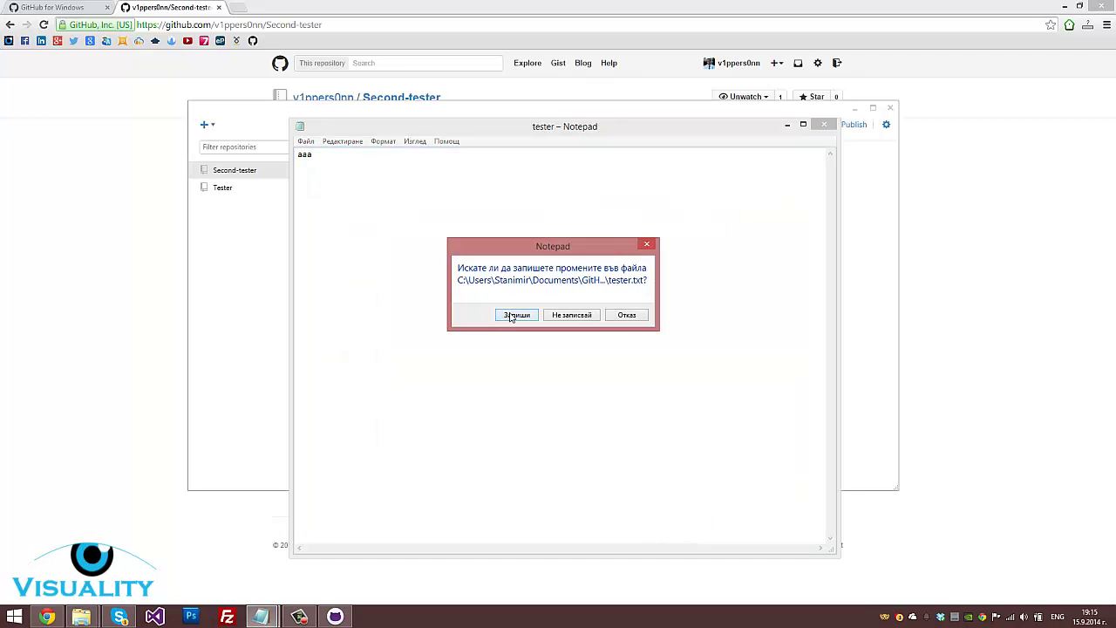
left_click(514, 318)
left_click(874, 226)
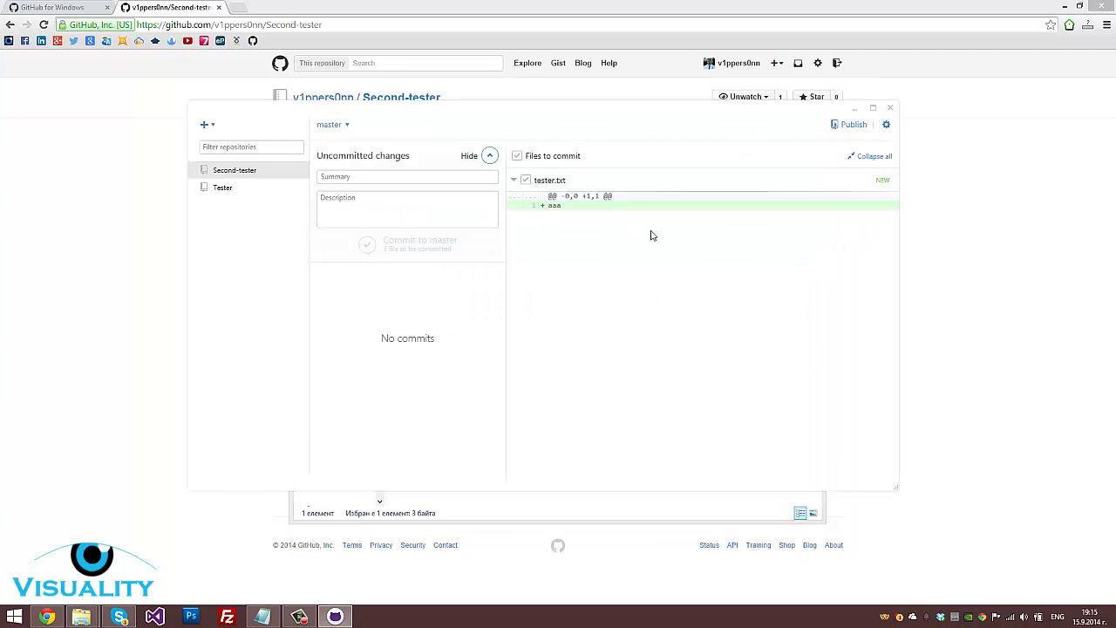
Commit tester.txt to master with summary and description 'aaa'
left_click(379, 175)
type("aaa")
left_click(378, 200)
type("aaa")
left_click(372, 246)
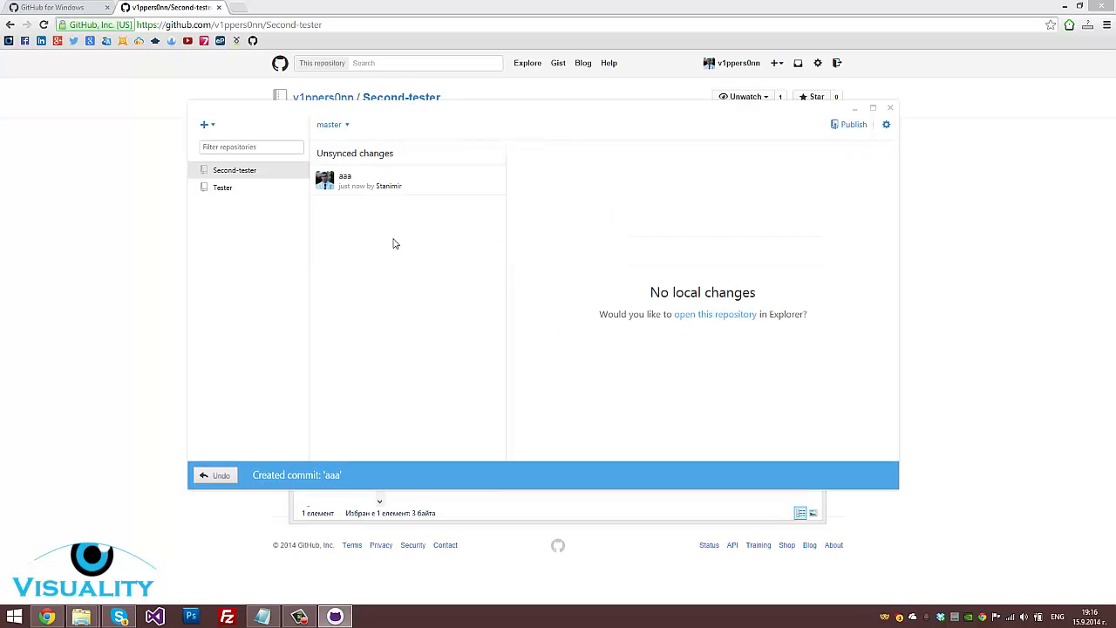
Publish Second-tester to GitHub and view the account profile in the browser
left_click(844, 128)
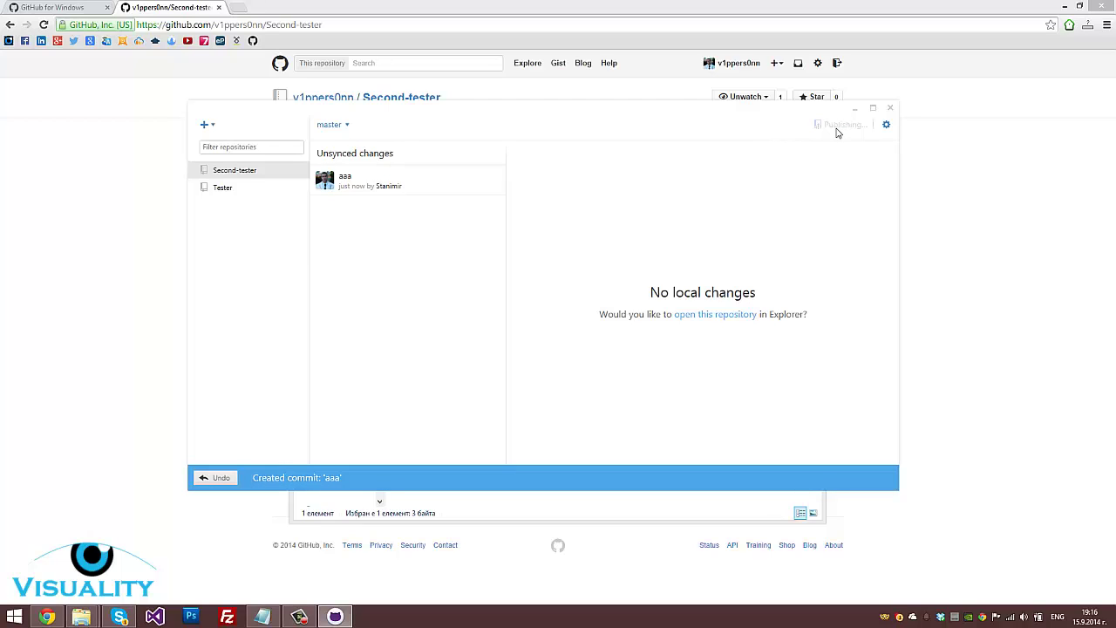
left_click(929, 216)
left_click(320, 100)
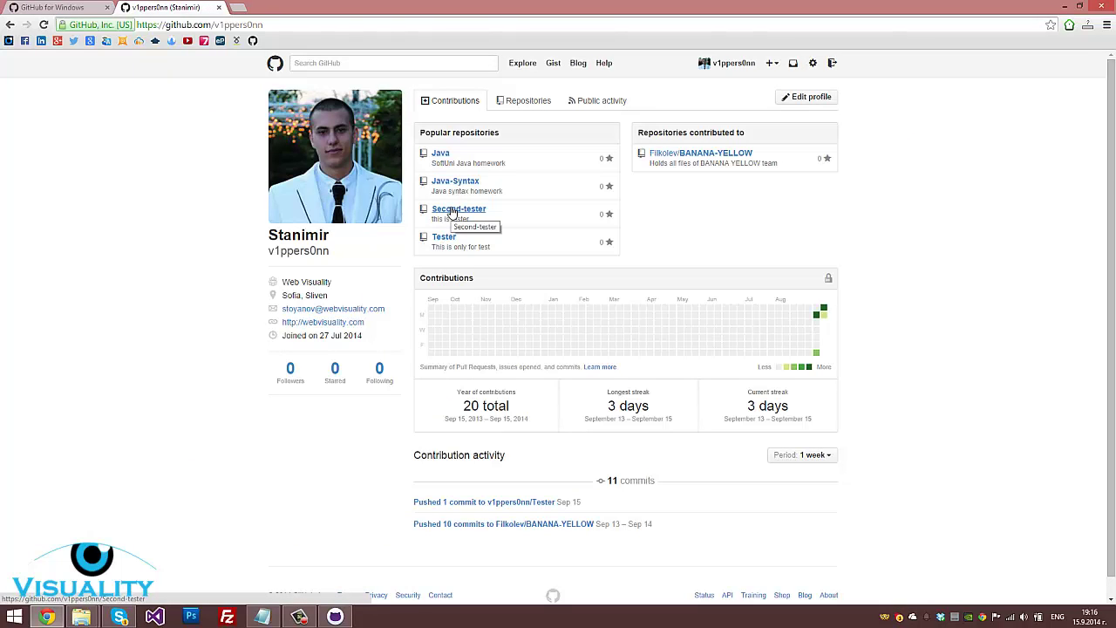
left_click(446, 210)
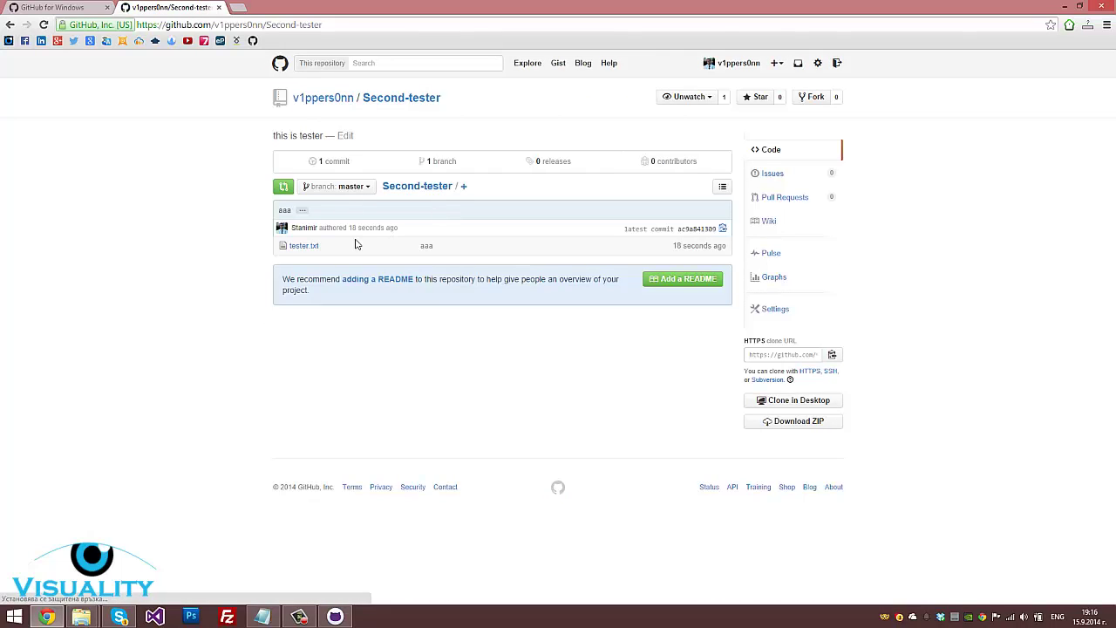
left_click_drag(320, 248, 293, 250)
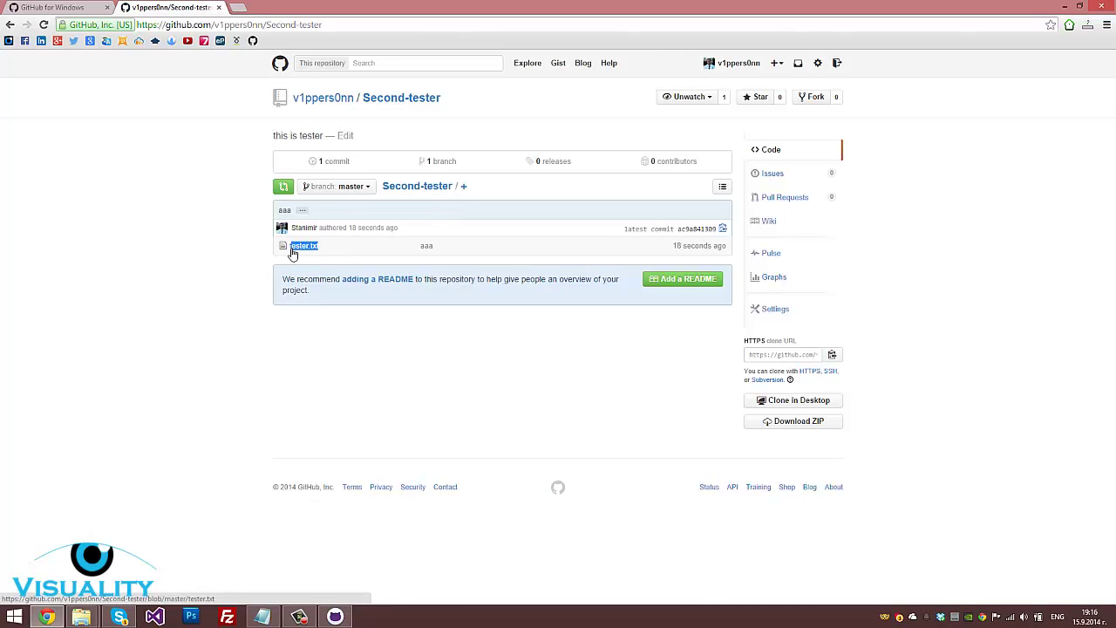
left_click(346, 252)
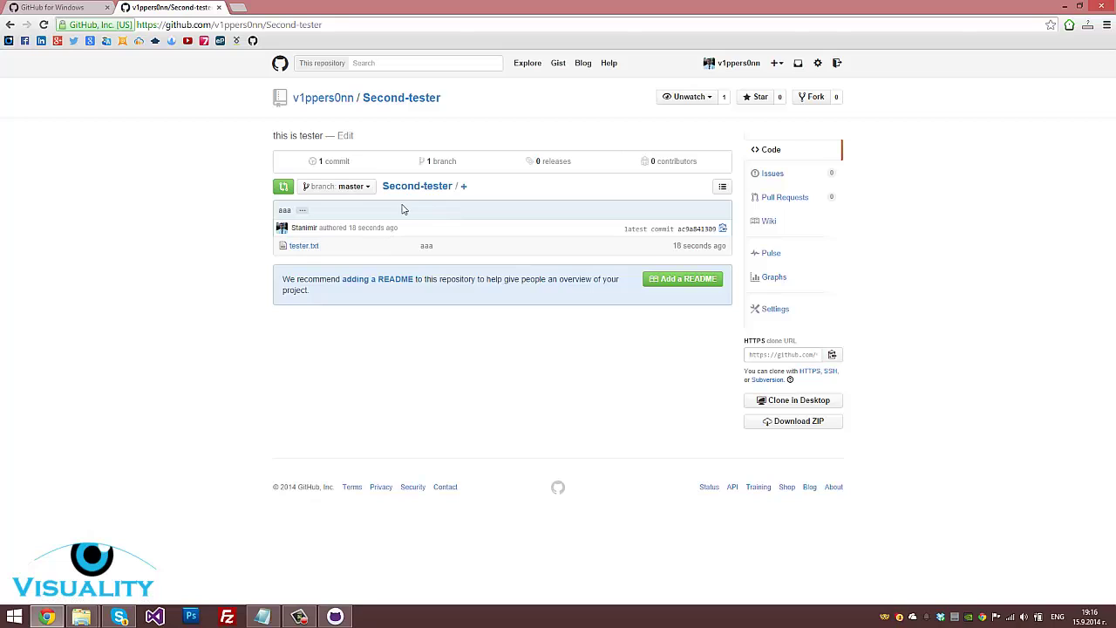
left_click(335, 98)
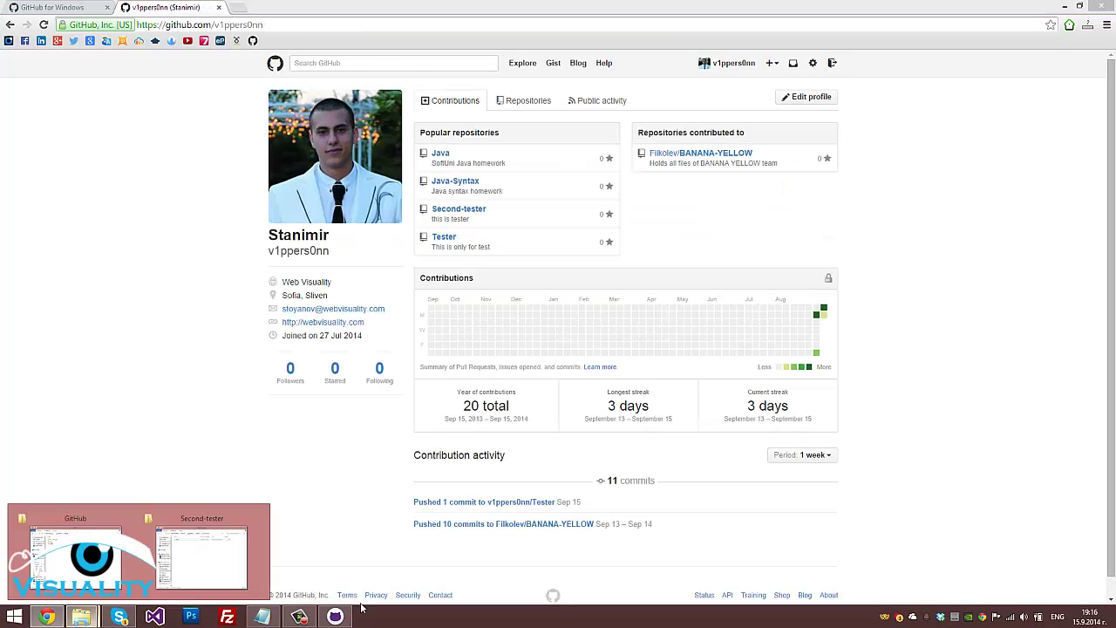
left_click(335, 616)
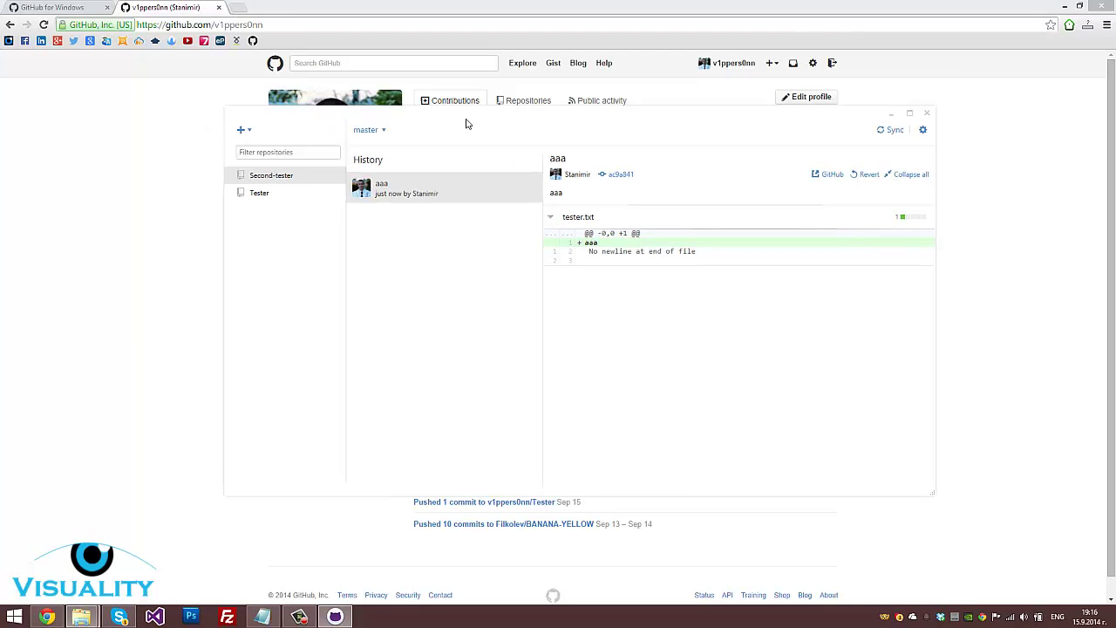
Remove the Tester repository from GitHub for Windows and refresh the browser profile page
left_click(261, 193)
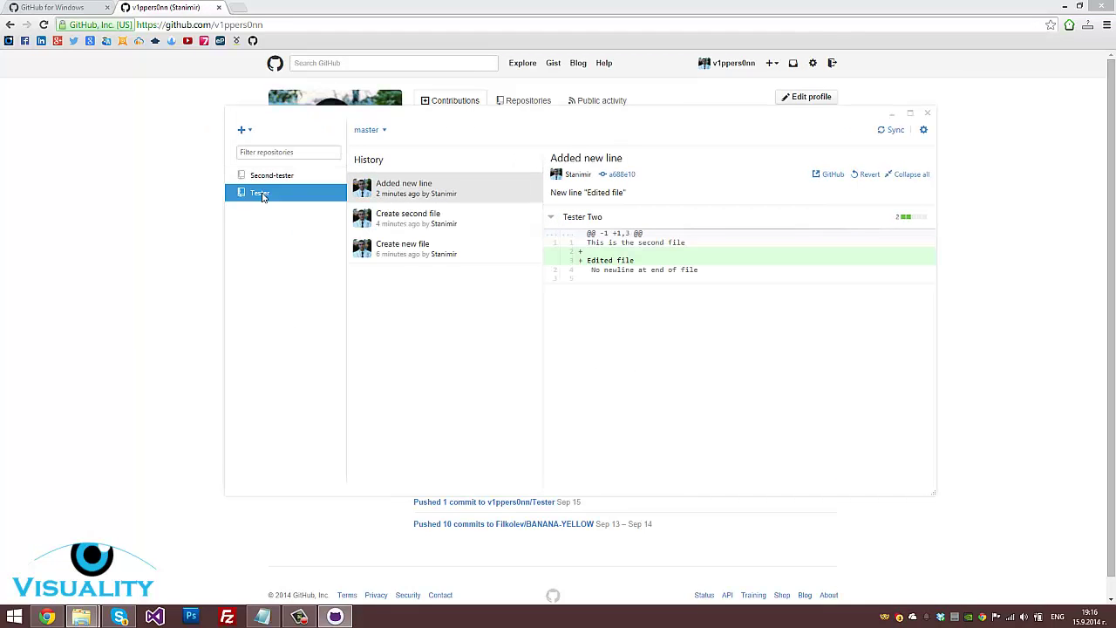
right_click(262, 196)
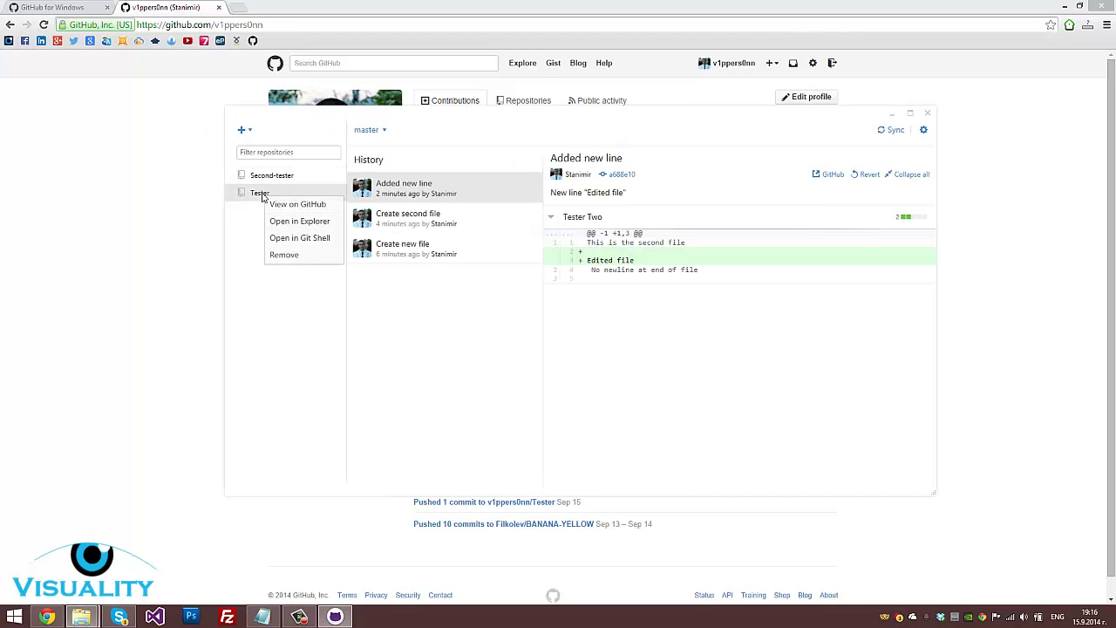
left_click(279, 260)
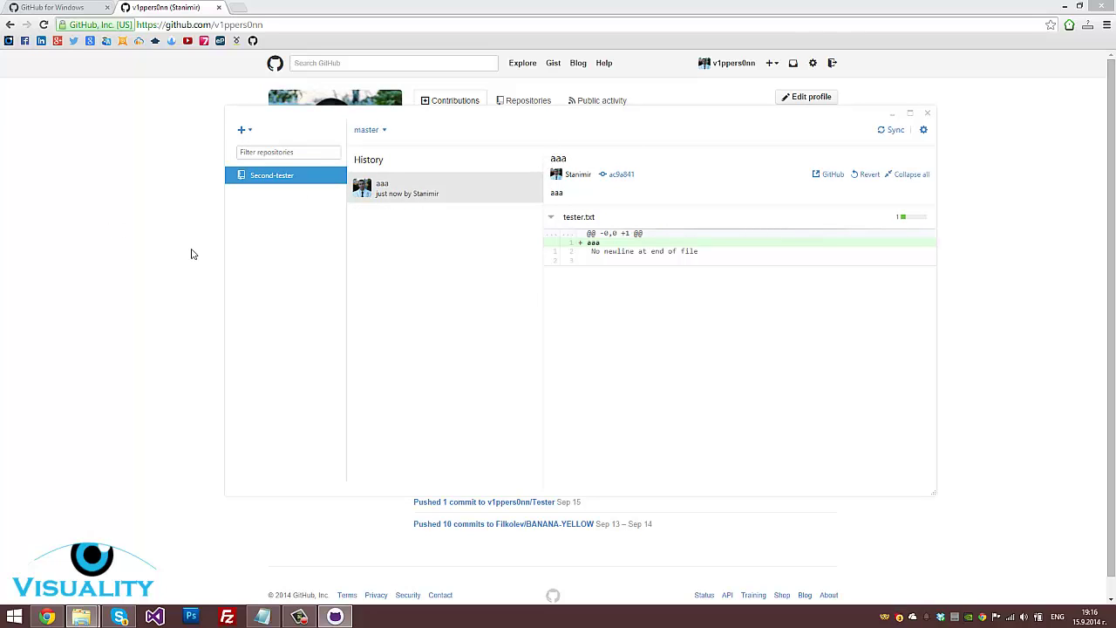
left_click(123, 251)
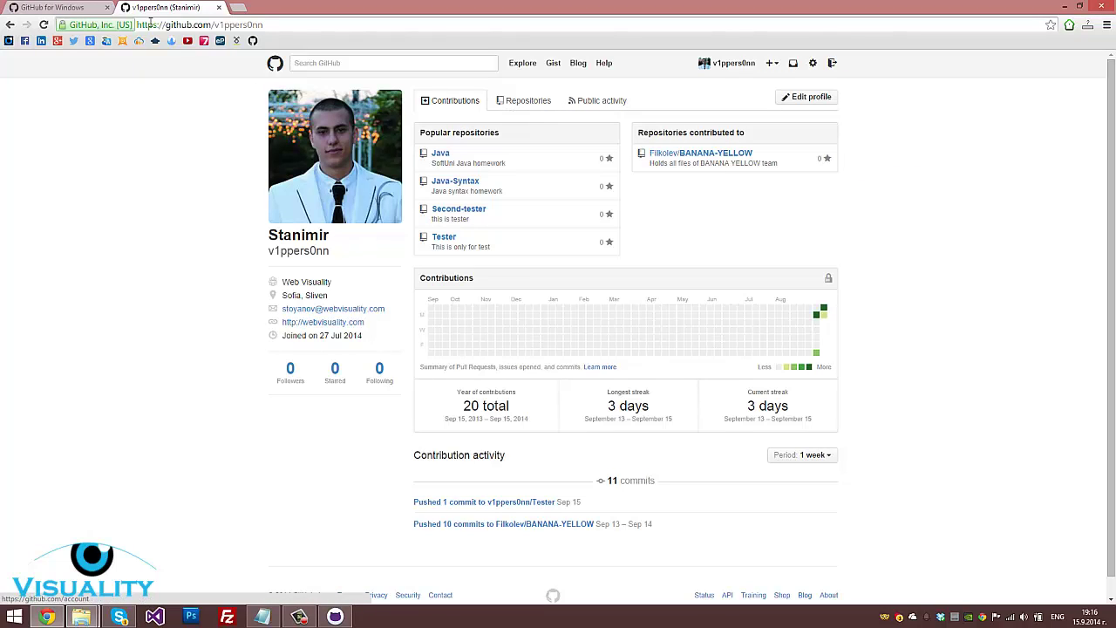
left_click(729, 70)
key("alt+Tab")
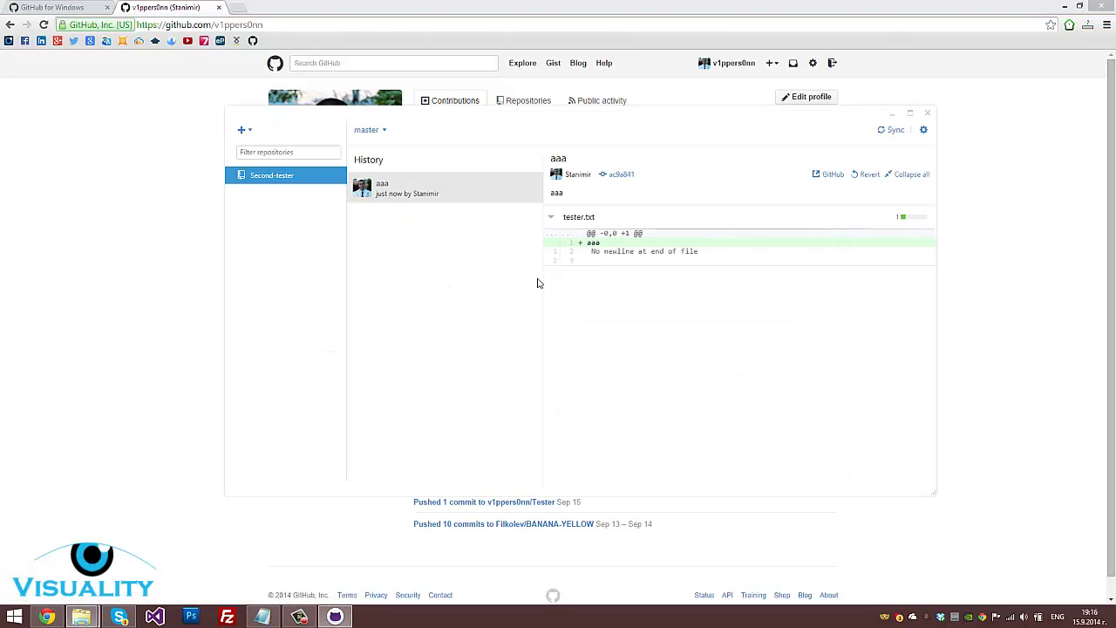
left_click(77, 617)
In the local GitHub folder, delete the Test folder via its context menu's Изтрий
left_click(196, 569)
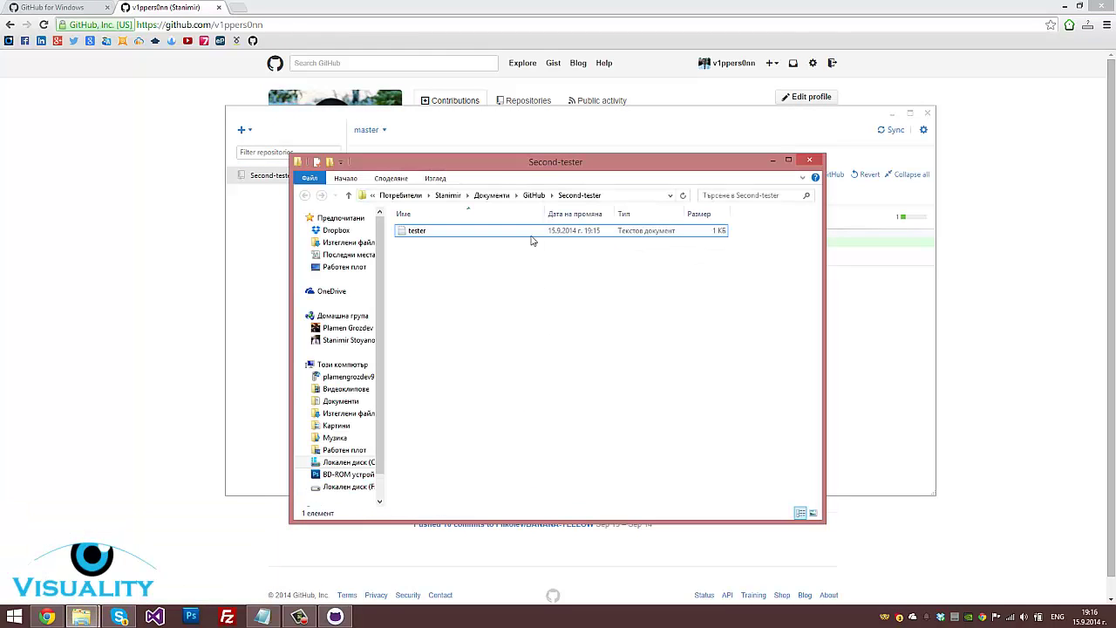
left_click(536, 195)
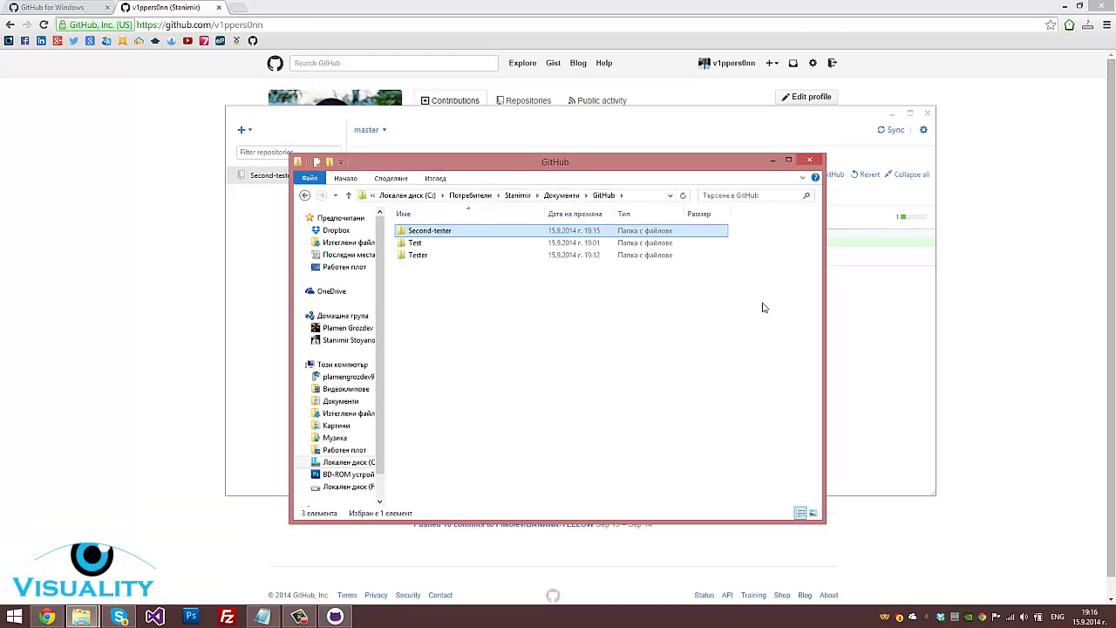
left_click(428, 243)
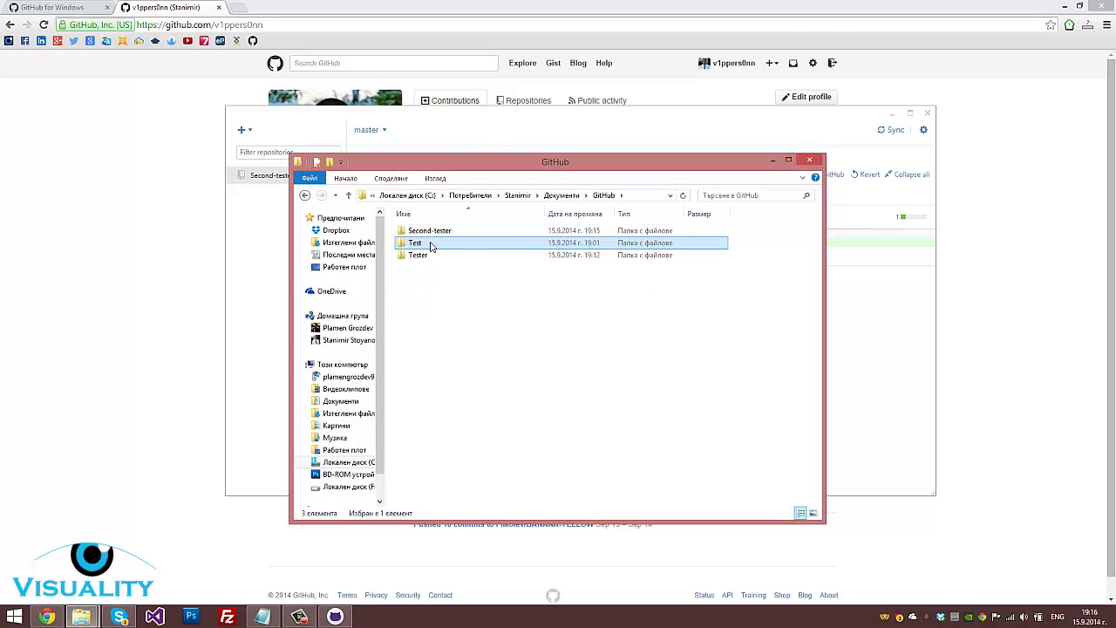
right_click(429, 243)
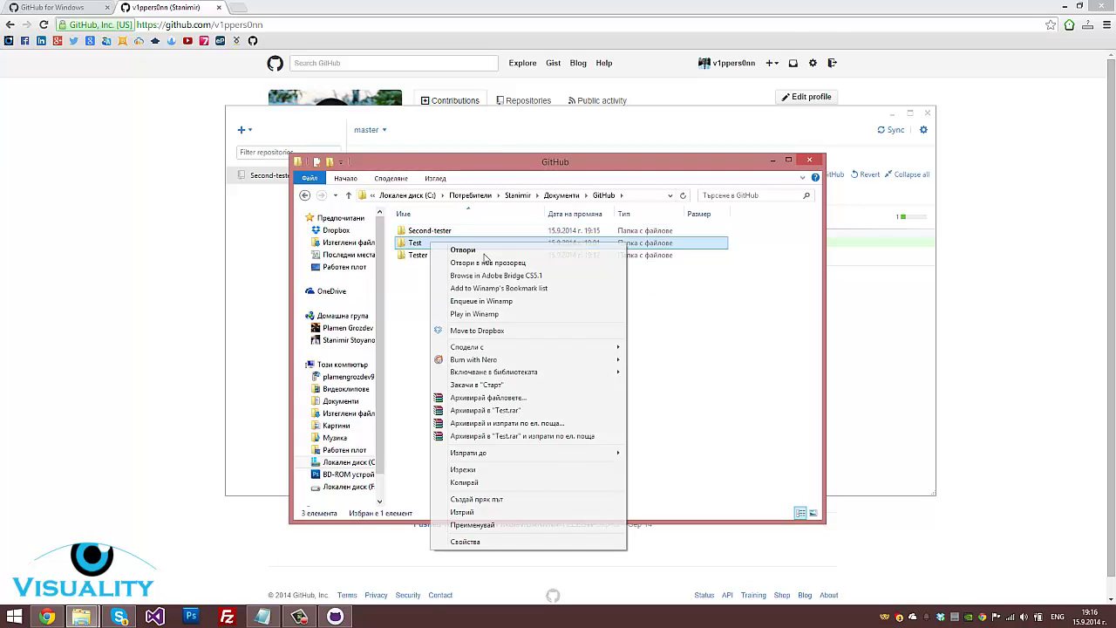
left_click(506, 512)
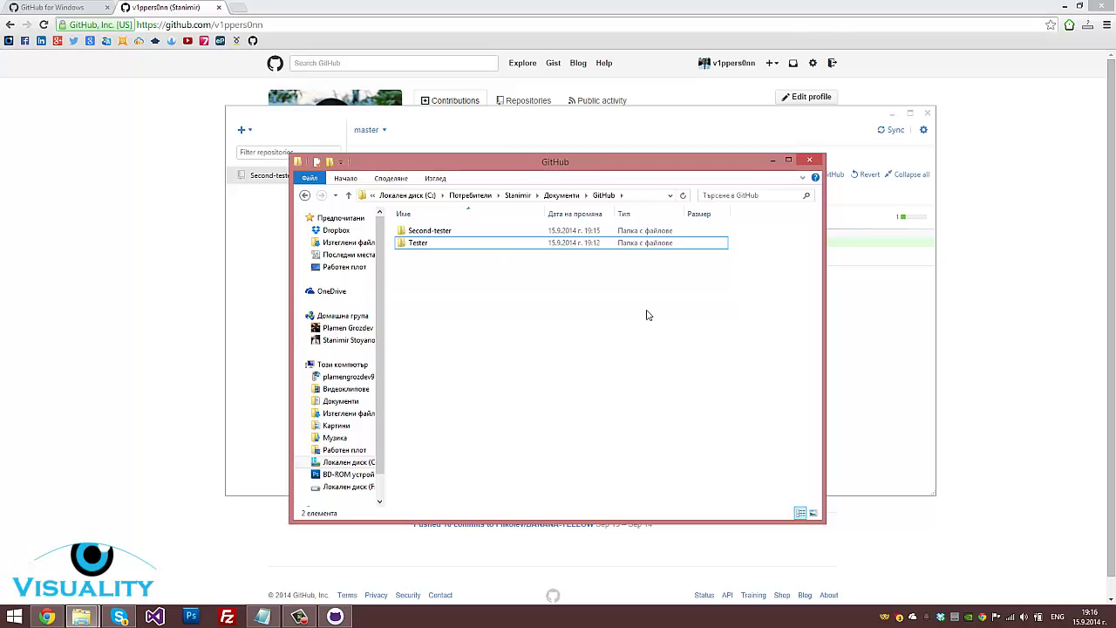
Delete the Tester folder too, leaving only Second-tester, and return to the profile page
right_click(469, 246)
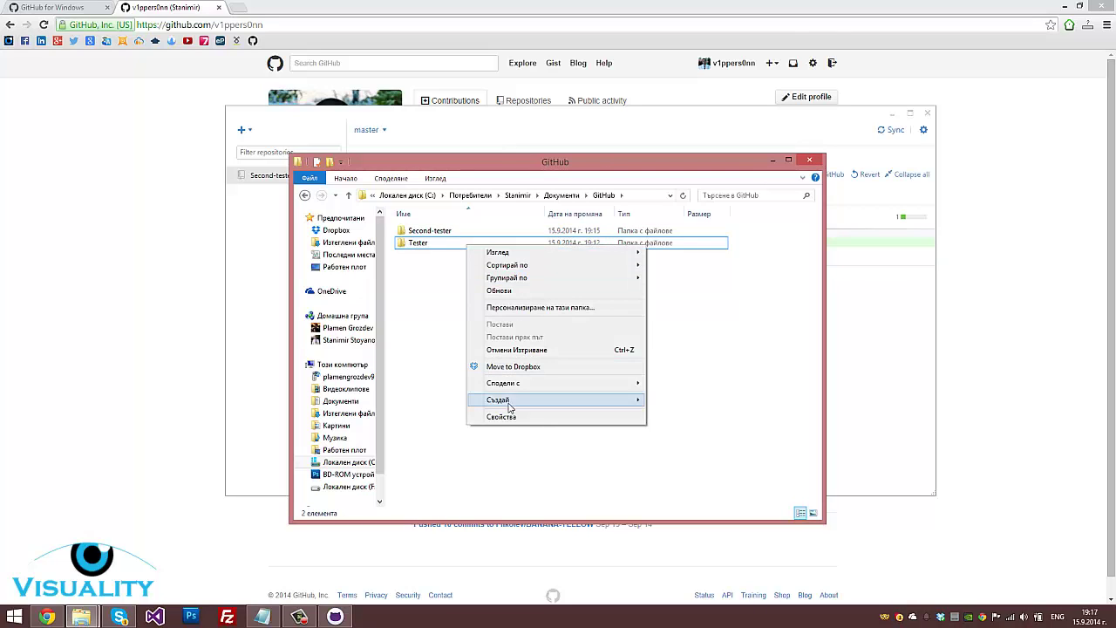
left_click(422, 245)
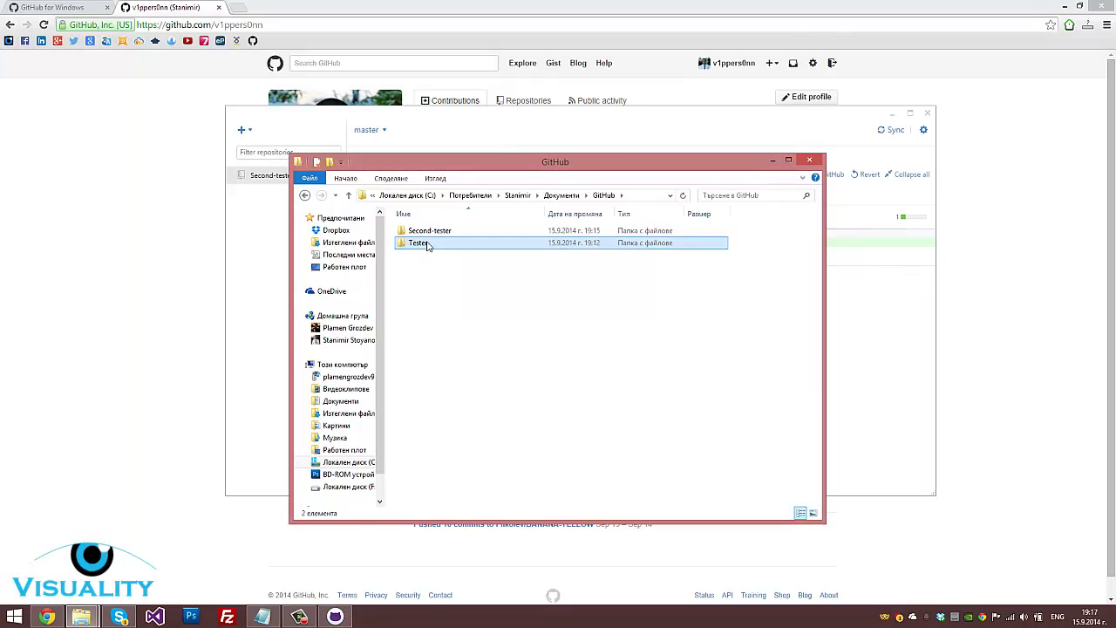
right_click(421, 245)
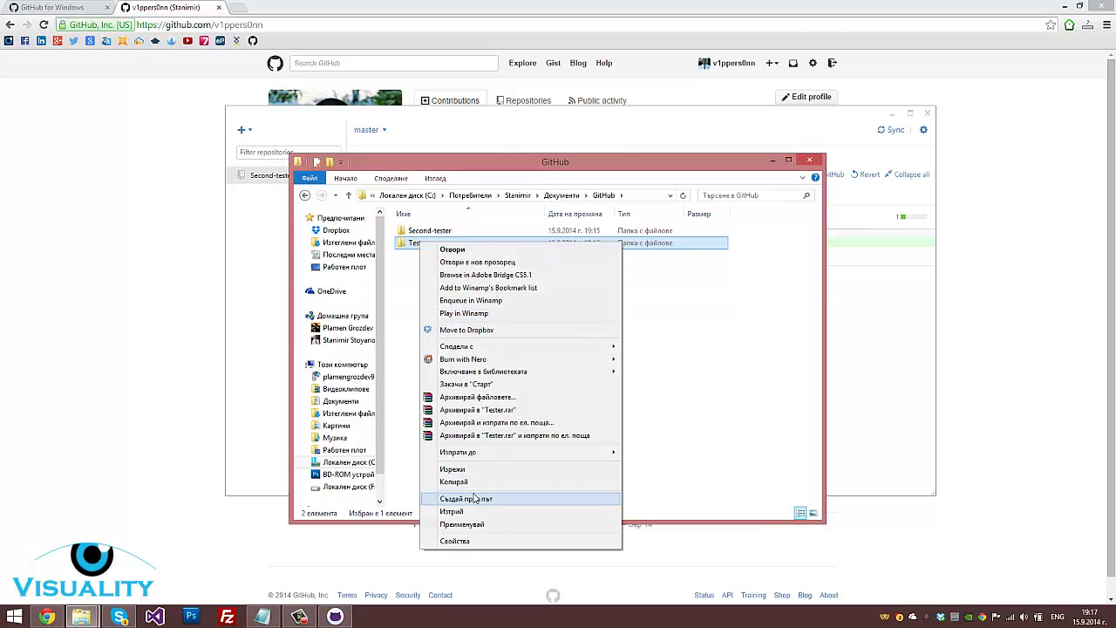
left_click(471, 512)
left_click_drag(569, 282, 645, 367)
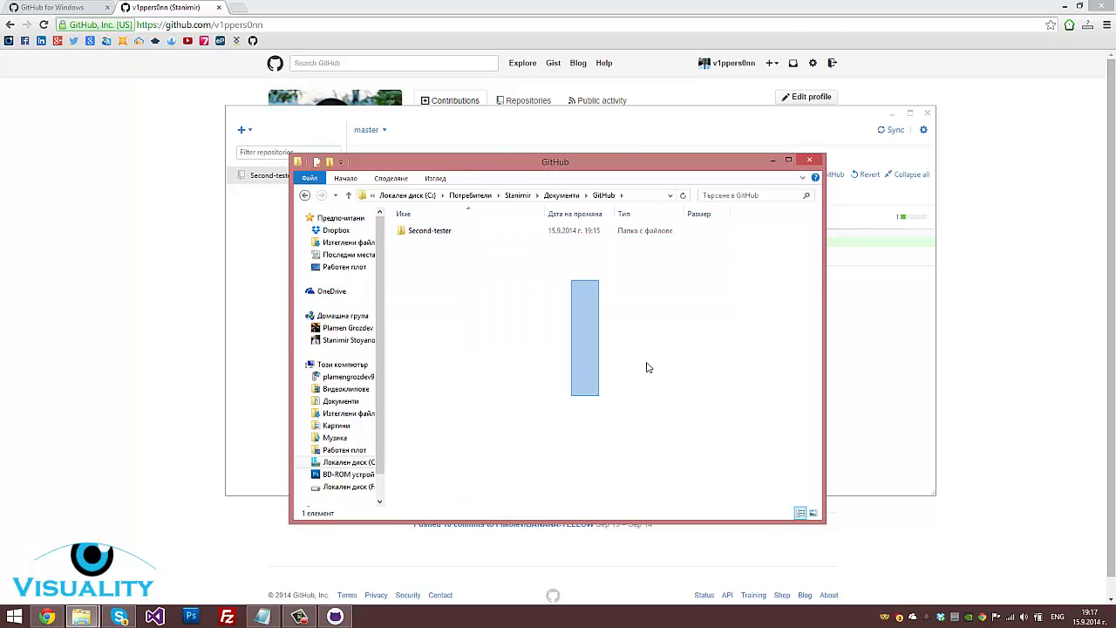
left_click(879, 329)
left_click(137, 282)
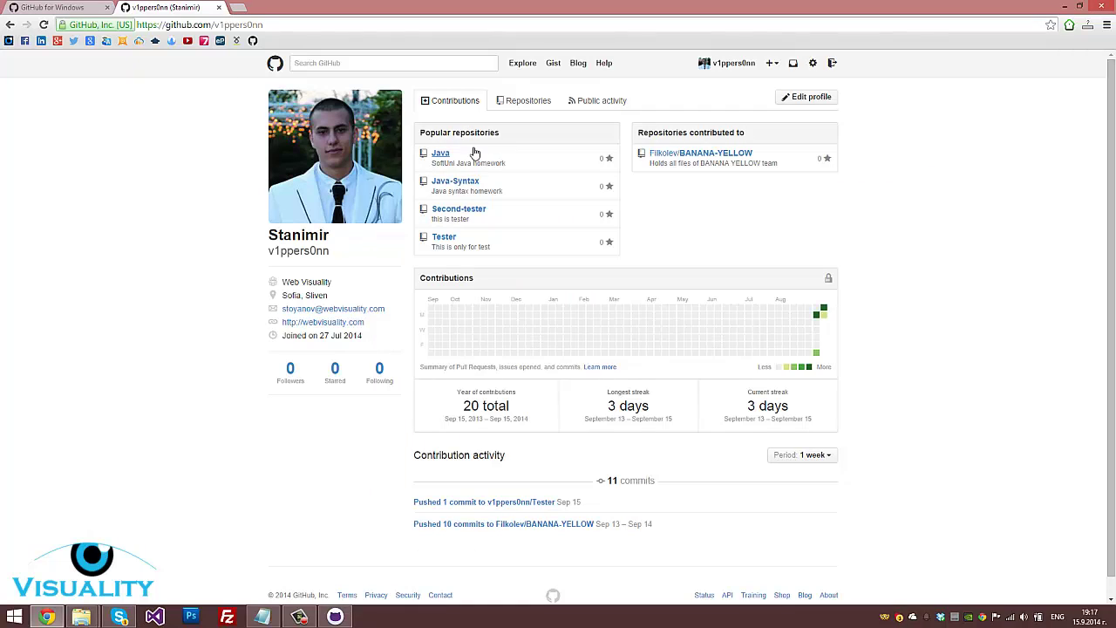
Delete the Tester repository from its Settings, confirming by typing 'Tester'
left_click(43, 26)
left_click(339, 617)
left_click(446, 242)
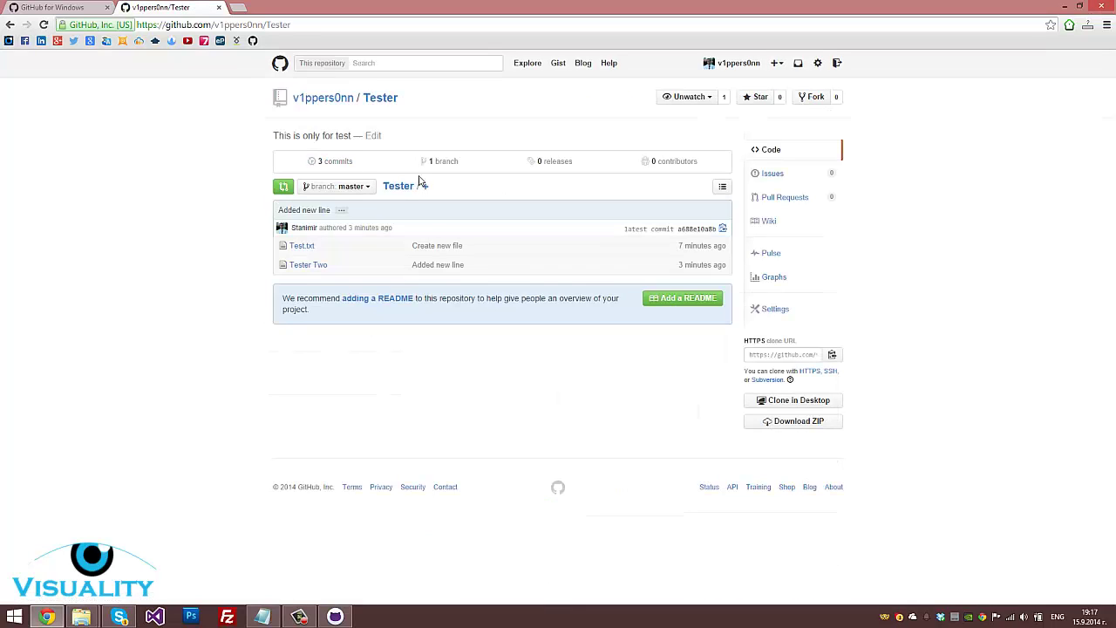
left_click(773, 319)
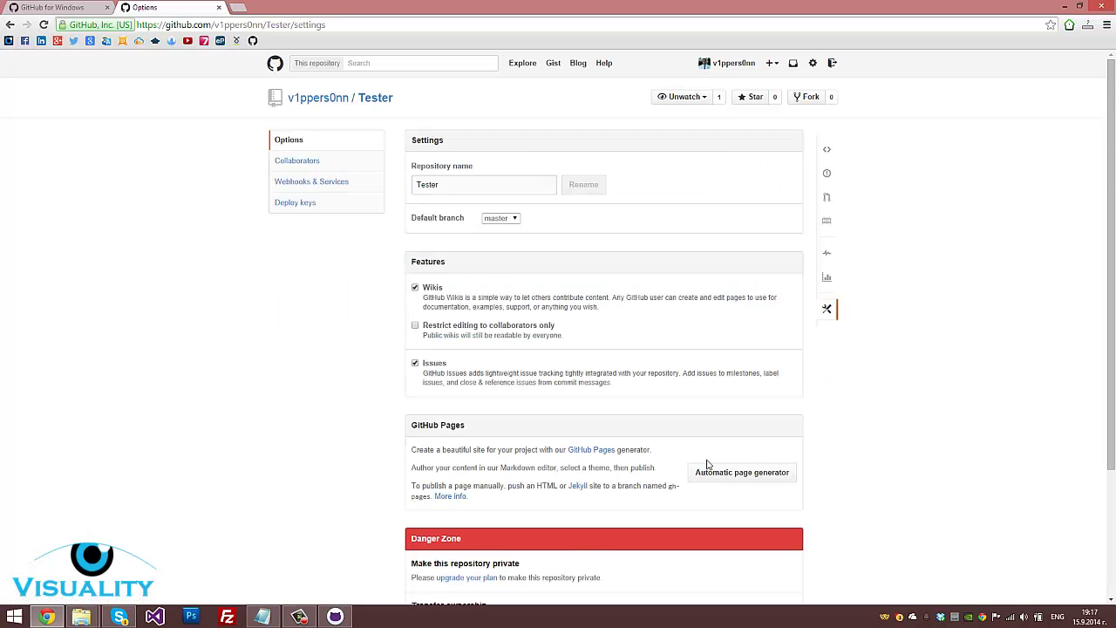
scroll(708, 464, "down", 3)
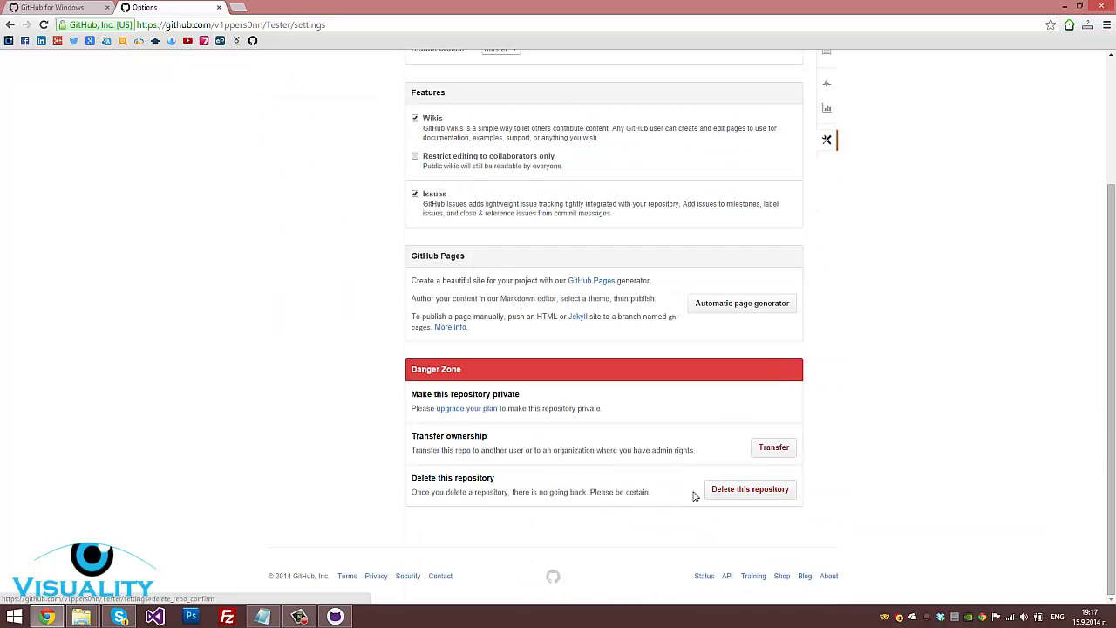
left_click(729, 494)
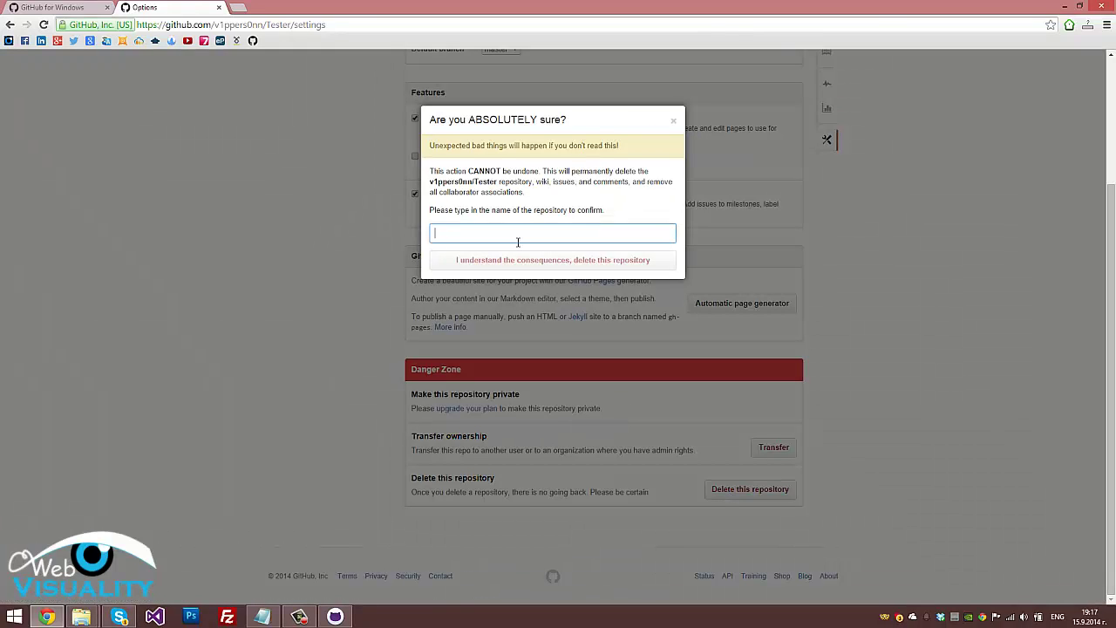
scroll(576, 237, "up", 2)
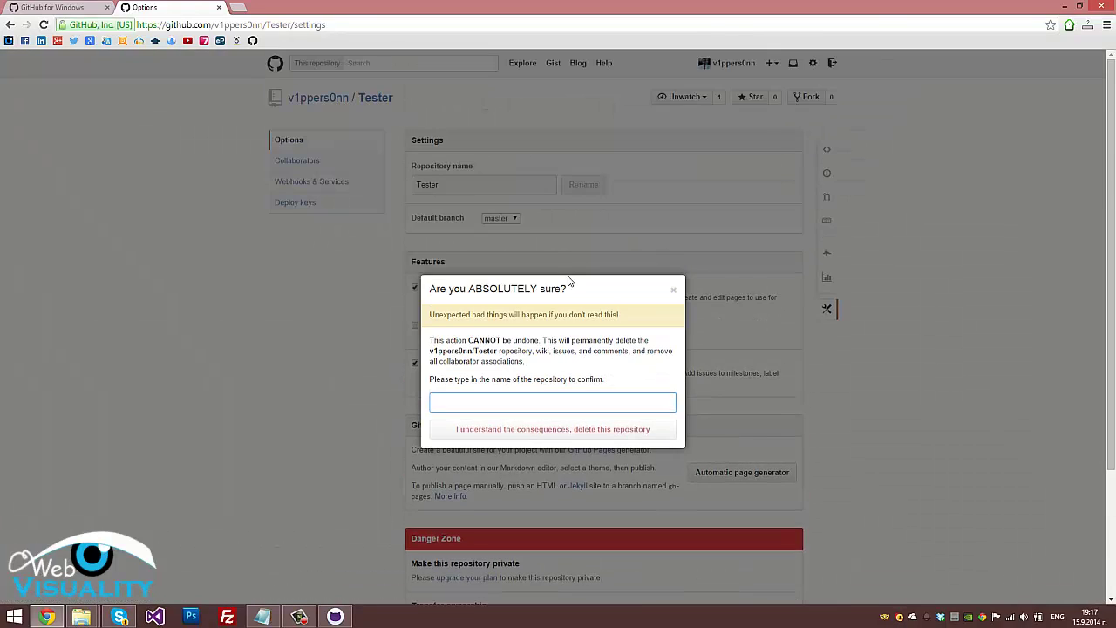
type("Tester")
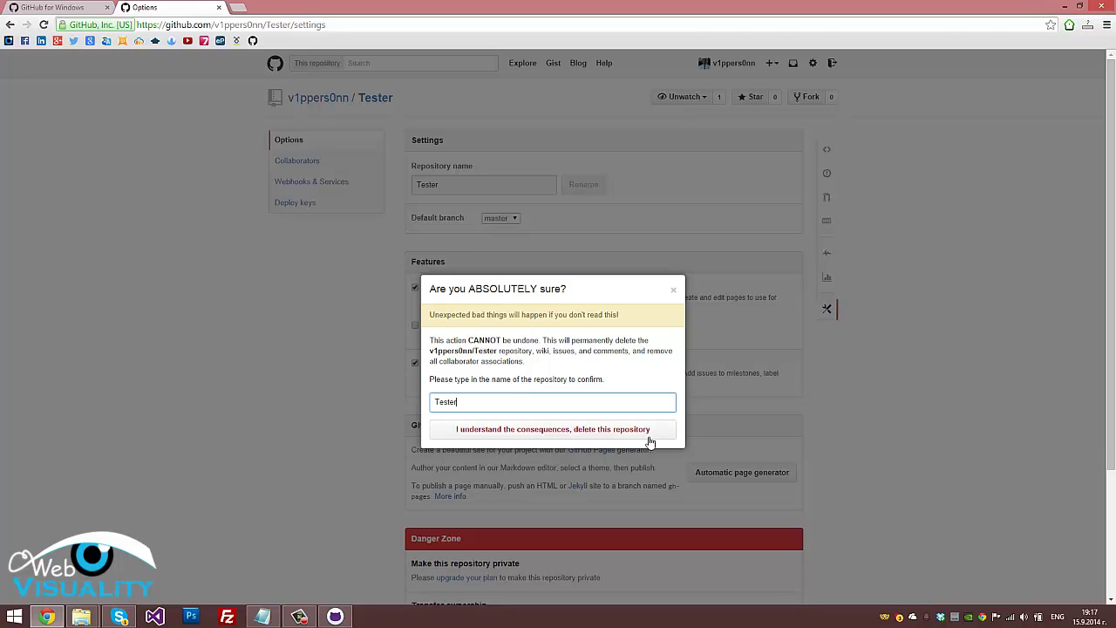
left_click(649, 437)
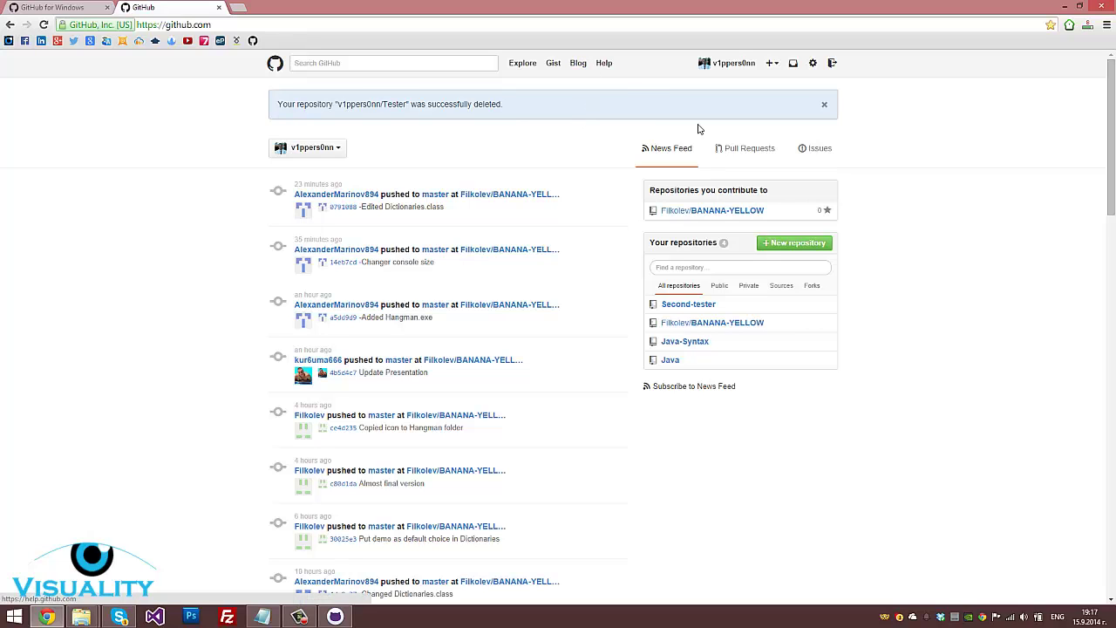
Check the Second-tester history in the desktop client and the local GitHub folder in Explorer
left_click(728, 68)
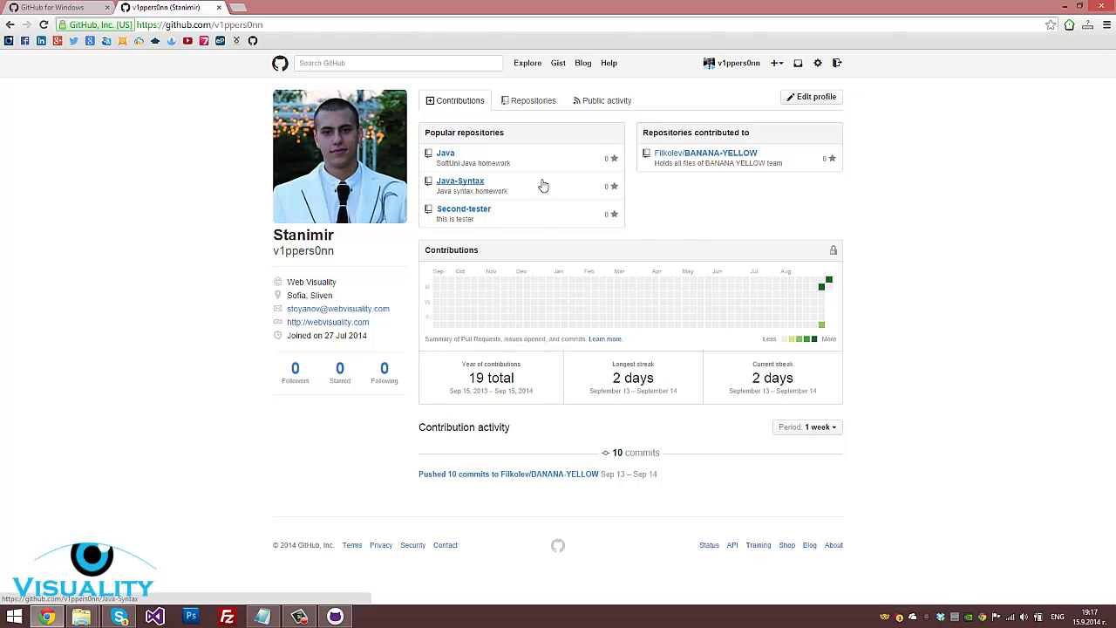
left_click(335, 617)
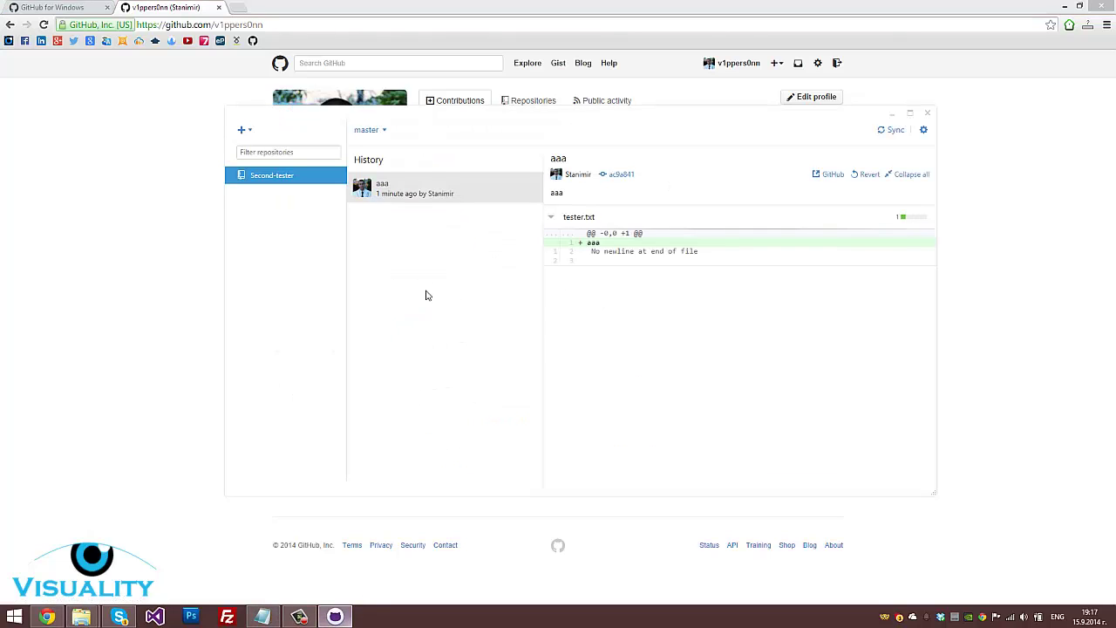
left_click(81, 616)
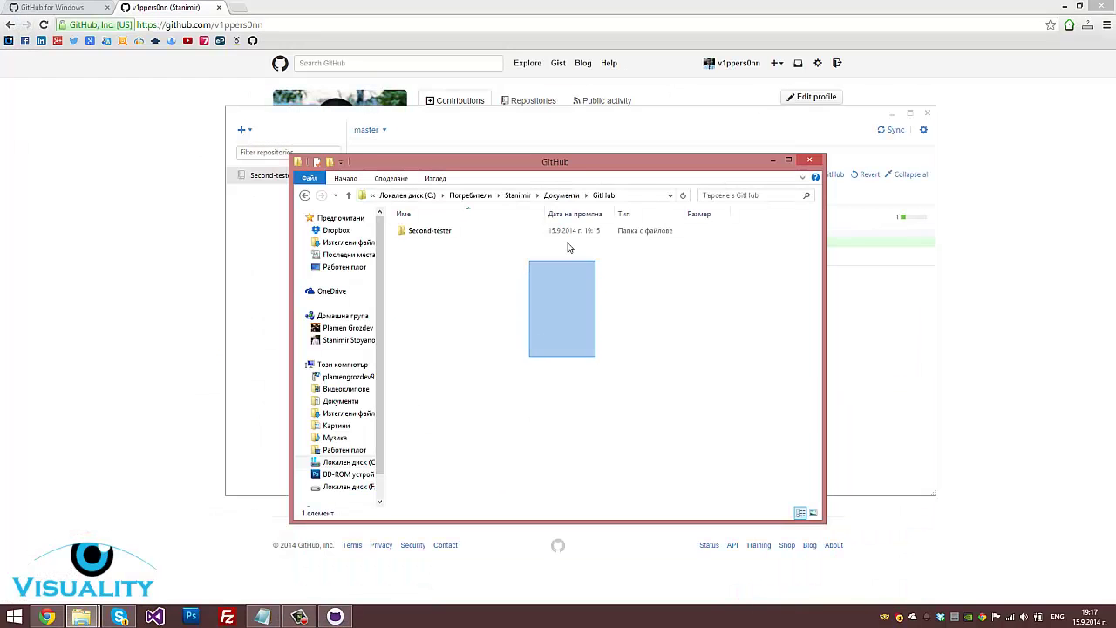
left_click_drag(601, 166, 640, 223)
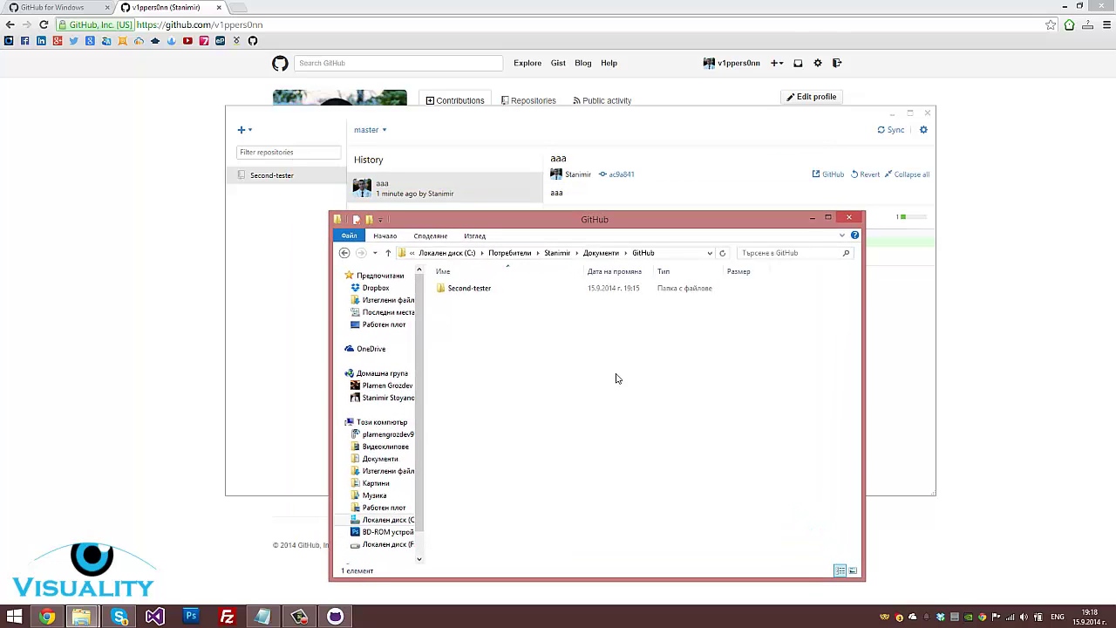
Back in the browser, open the Java repository page from the profile
left_click(65, 332)
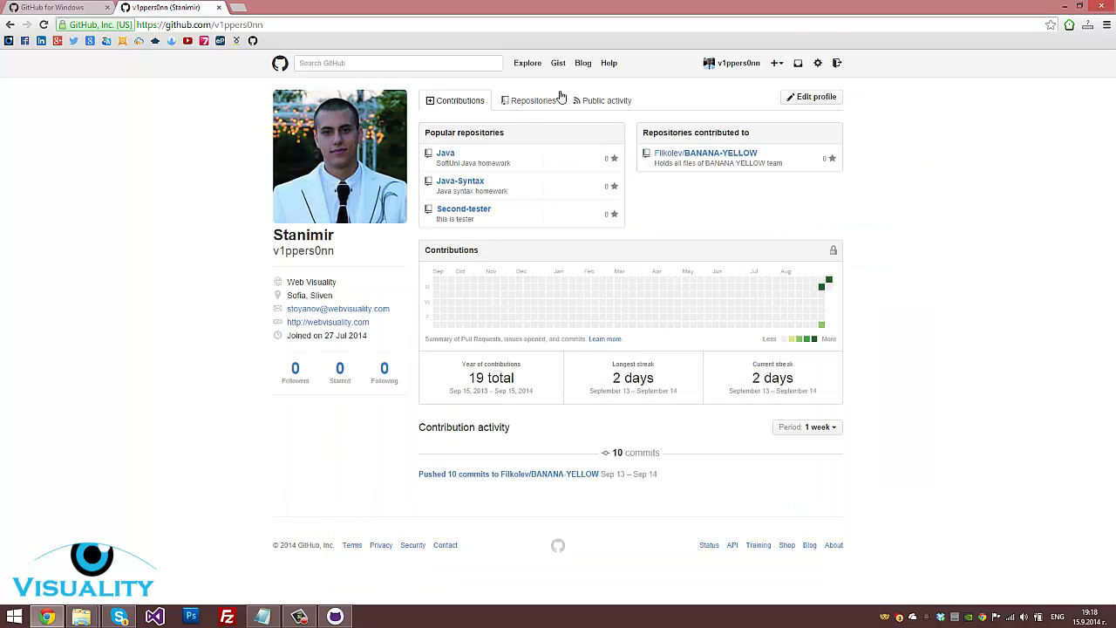
left_click(281, 68)
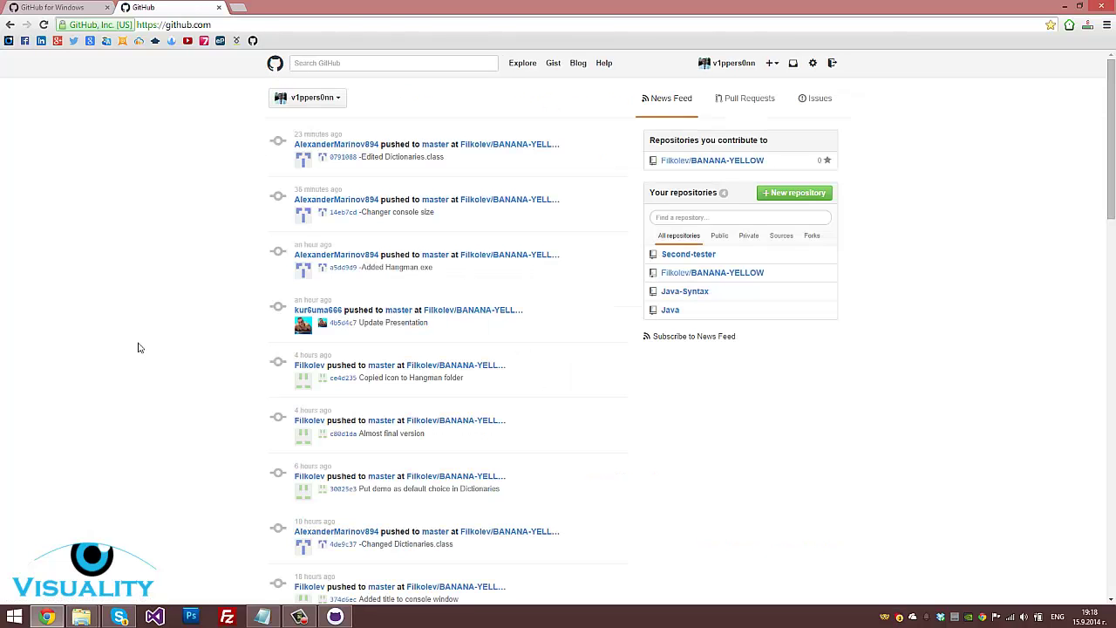
left_click(729, 66)
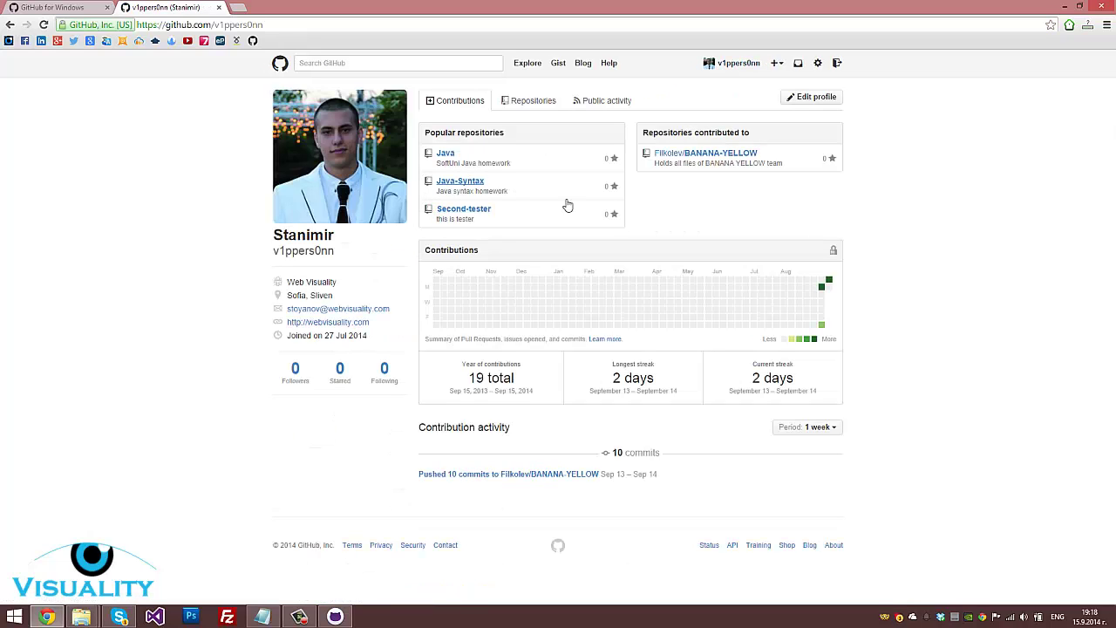
left_click(447, 158)
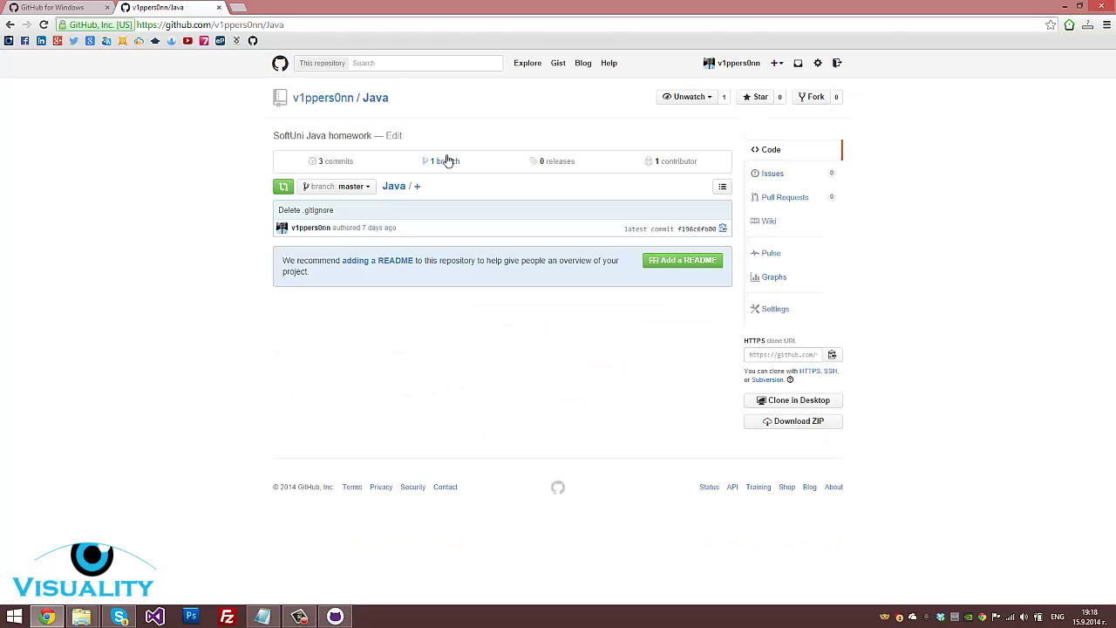
Clone Java into Documents\GitHub with Clone in Desktop and view its three-commit history
left_click(805, 407)
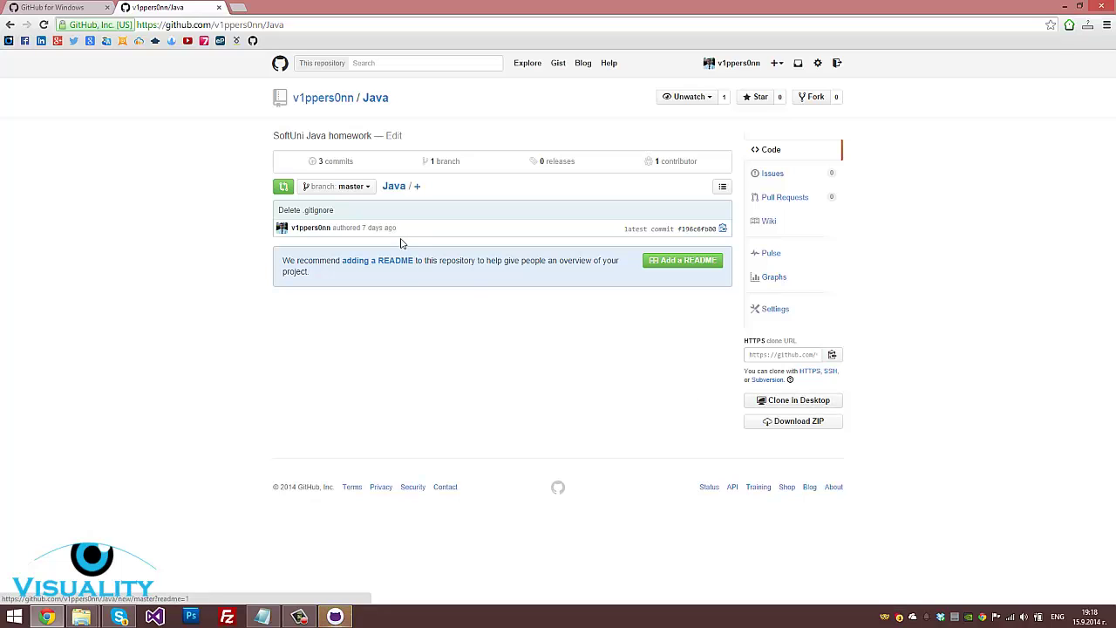
left_click(335, 617)
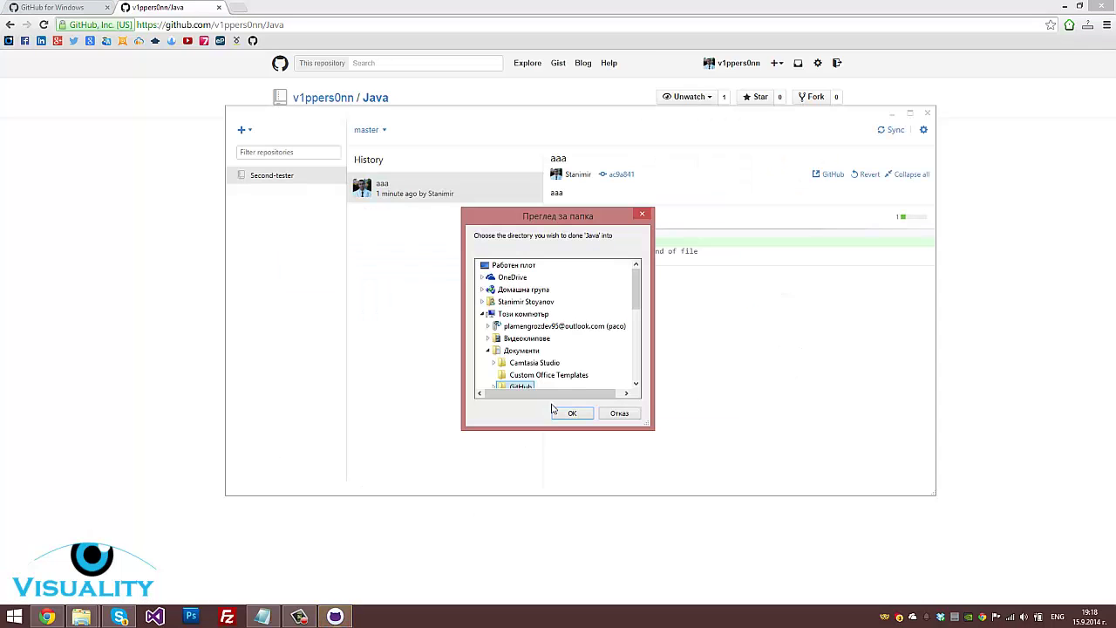
scroll(633, 277, "down", 2)
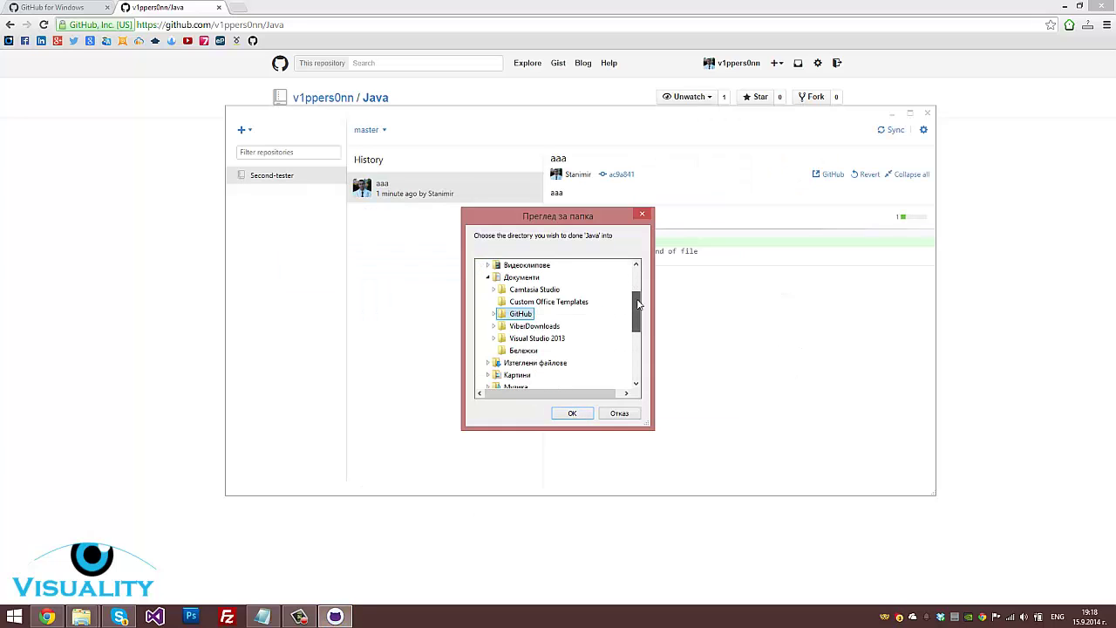
scroll(567, 314, "up", 2)
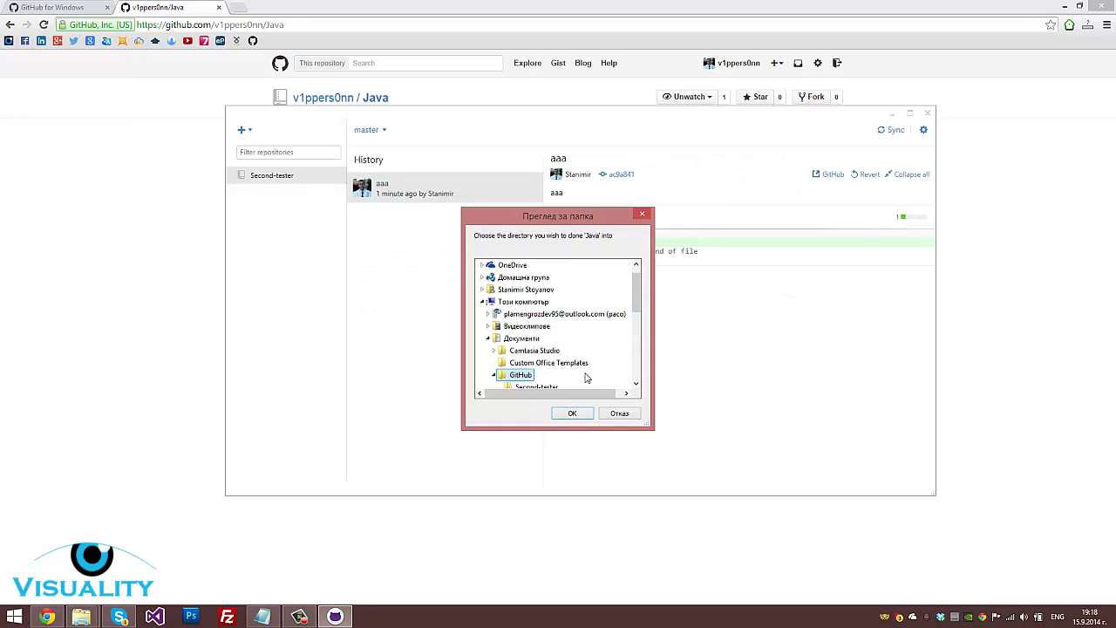
left_click(585, 416)
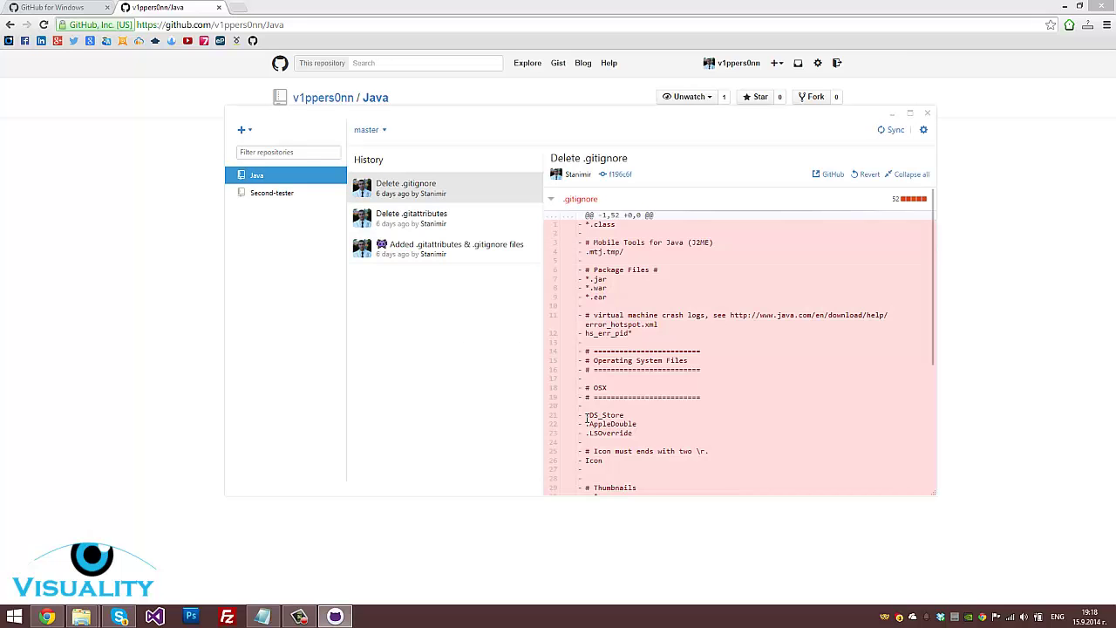
scroll(722, 248, "down", 5)
scroll(610, 248, "up", 5)
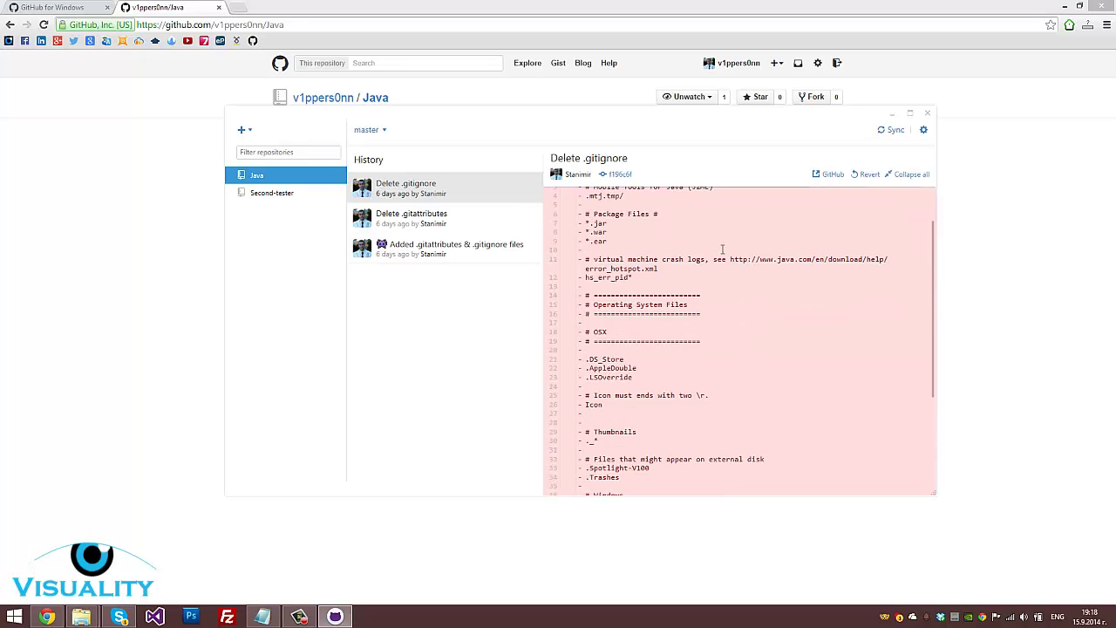
left_click(278, 176)
Clone the Java-Syntax repository from the profile into the GitHub folder via Clone in Desktop
left_click(140, 194)
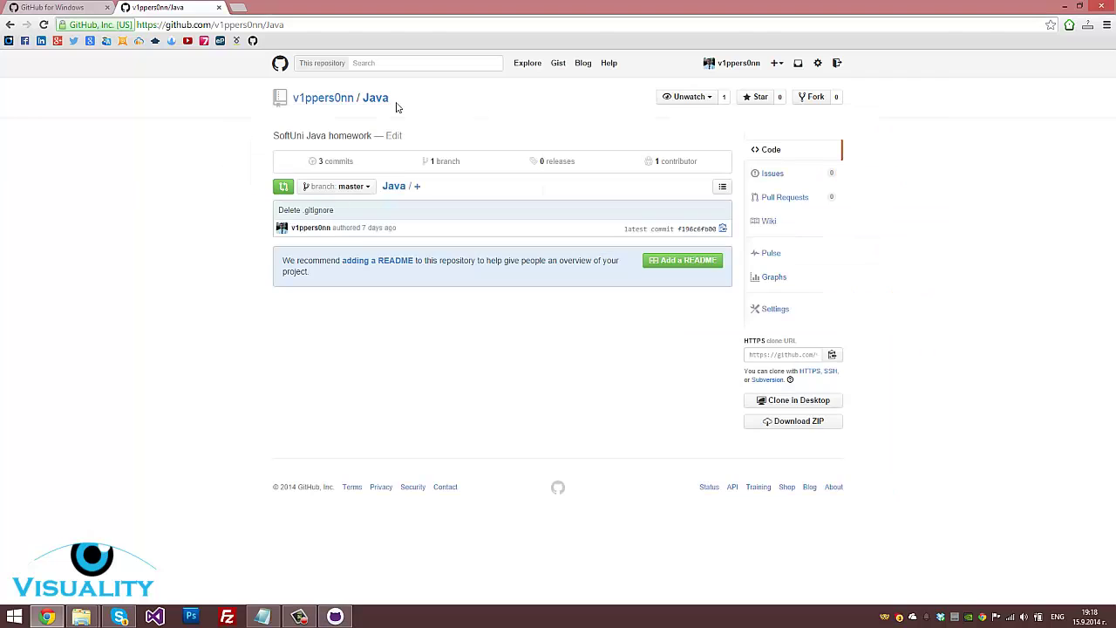
left_click(322, 98)
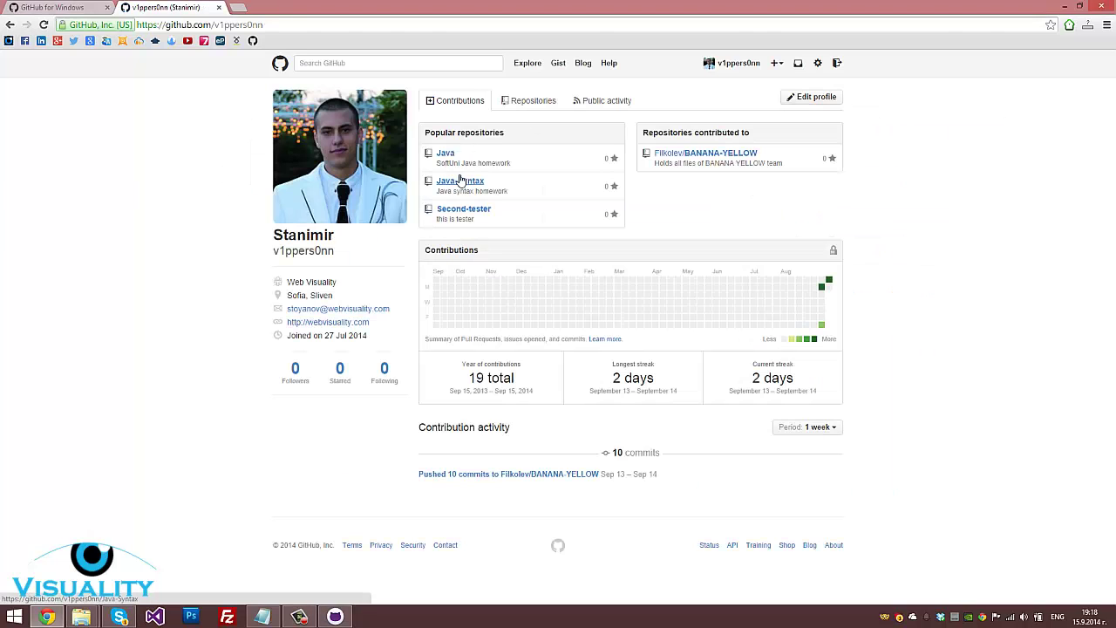
left_click(474, 184)
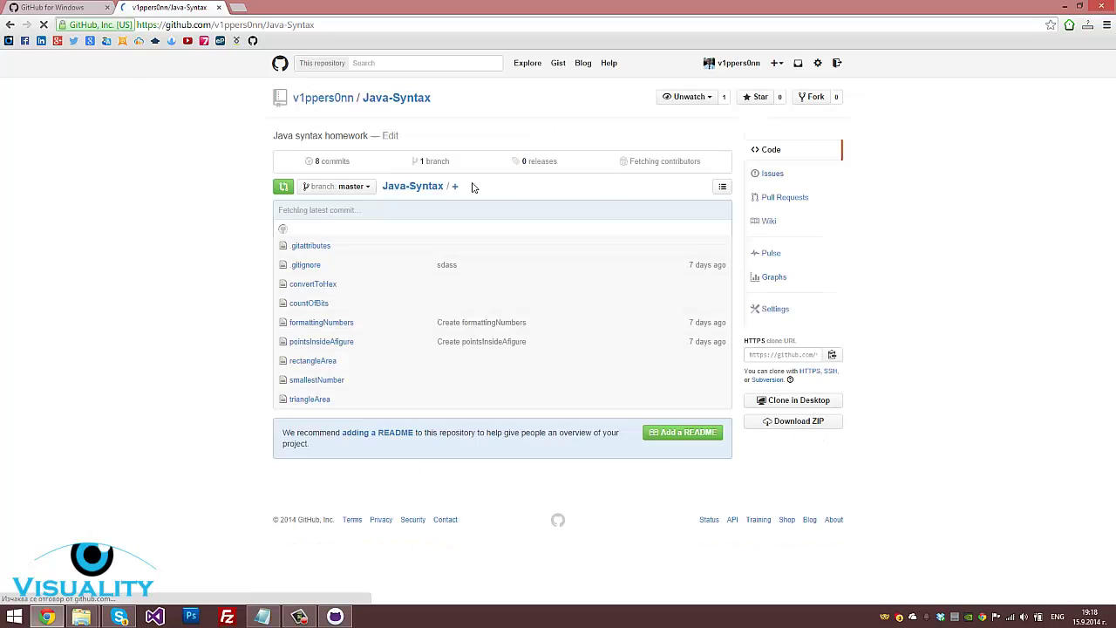
left_click(820, 405)
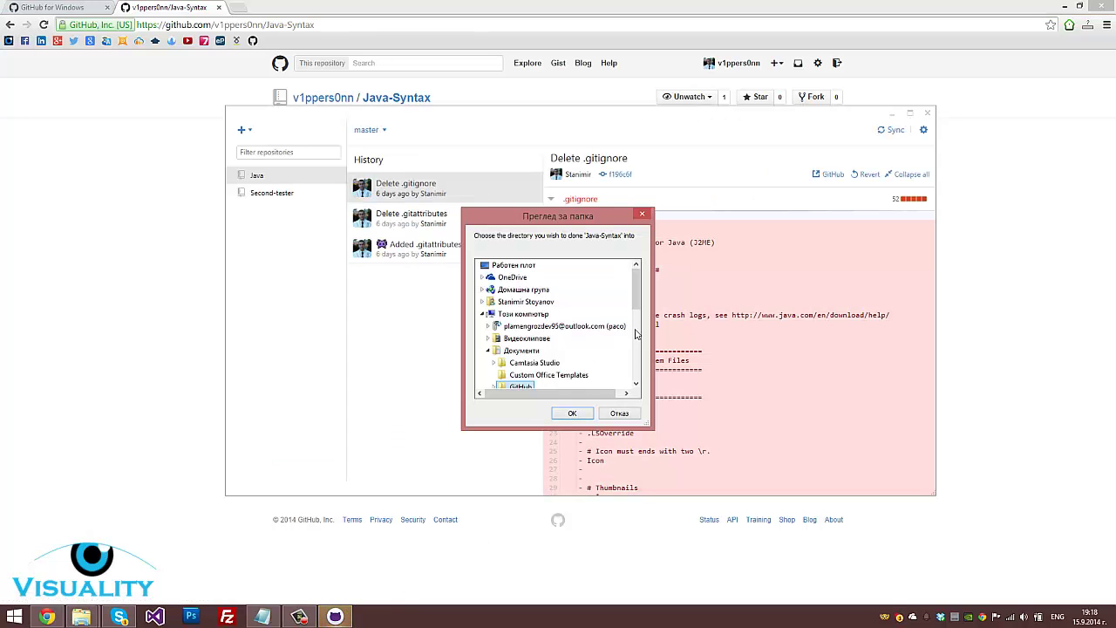
scroll(641, 302, "down", 1)
left_click(572, 413)
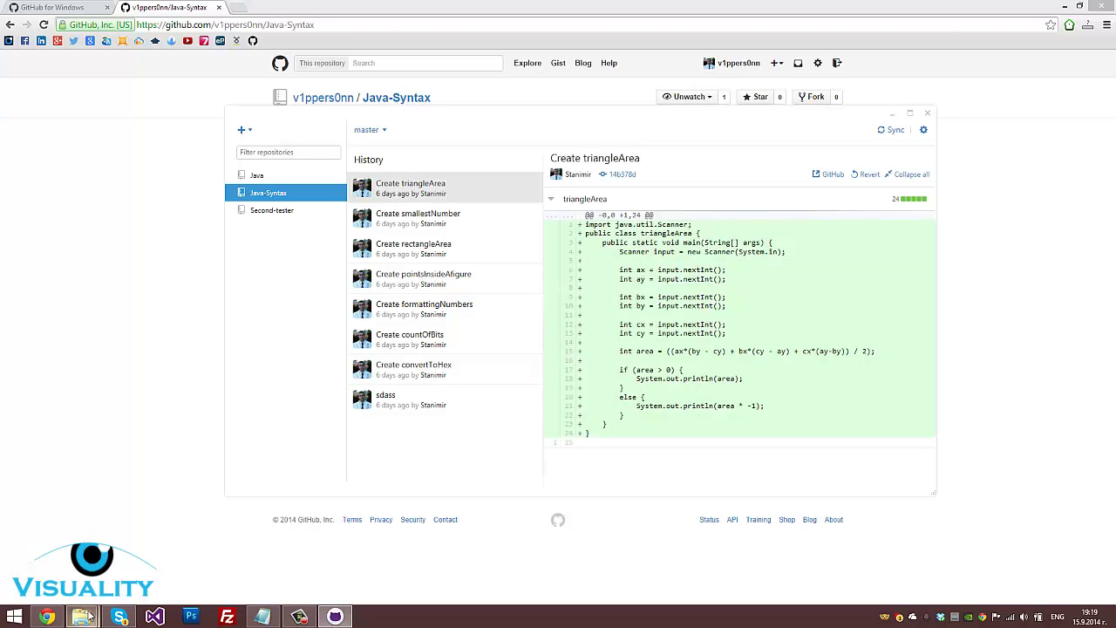
Confirm the Java, Java-Syntax and Second-tester folders in Explorer, then return to the browser
mouse_move(81, 617)
left_click(205, 552)
left_click_drag(584, 411, 474, 386)
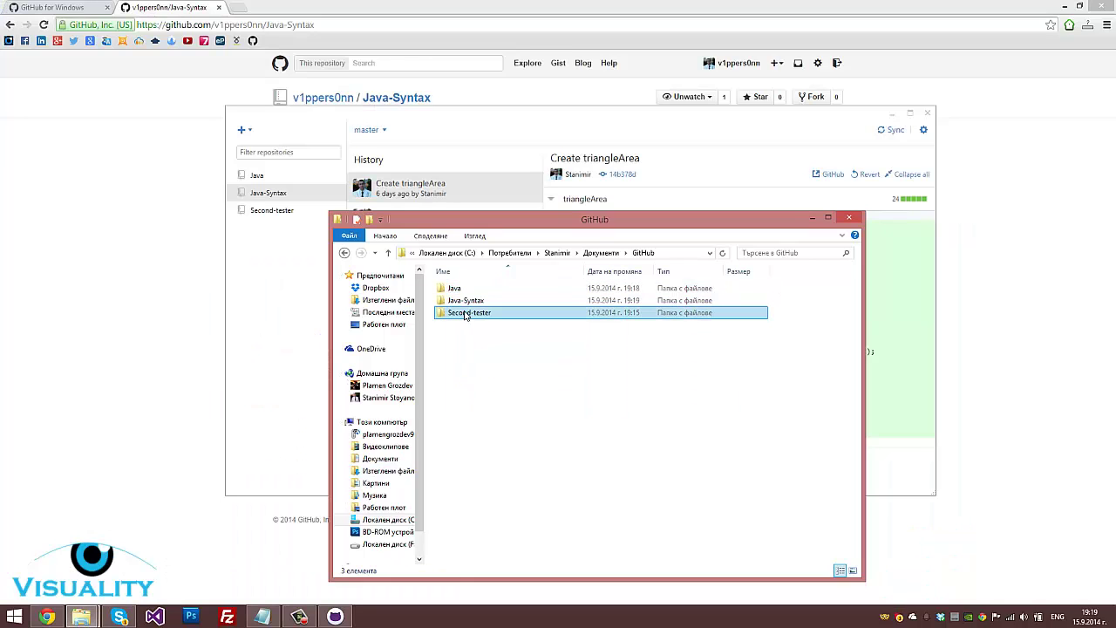
left_click(747, 75)
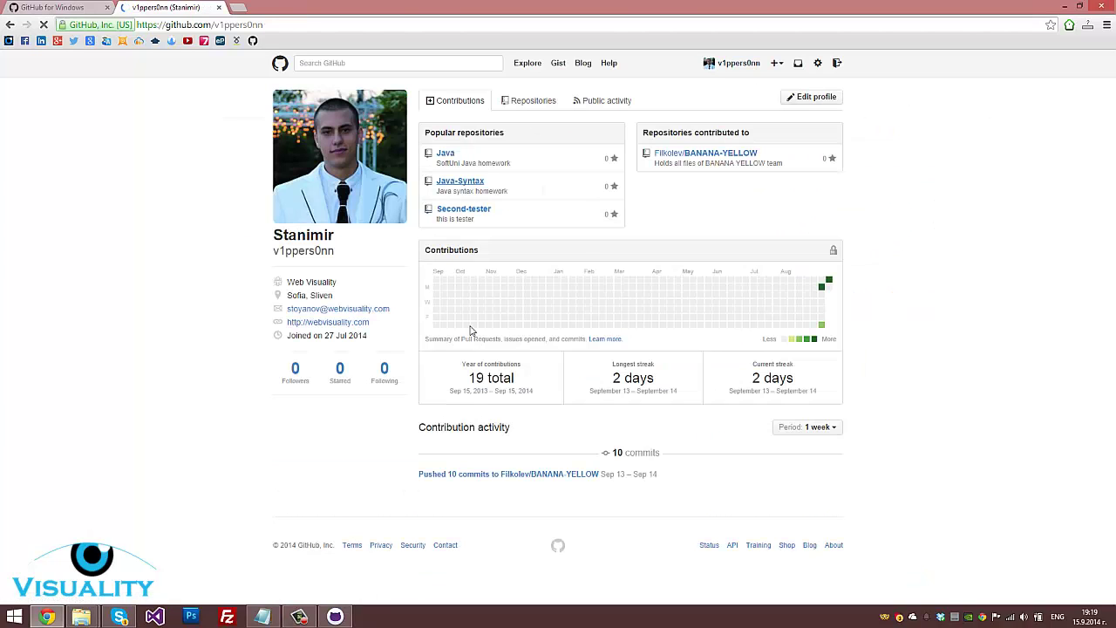
Highlight the profile's company, location and website details, then open the public profile settings
left_click_drag(337, 281, 399, 343)
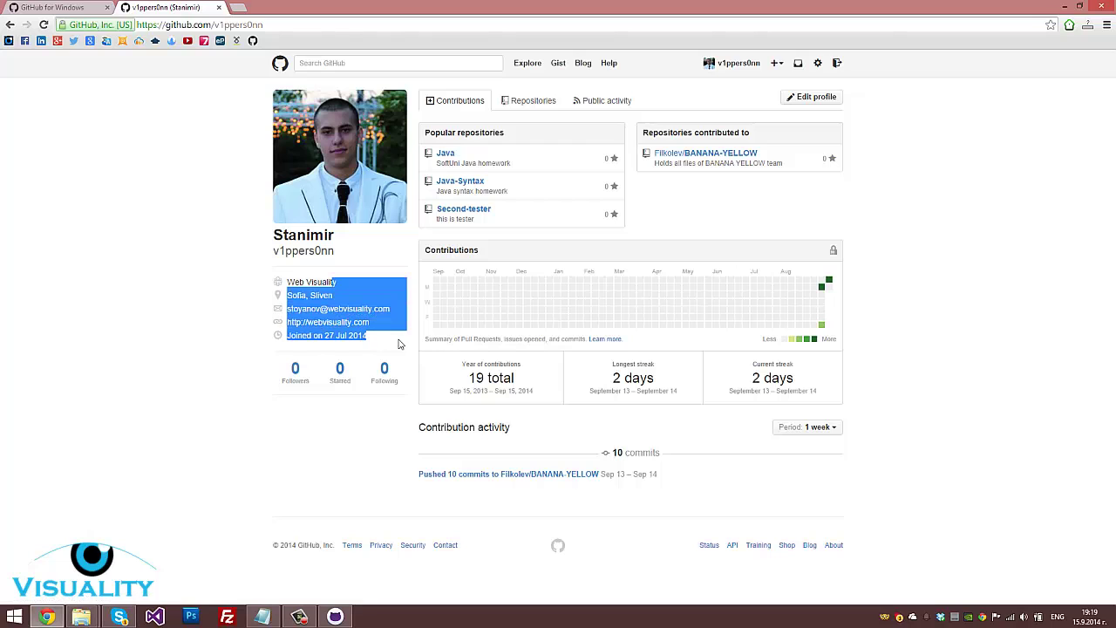
left_click(399, 344)
left_click(818, 64)
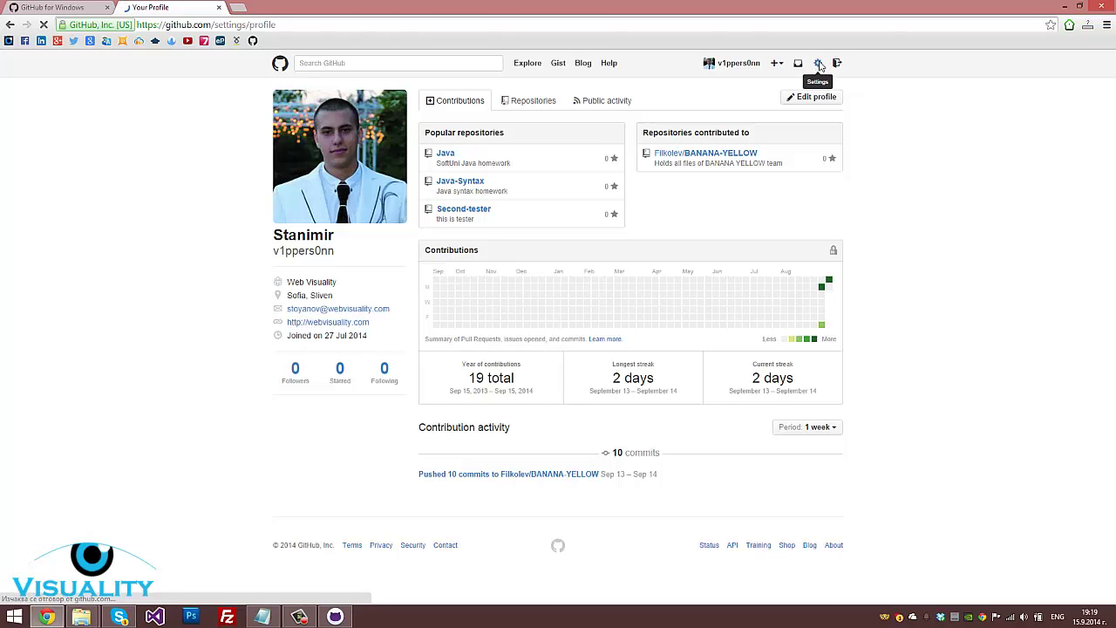
scroll(509, 306, "down", 2)
scroll(515, 297, "up", 2)
Look over the URL, Company, Location, Email and Name fields, then return to the dashboard
left_click(525, 288)
triple_click(530, 288)
left_click(530, 311)
left_click(531, 335)
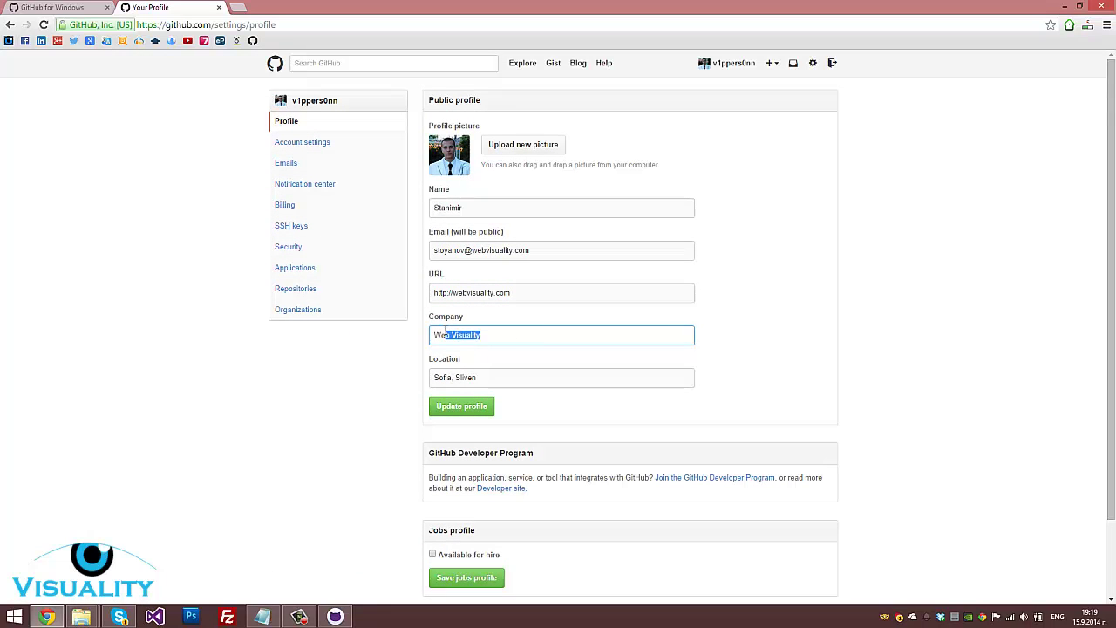
left_click(526, 374)
left_click(557, 250)
left_click(533, 207)
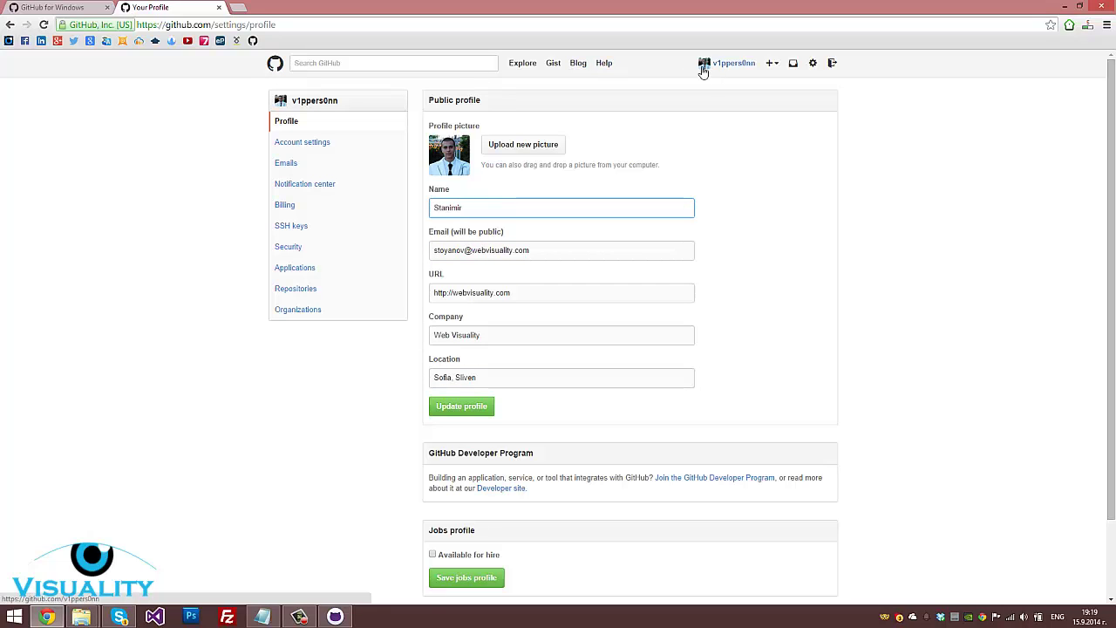
left_click(277, 65)
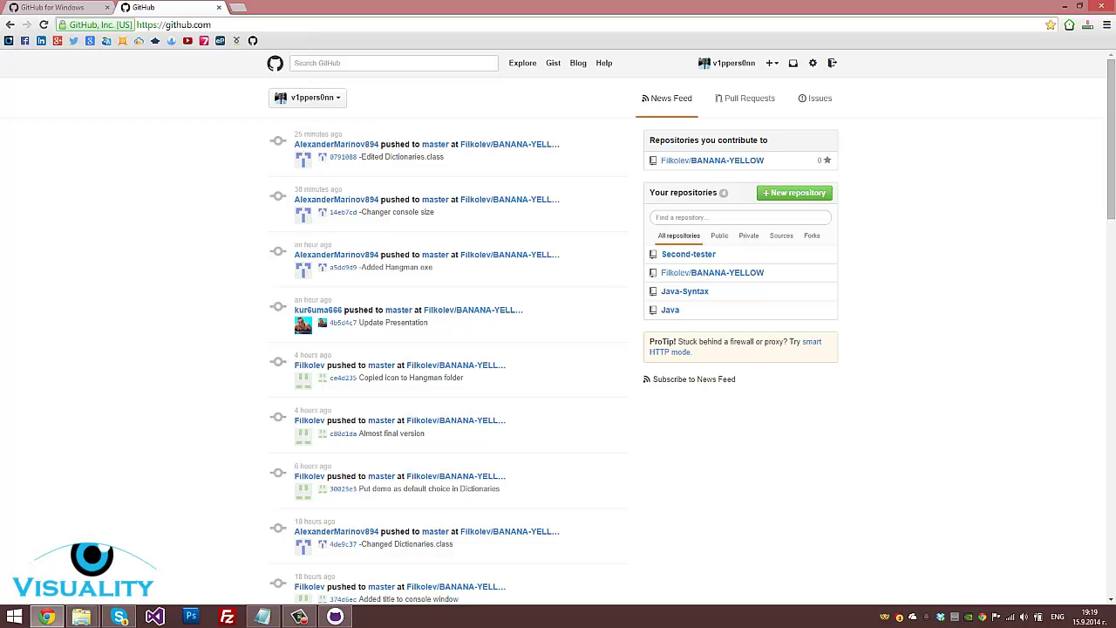
mouse_move(332, 619)
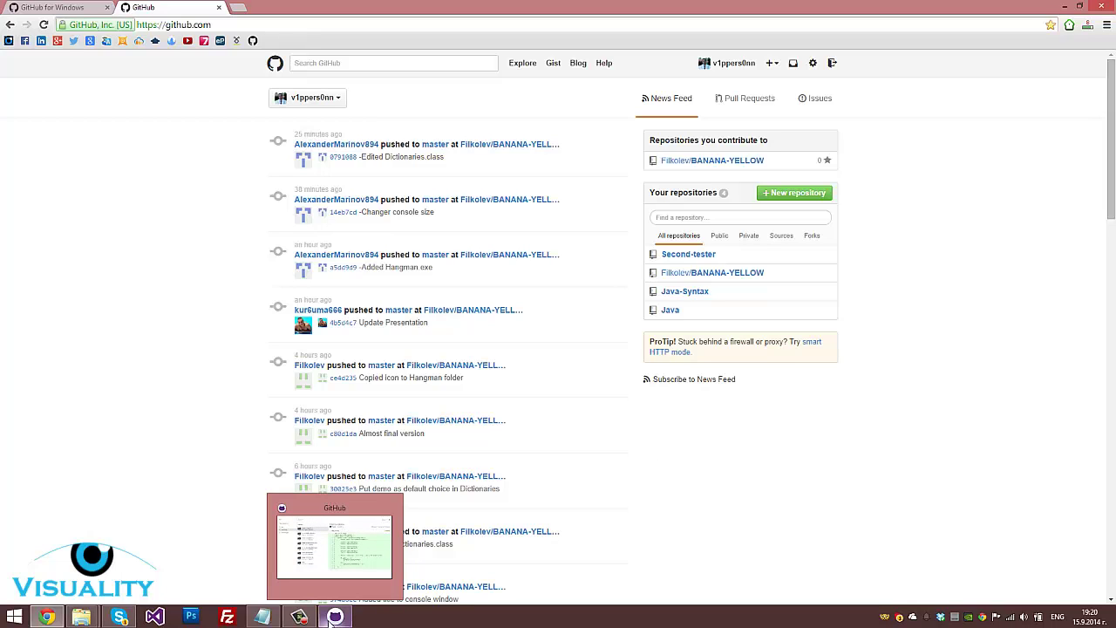